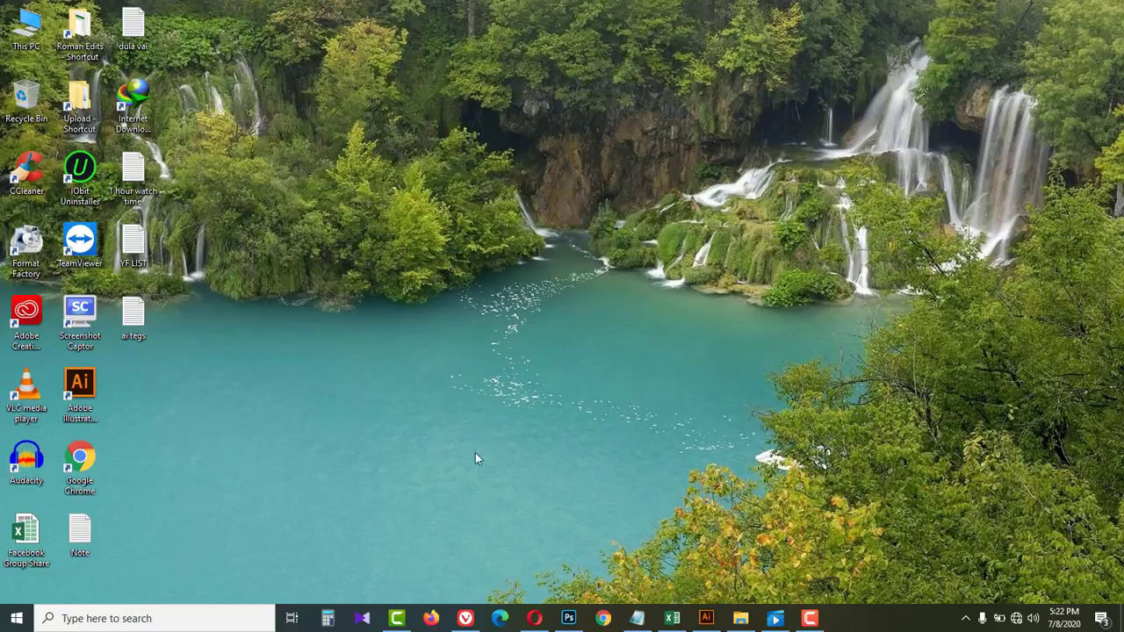
- Switch to Adobe Illustrator and activate the Shape Builder tool
left_click(706, 618)
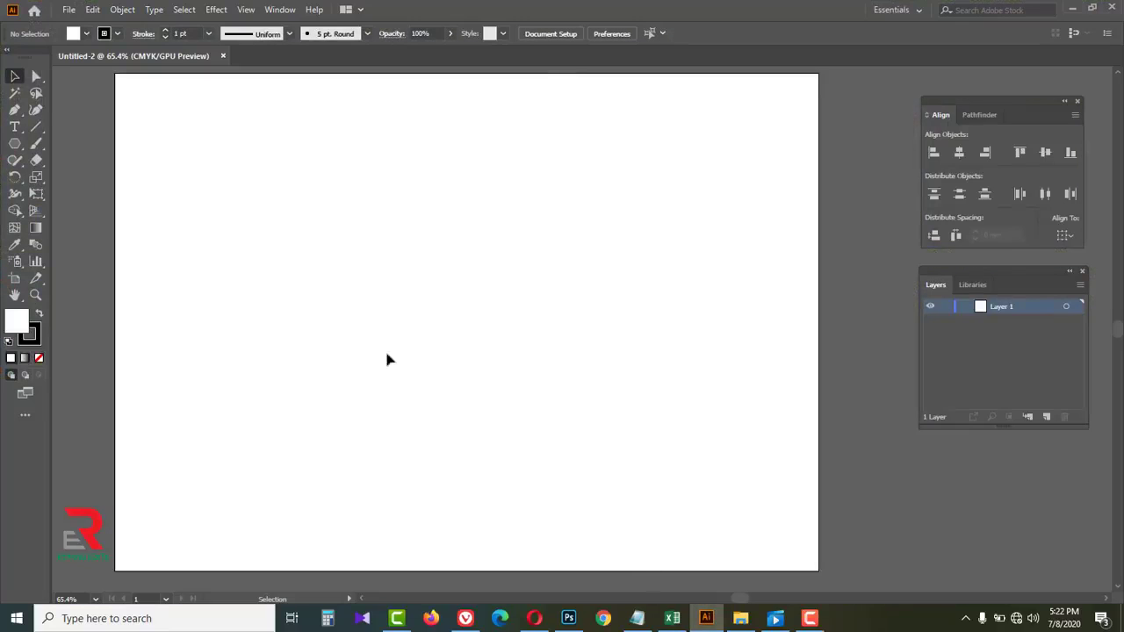
left_click(15, 211)
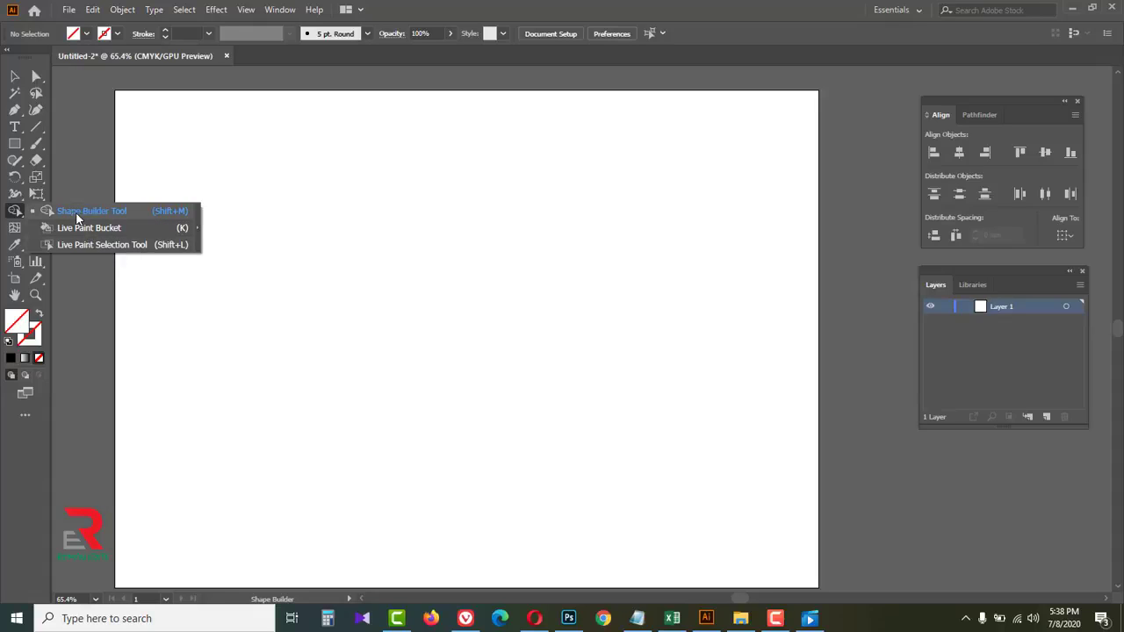
left_click(96, 211)
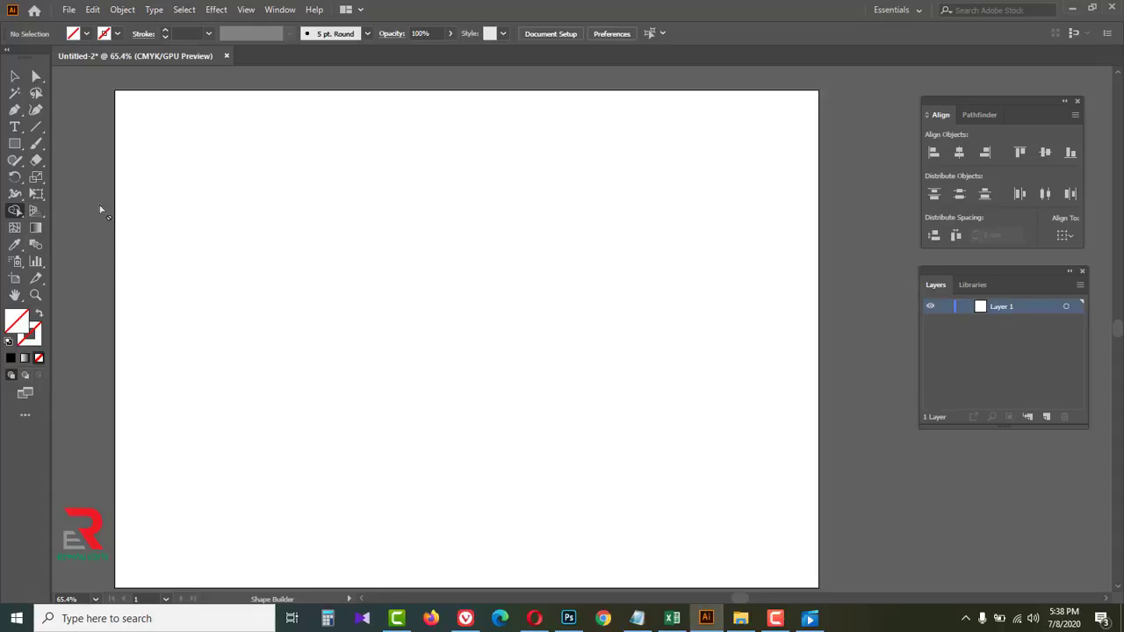
- Draw a rectangle about 146 by 92 mm on the artboard and fill it with red
left_click(14, 143)
left_click(79, 144)
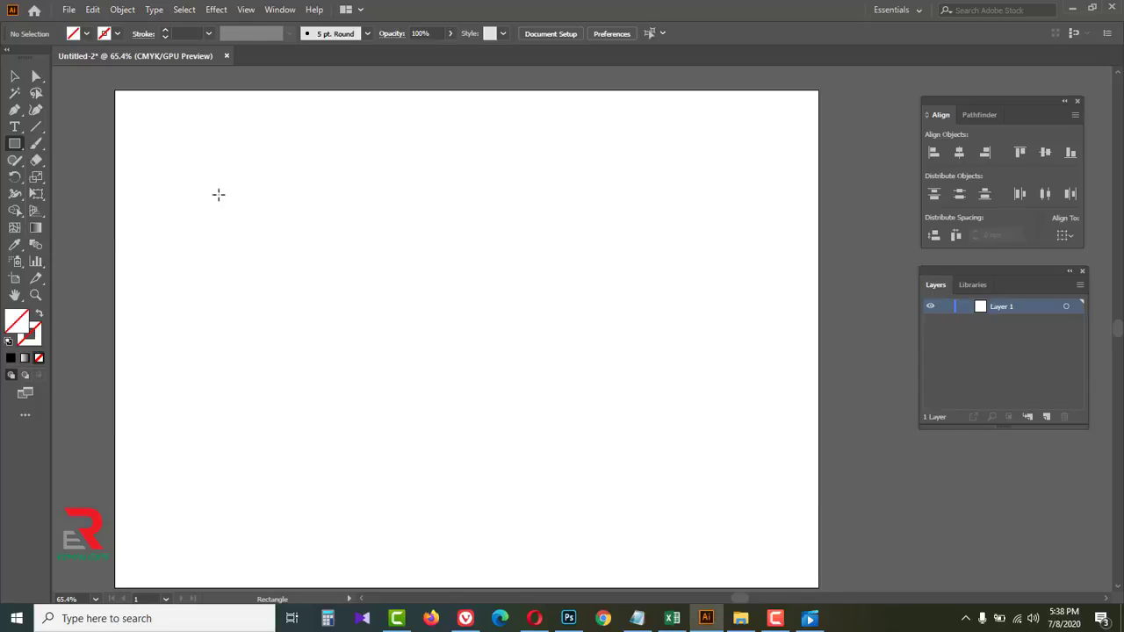
left_click_drag(219, 195, 563, 414)
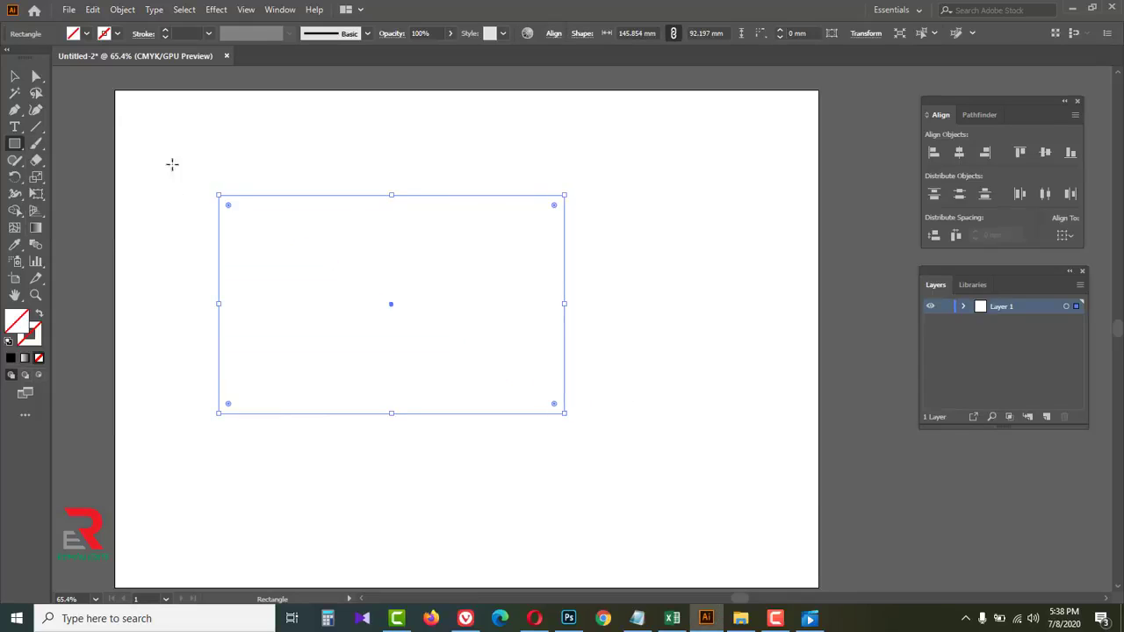
left_click(86, 34)
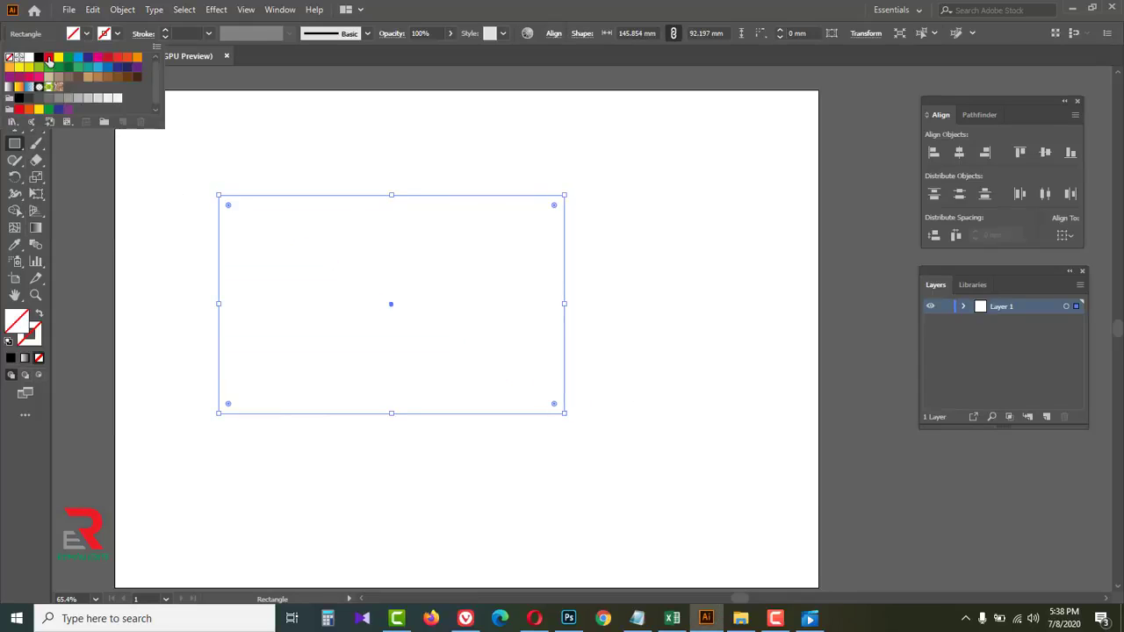
left_click(49, 58)
left_click(409, 15)
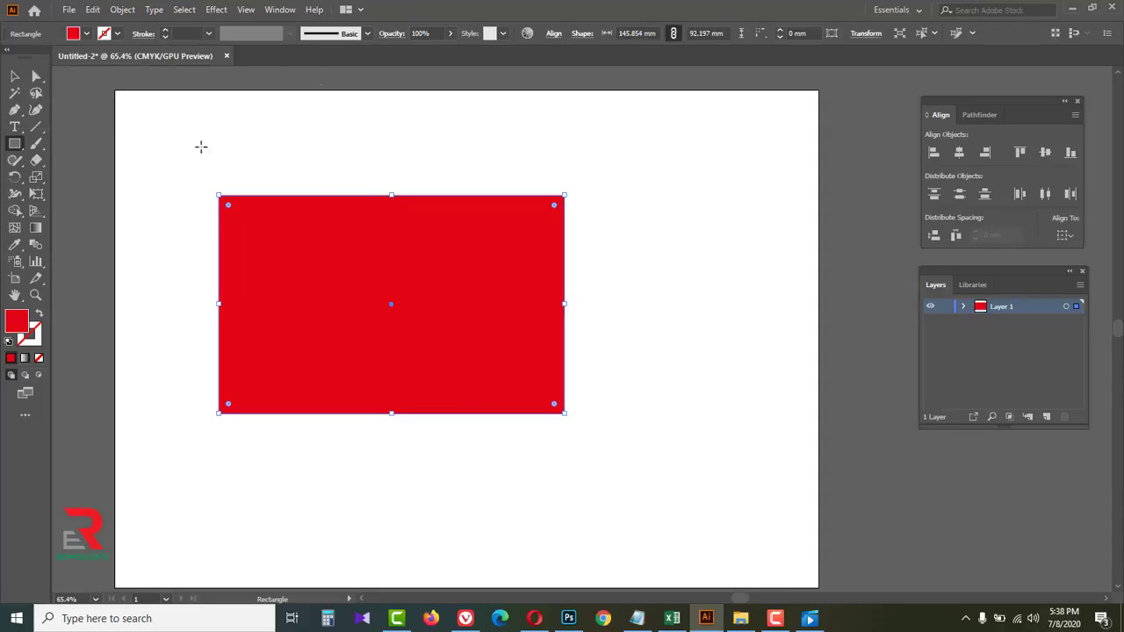
- Draw a near-vertical and a horizontal line crossing at the red rectangle's middle, both extending beyond its edges
left_click(35, 126)
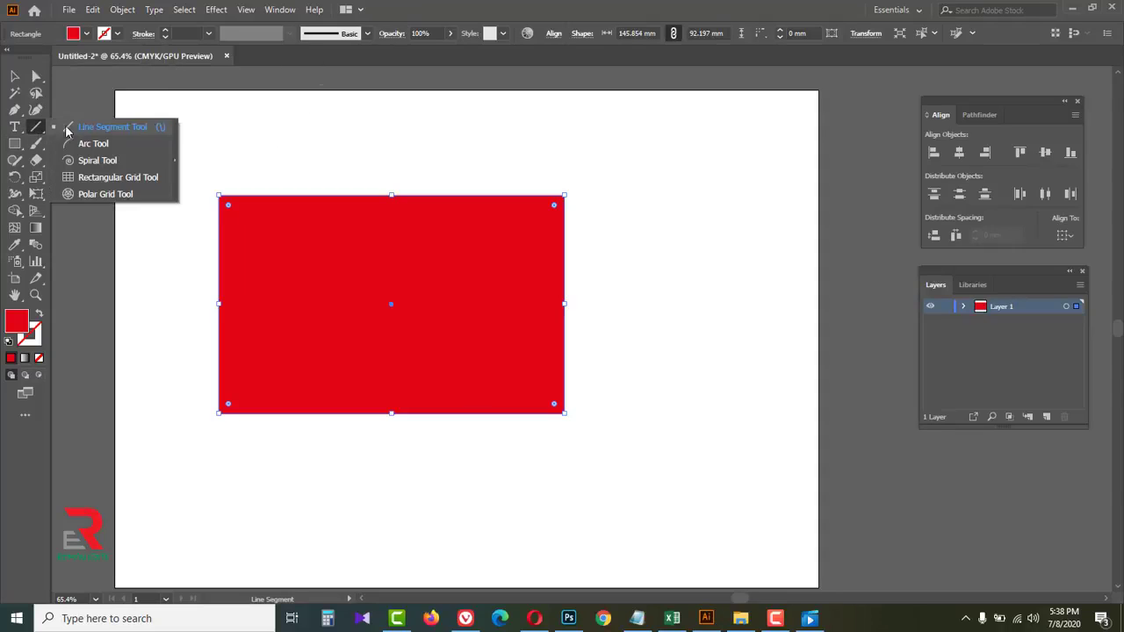
left_click(138, 132)
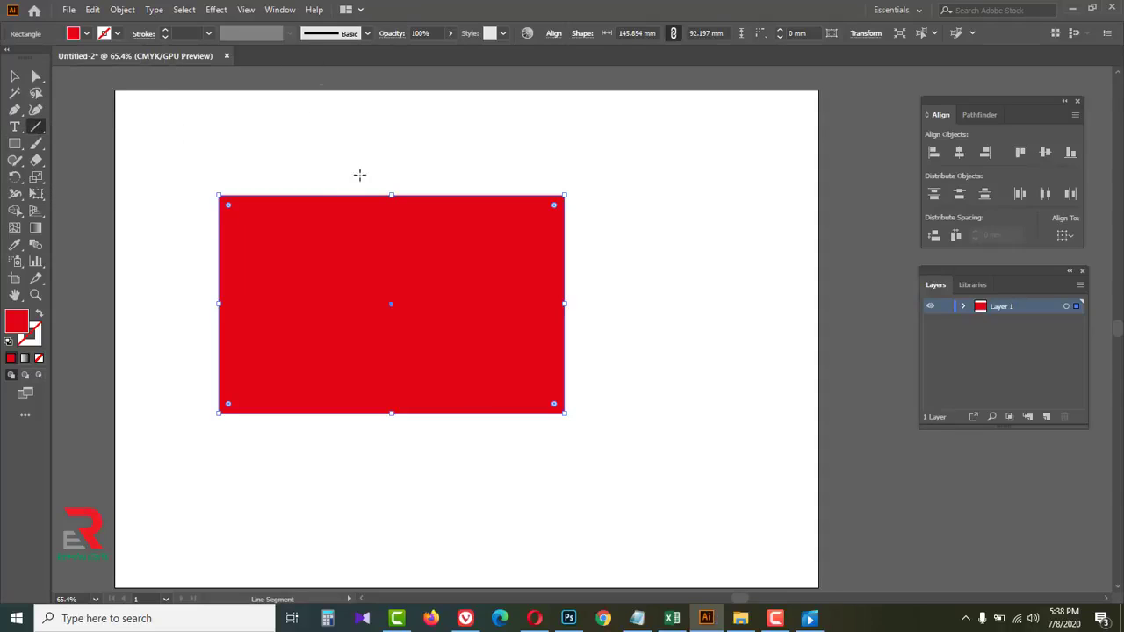
left_click_drag(386, 154, 391, 474)
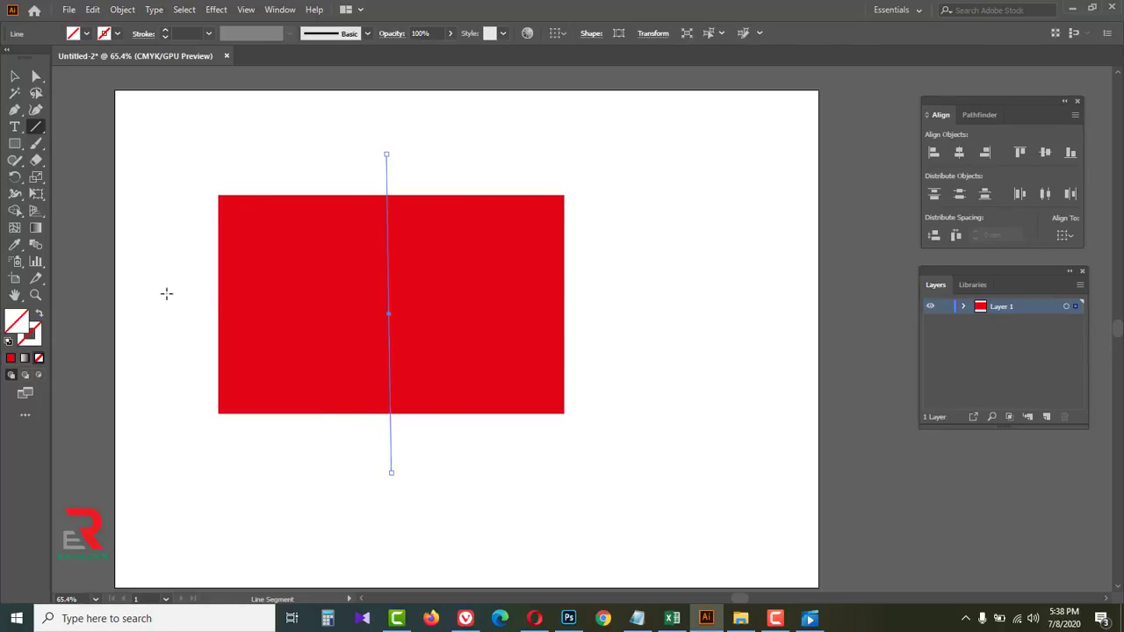
left_click_drag(164, 304, 643, 303)
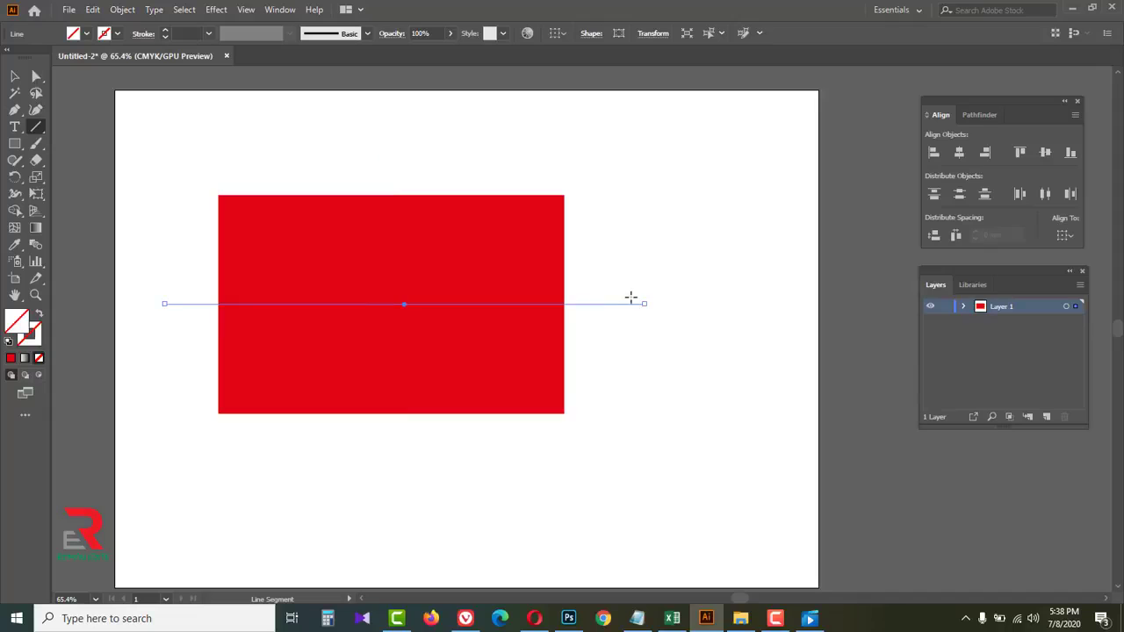
- Select both crossing lines together and set their fill to black
left_click(15, 78)
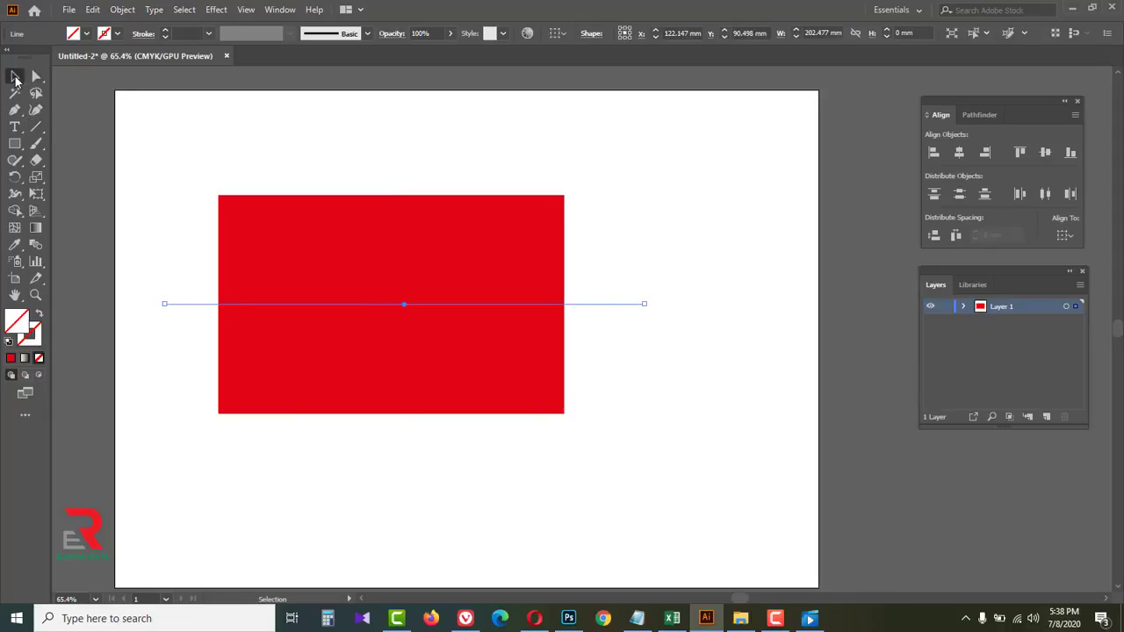
left_click_drag(299, 125, 435, 180)
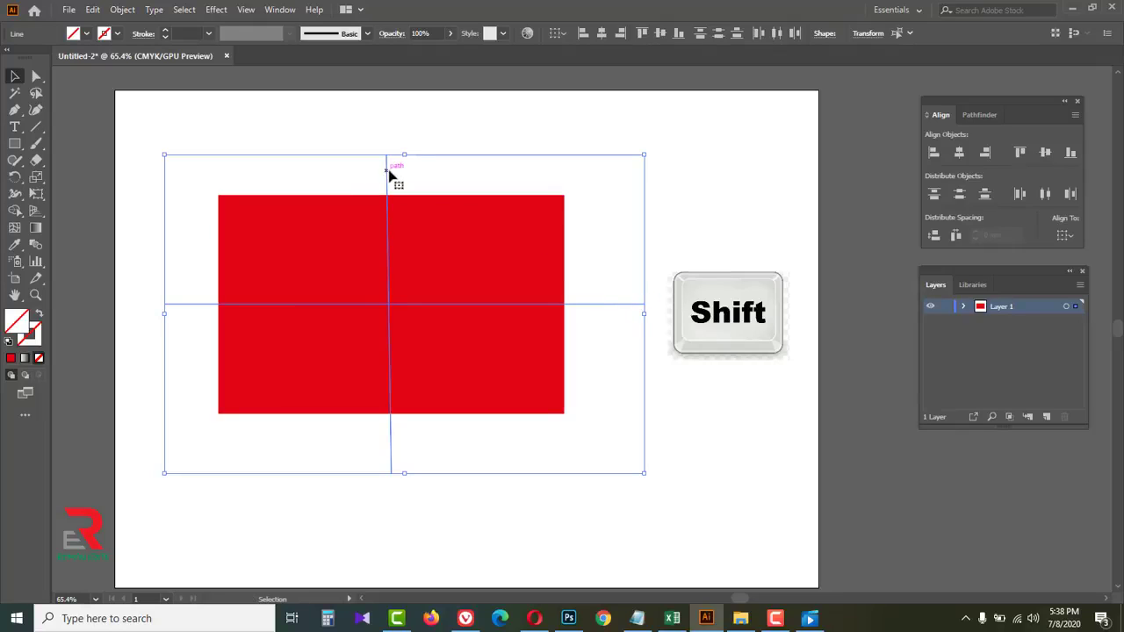
left_click(86, 37)
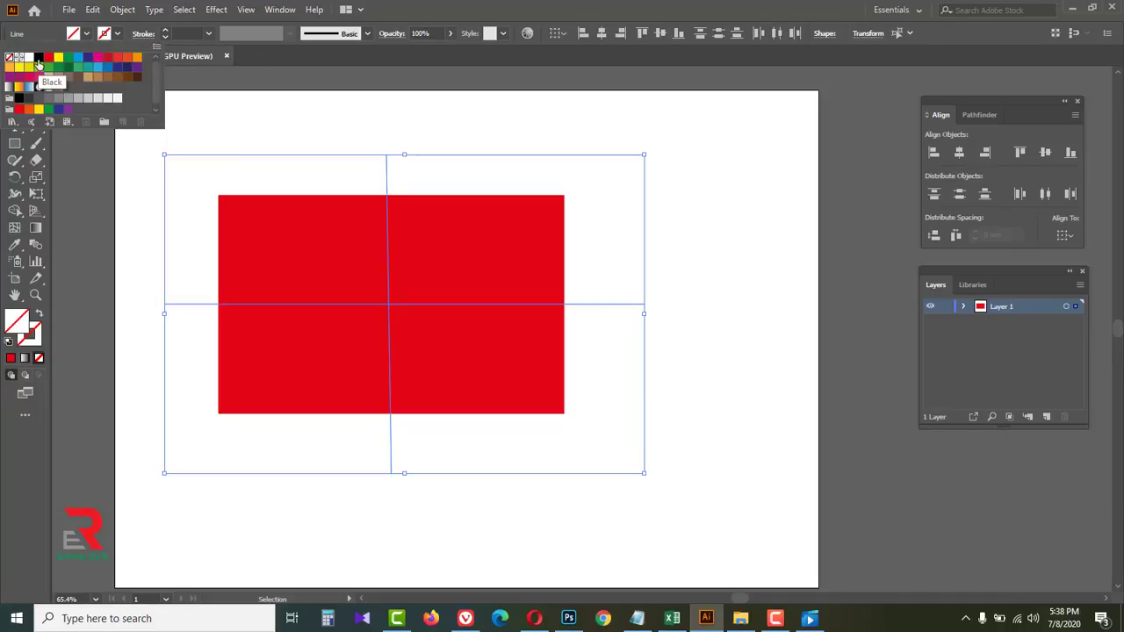
left_click(39, 58)
left_click(419, 12)
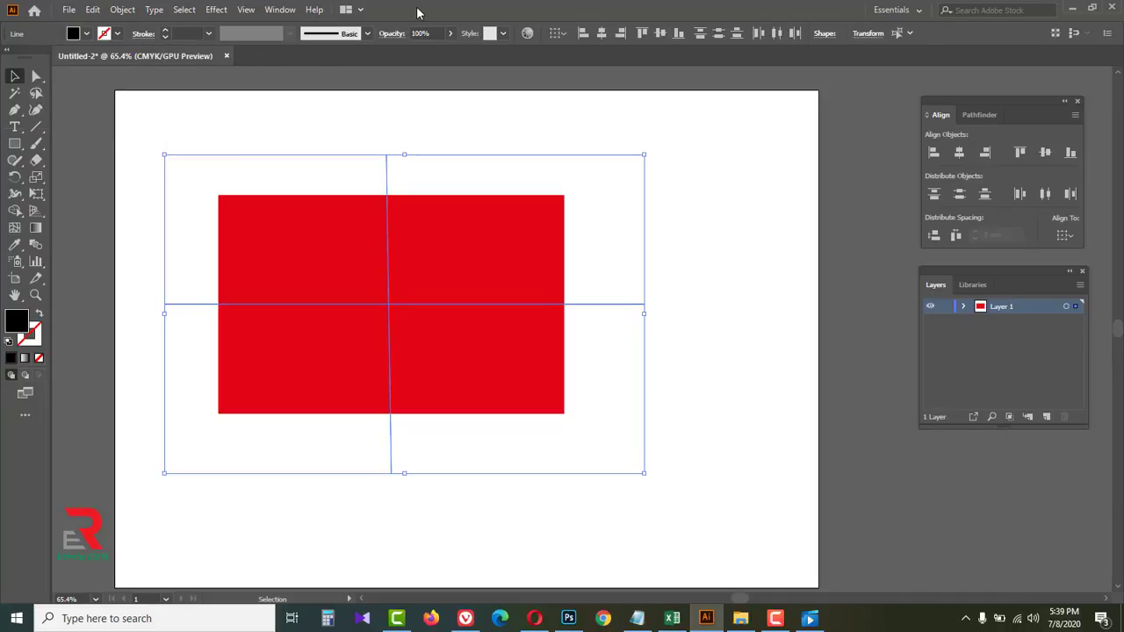
- Select the rectangle with both lines and turn each of its four quarters into a separate black shape with the Shape Builder tool
left_click(727, 149)
left_click_drag(745, 137, 231, 408)
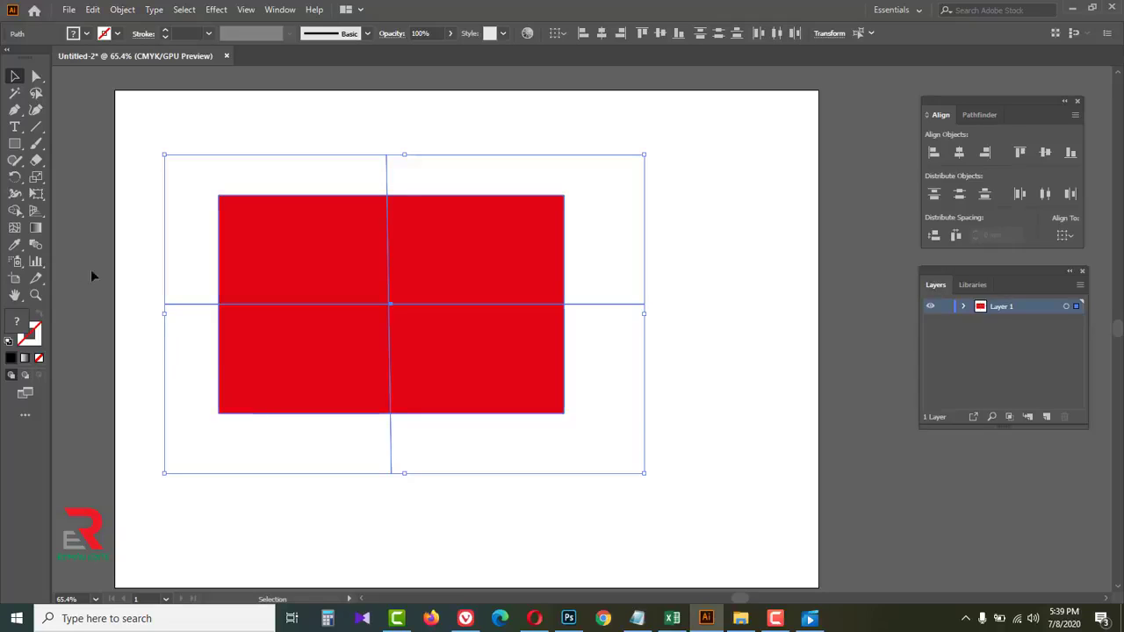
left_click_drag(15, 210, 105, 215)
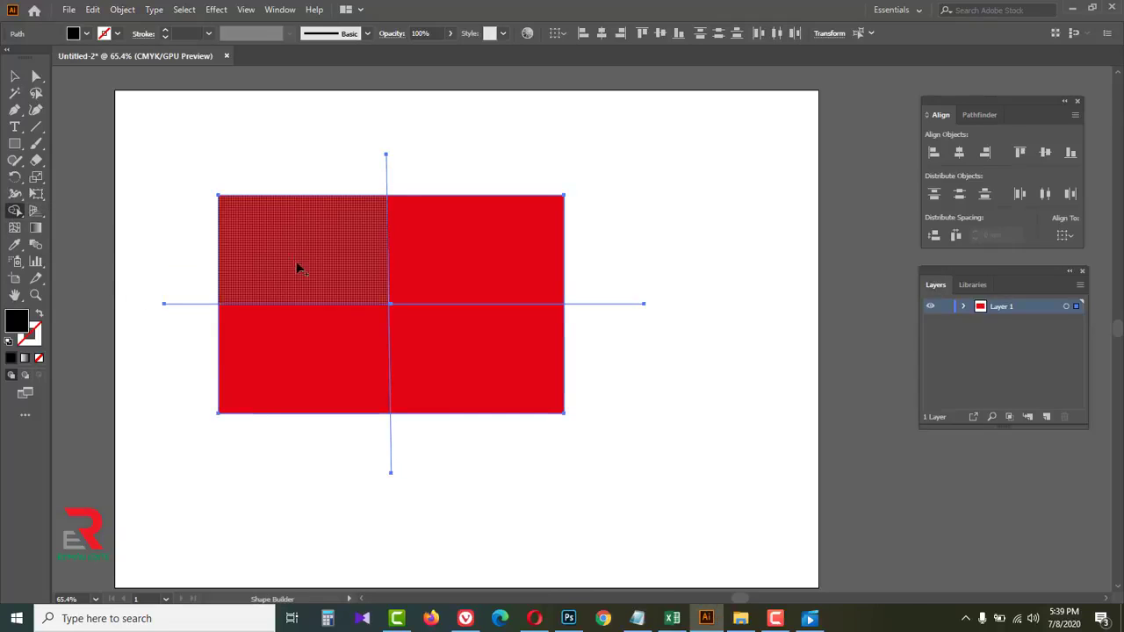
left_click(297, 251)
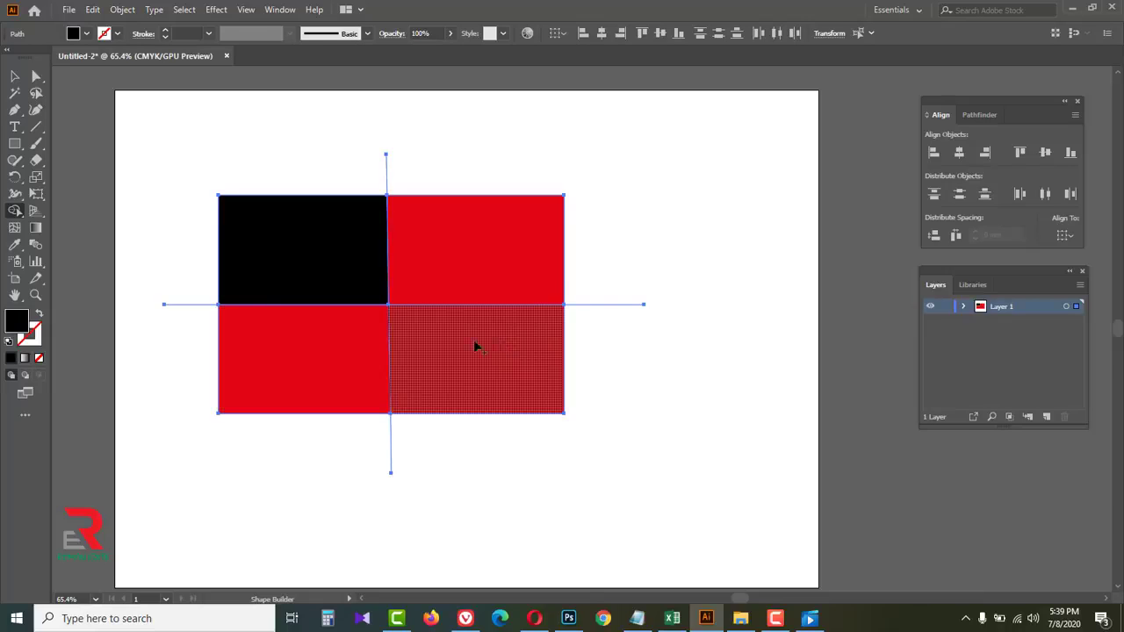
left_click(505, 240)
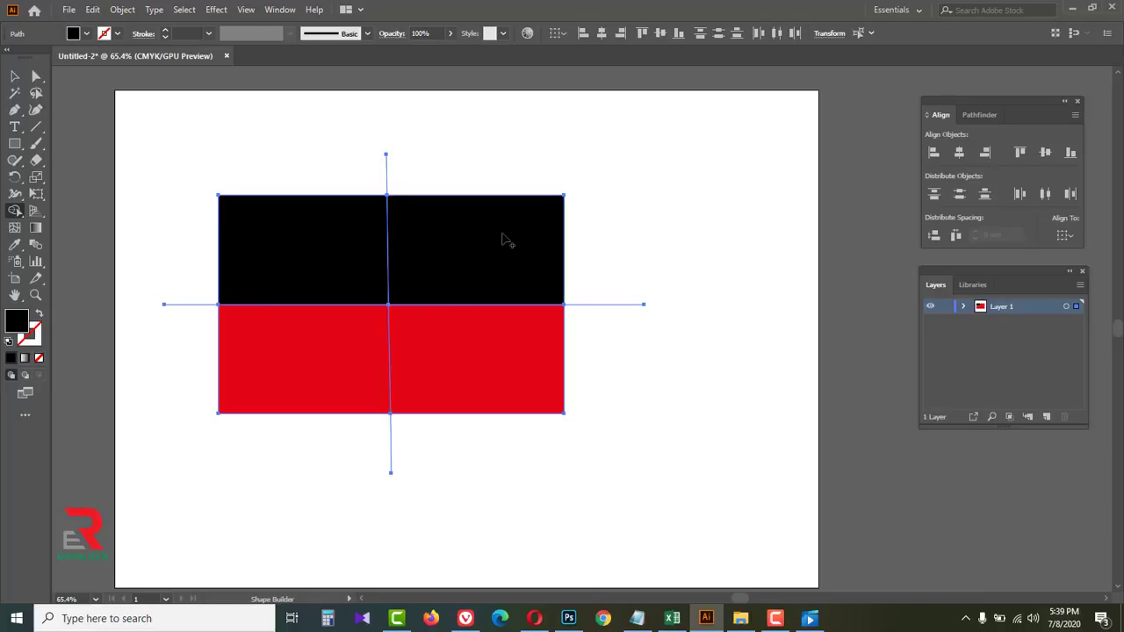
left_click(496, 355)
left_click(328, 367)
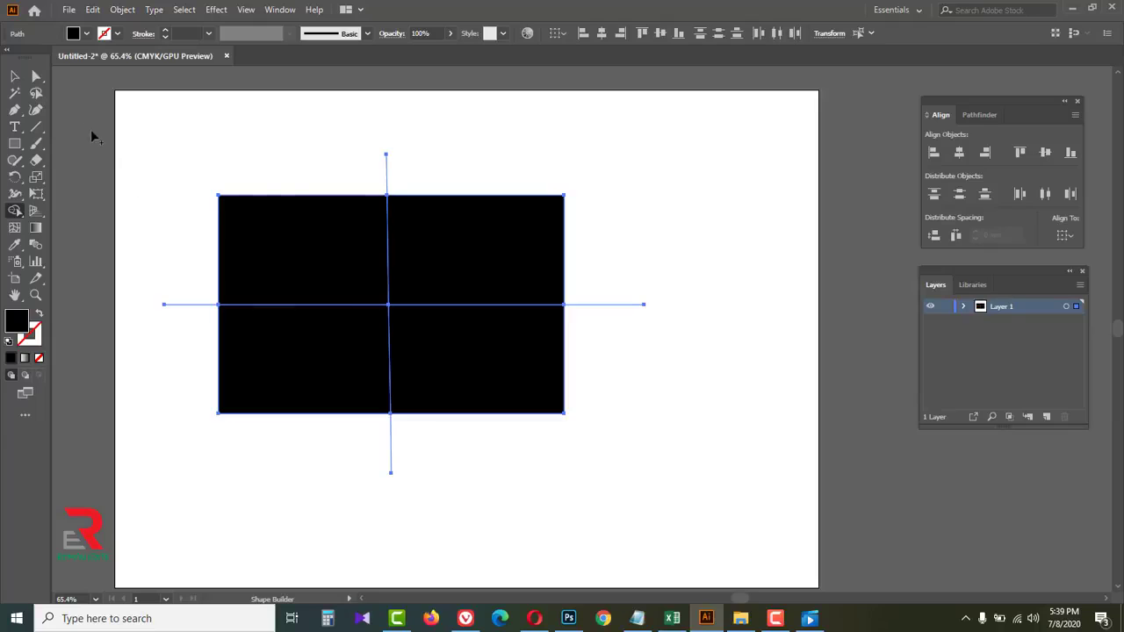
- Move the four black quarters apart so each one stands alone on the artboard
left_click(19, 79)
left_click(225, 128)
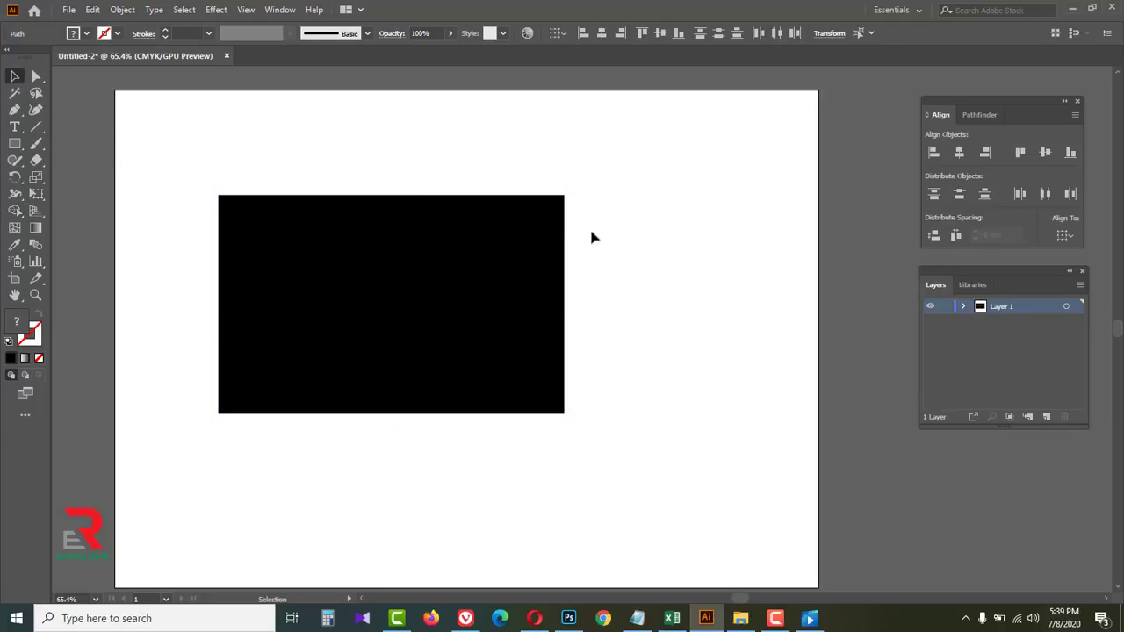
left_click_drag(456, 263, 634, 208)
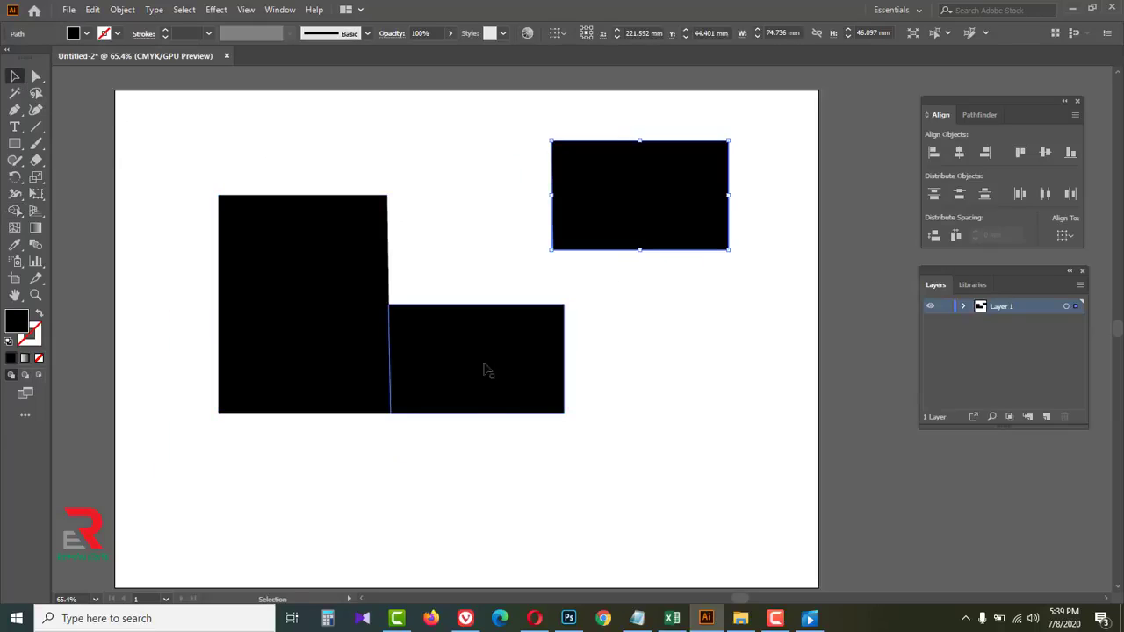
left_click_drag(483, 369, 586, 411)
left_click_drag(340, 392, 288, 488)
left_click_drag(316, 259, 279, 161)
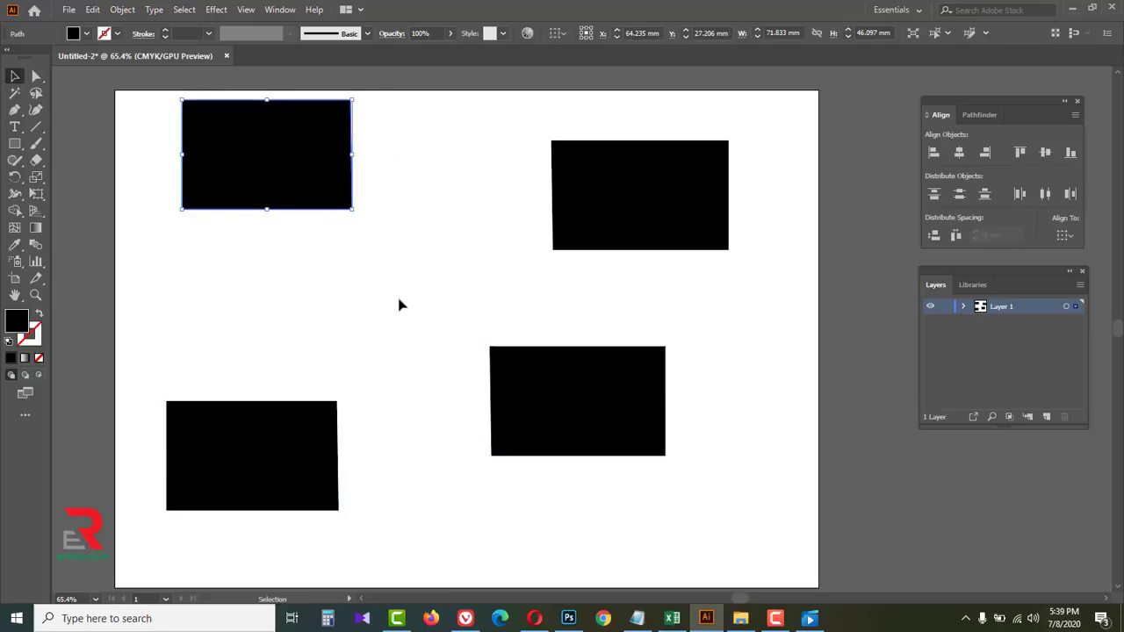
- Delete all four black pieces and draw an ellipse about 164 by 103 mm in the middle of the artboard
left_click_drag(750, 511, 259, 194)
key("Delete")
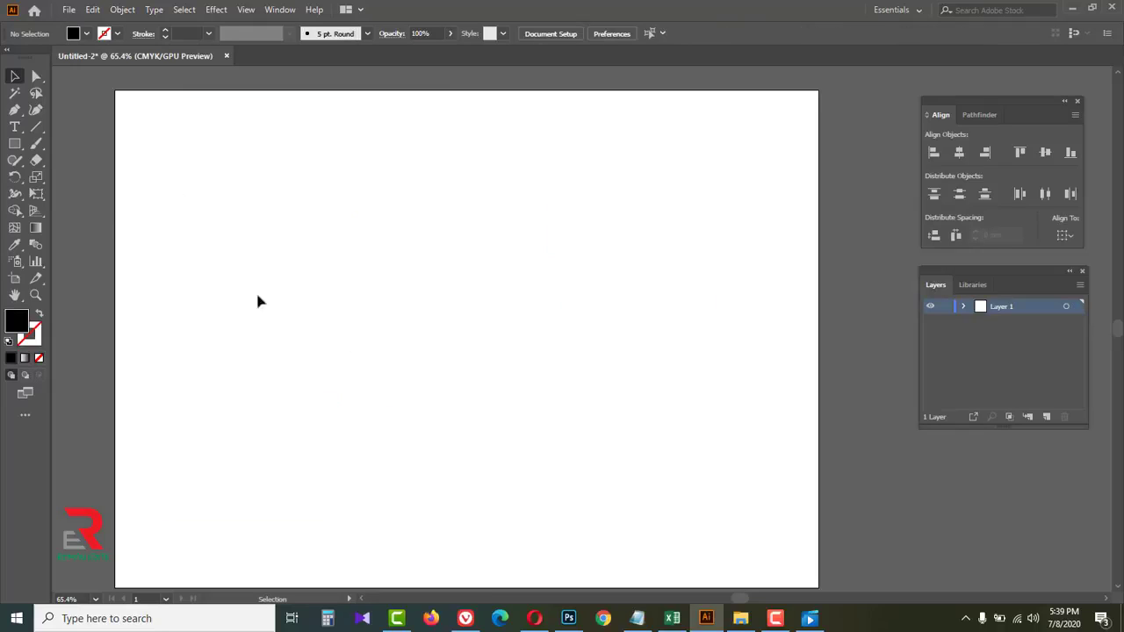
left_click(15, 144)
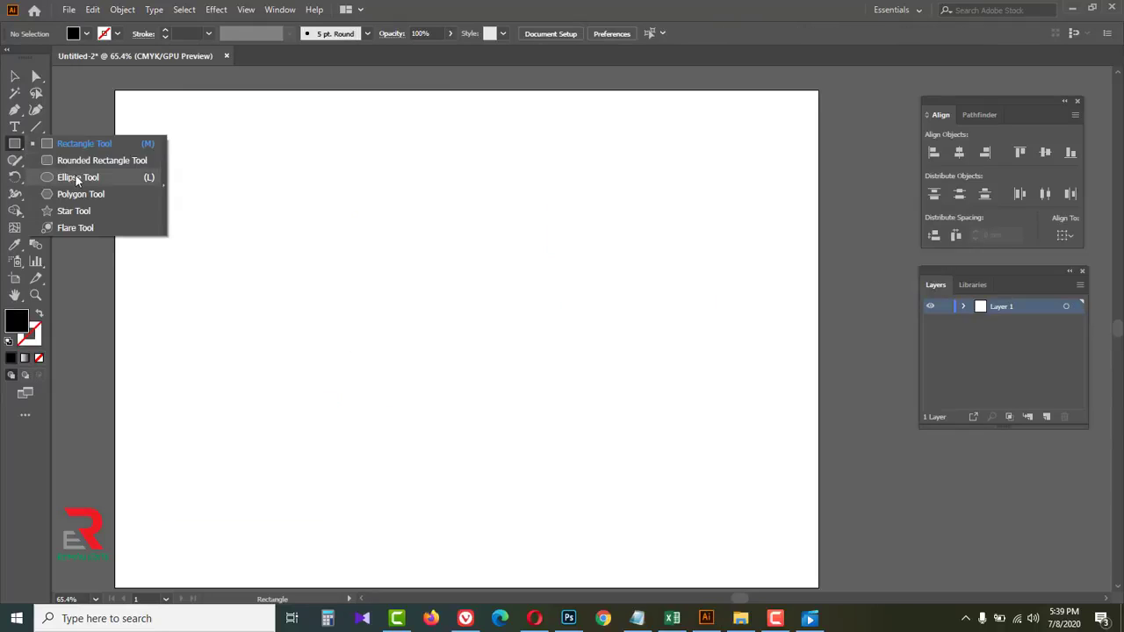
left_click(75, 176)
left_click_drag(281, 208, 669, 452)
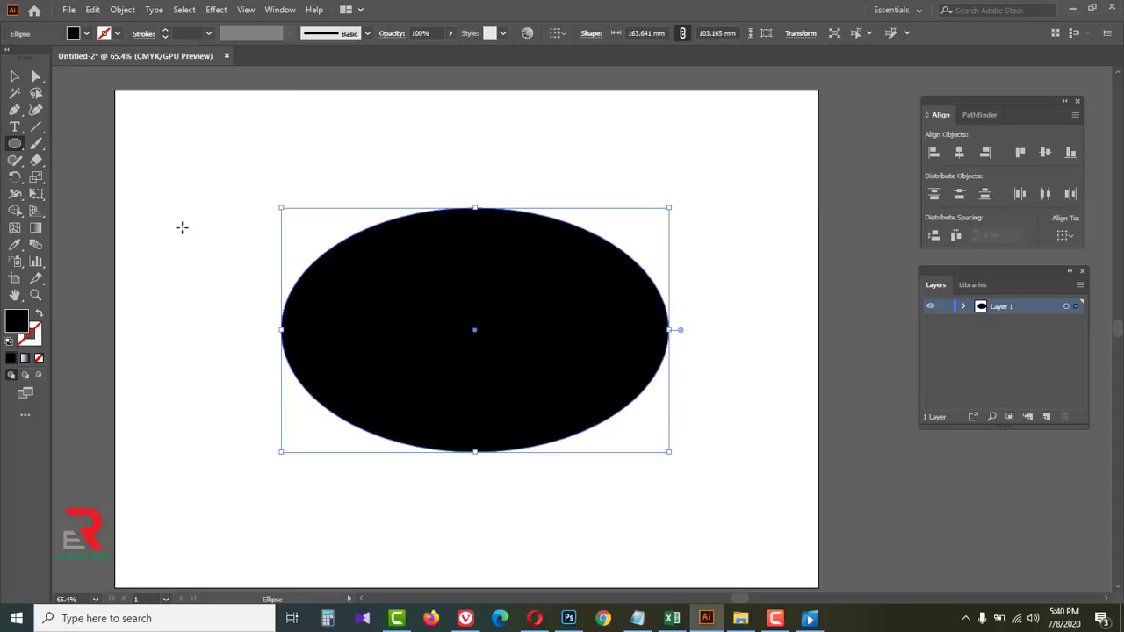
- Draw two opposing diagonal lines and a near-vertical line through the ellipse's centre area, all extending beyond its outline
left_click(36, 126)
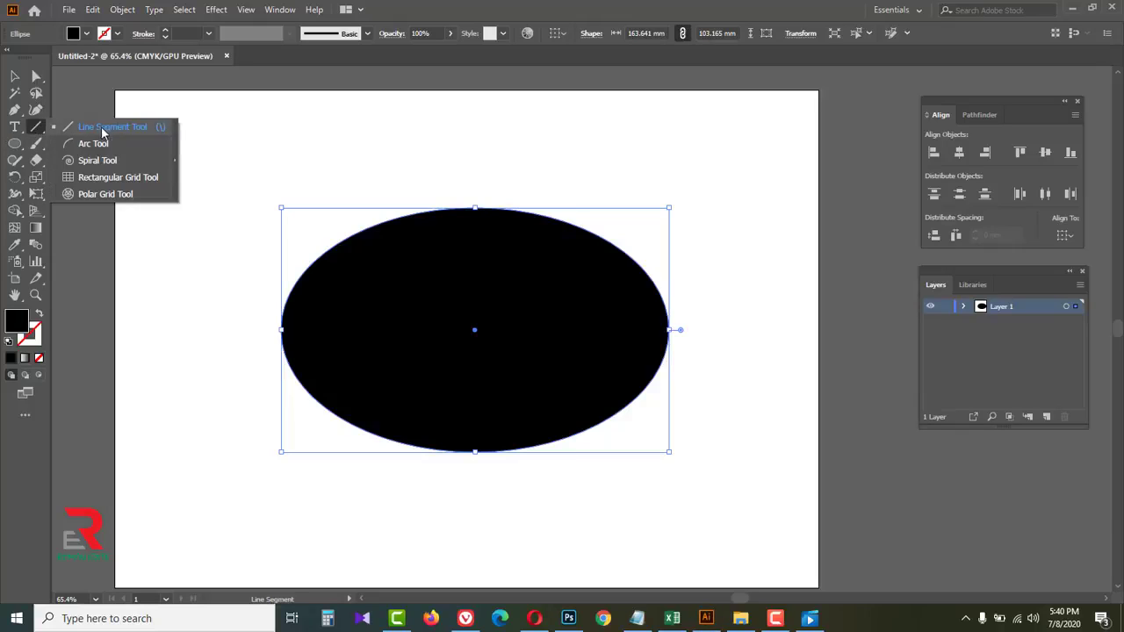
left_click(137, 131)
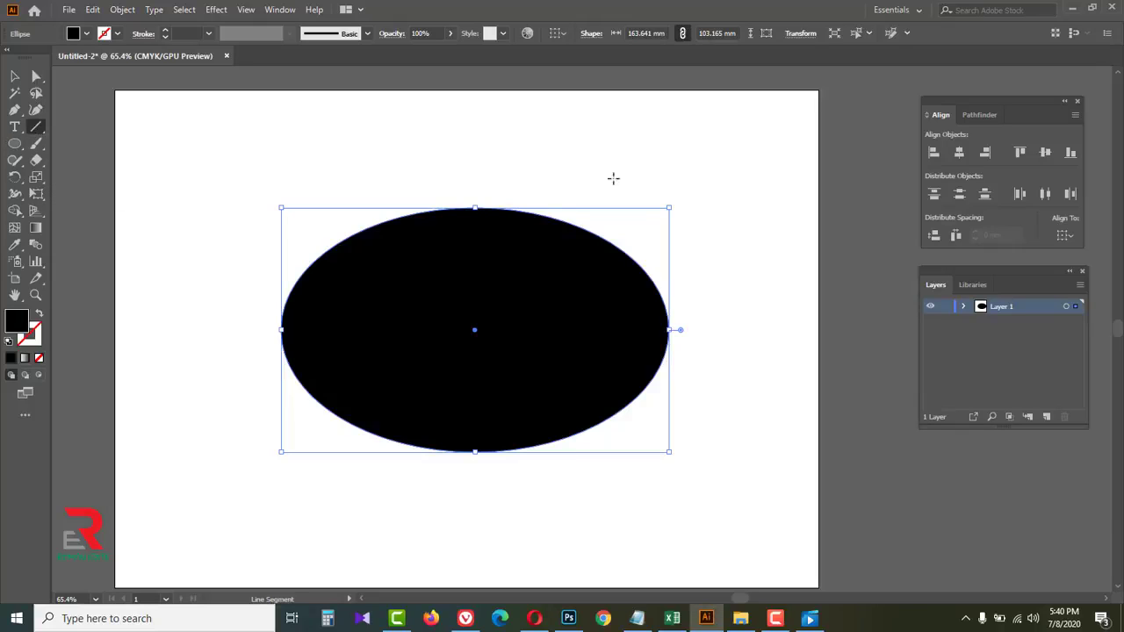
left_click_drag(673, 159, 246, 492)
left_click_drag(459, 326, 702, 527)
left_click_drag(460, 131, 474, 519)
- Select the three lines across the ellipse, set their fill to black, and deselect them
left_click(15, 77)
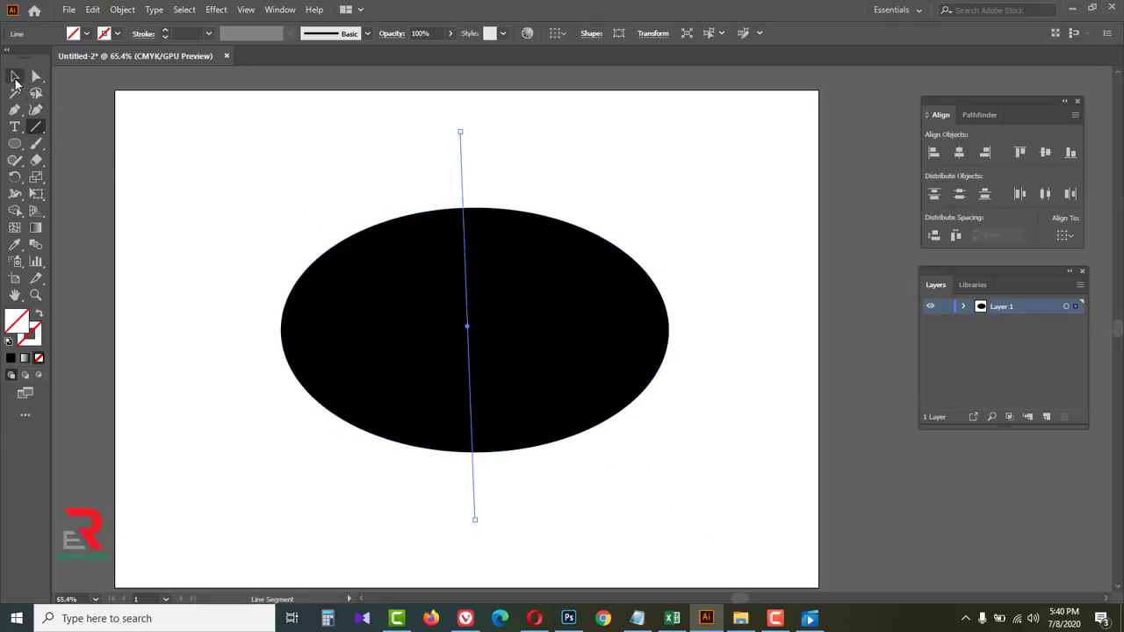
left_click(174, 115)
left_click_drag(174, 119, 720, 207)
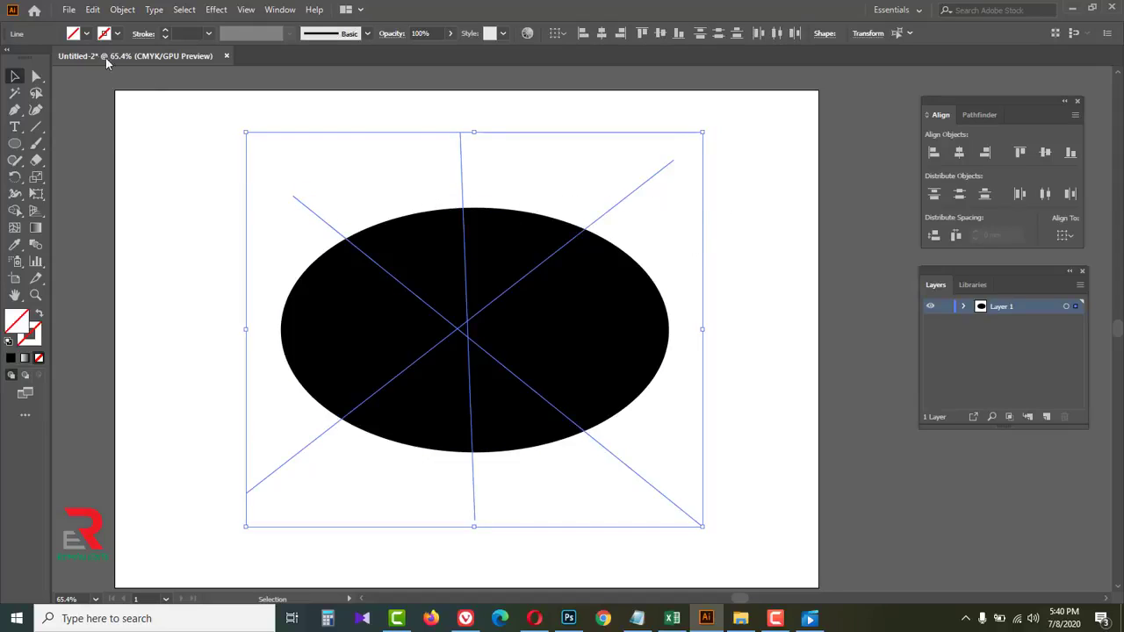
left_click(86, 34)
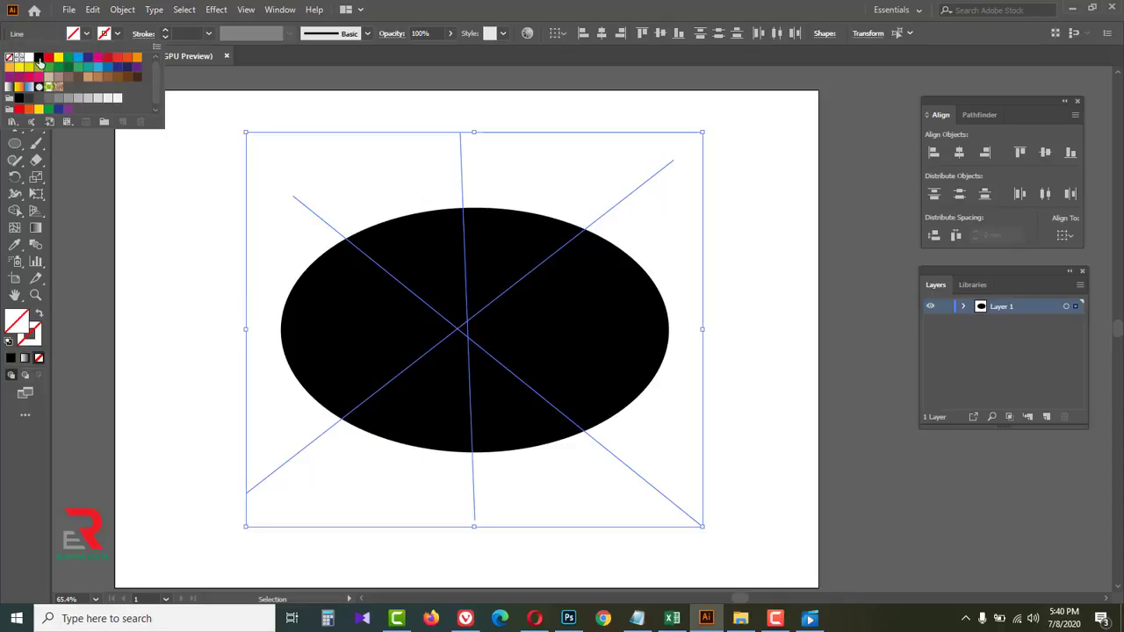
left_click(40, 59)
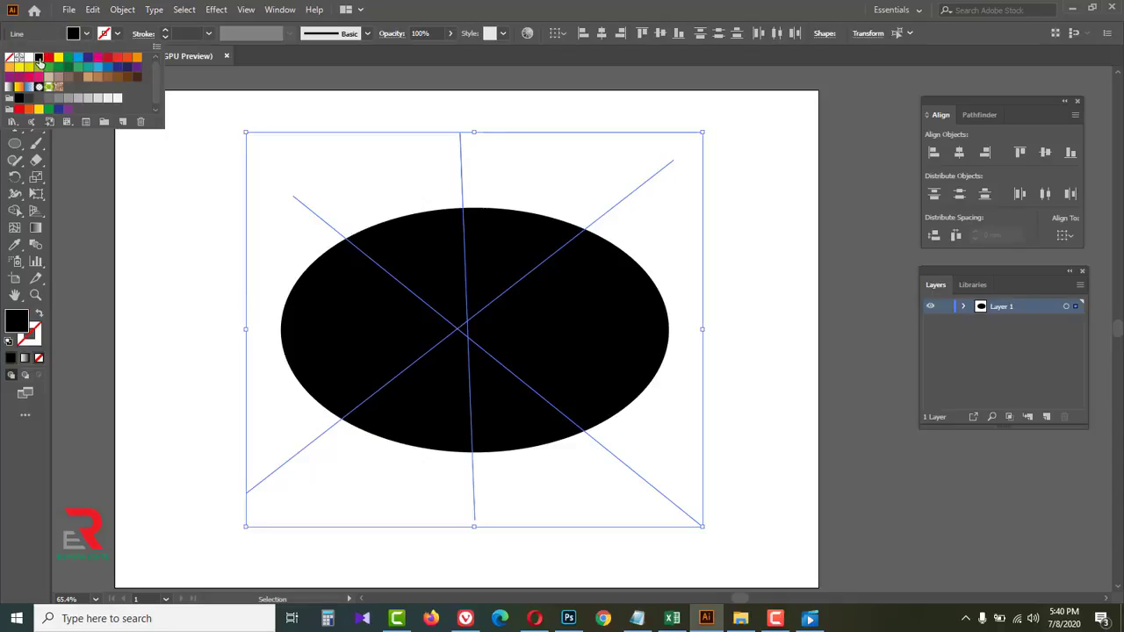
left_click(191, 167)
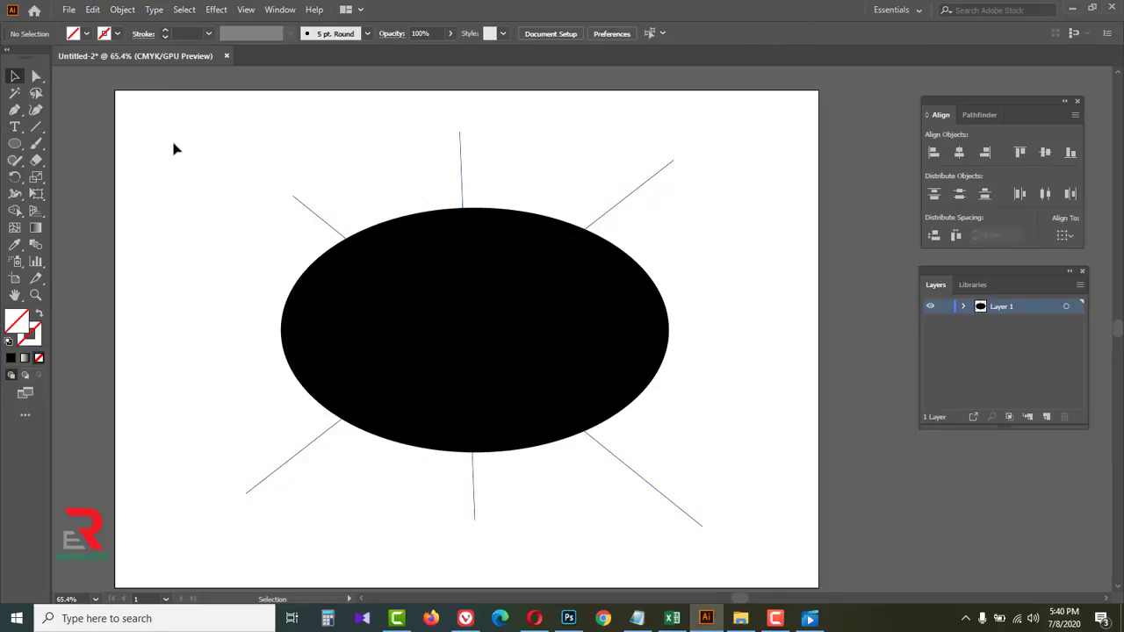
- Split the black ellipse along its three crossing lines into separate sections with the Shape Builder tool, and deselect everything
left_click_drag(173, 149, 727, 504)
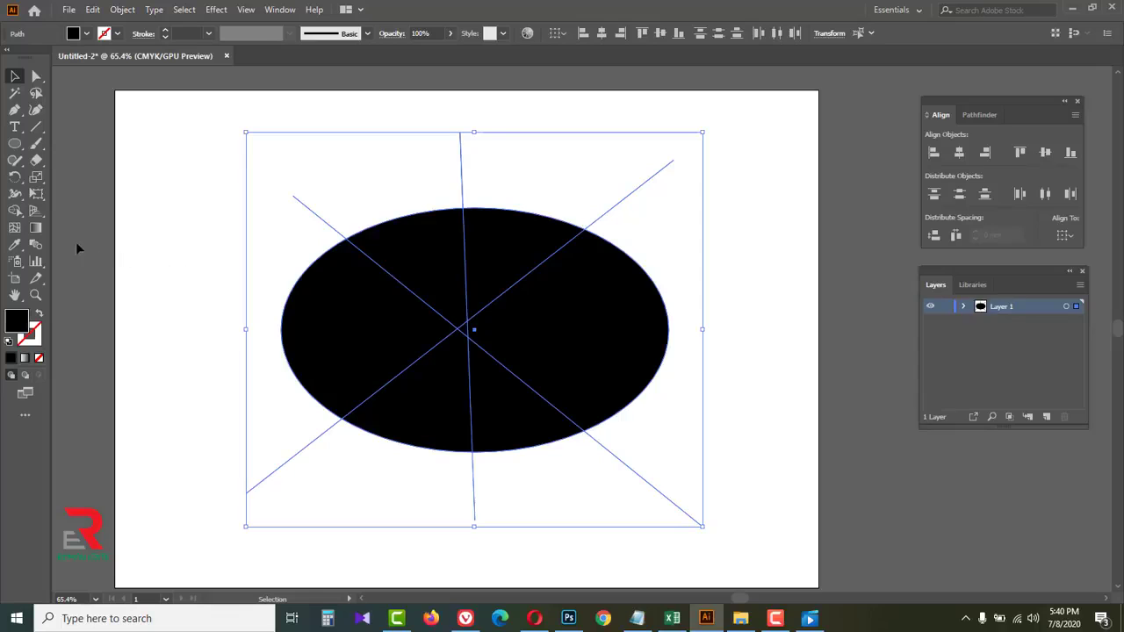
left_click(15, 210)
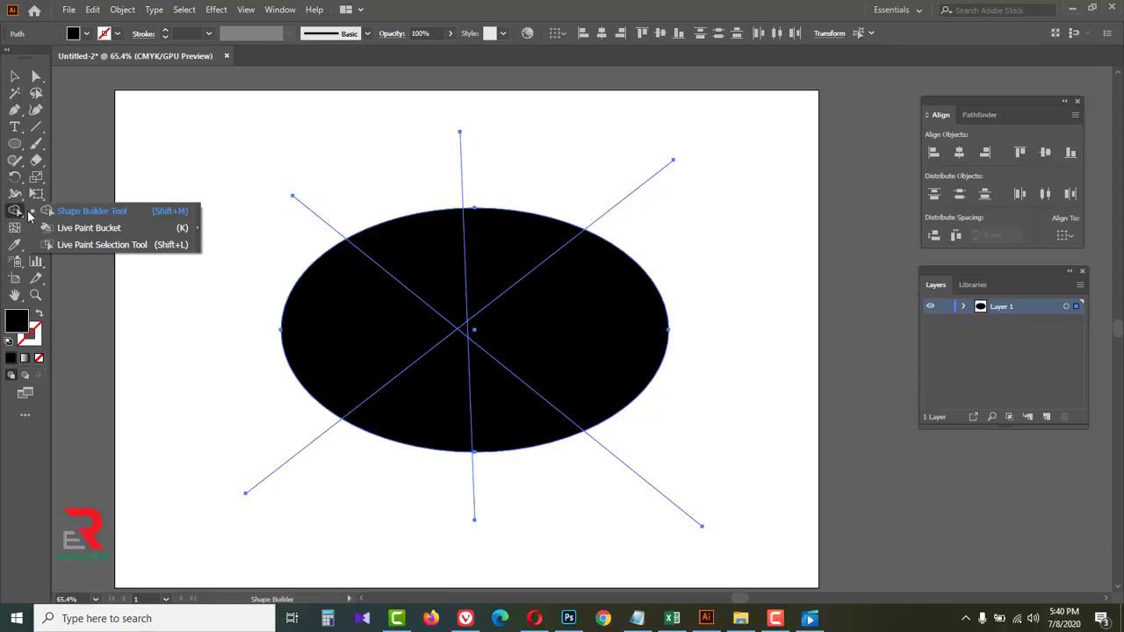
left_click(93, 218)
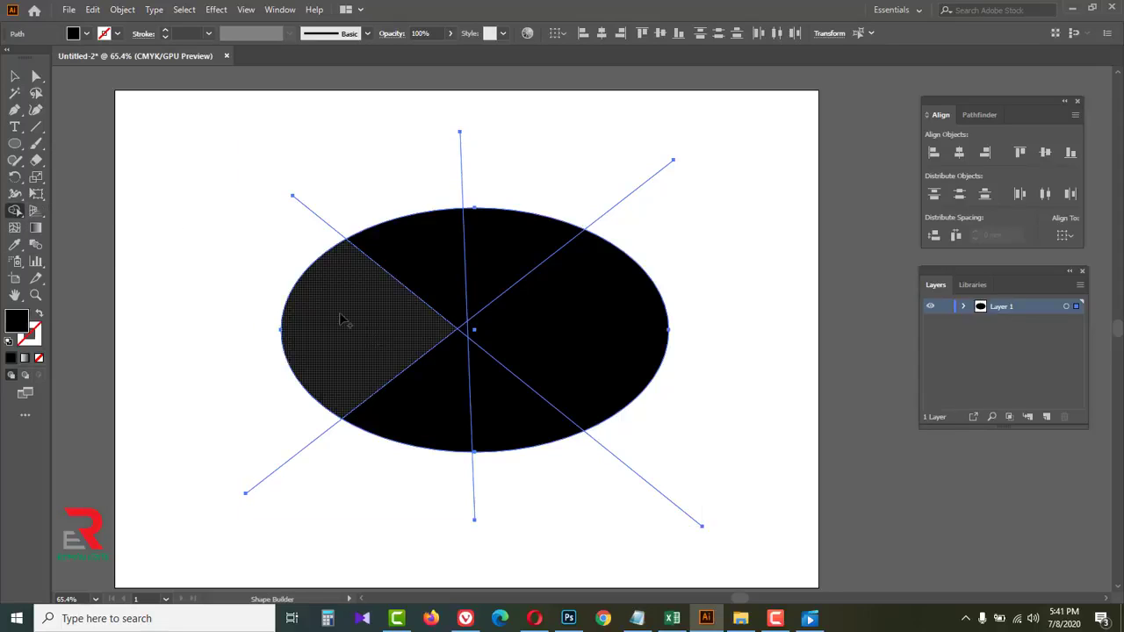
left_click(368, 354)
left_click(414, 257)
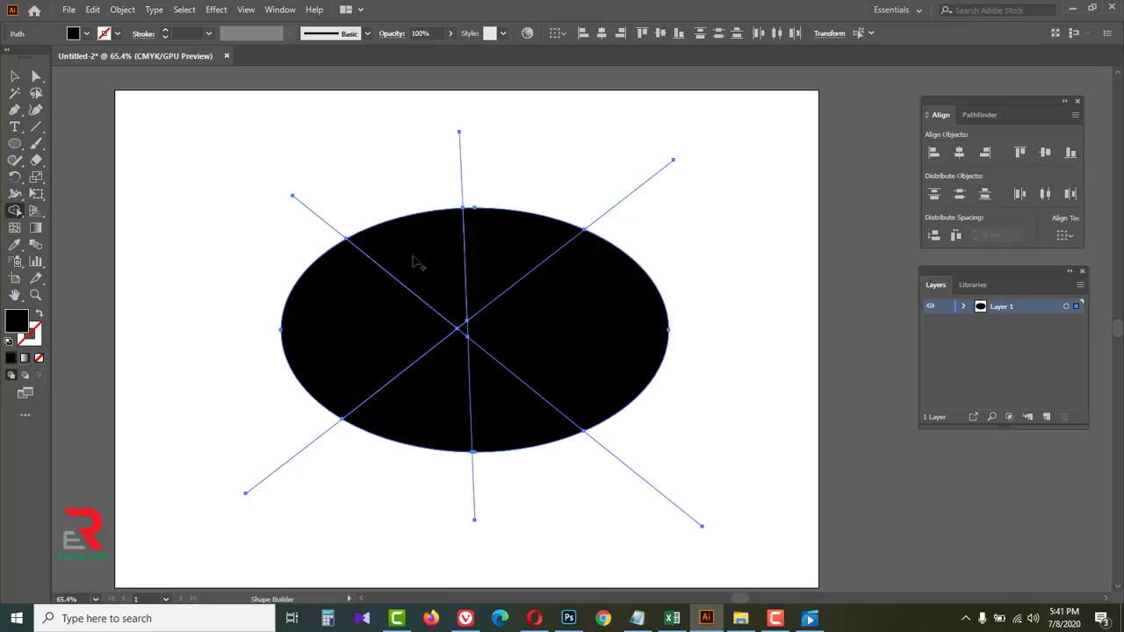
left_click(508, 240)
left_click(604, 317)
left_click(523, 441)
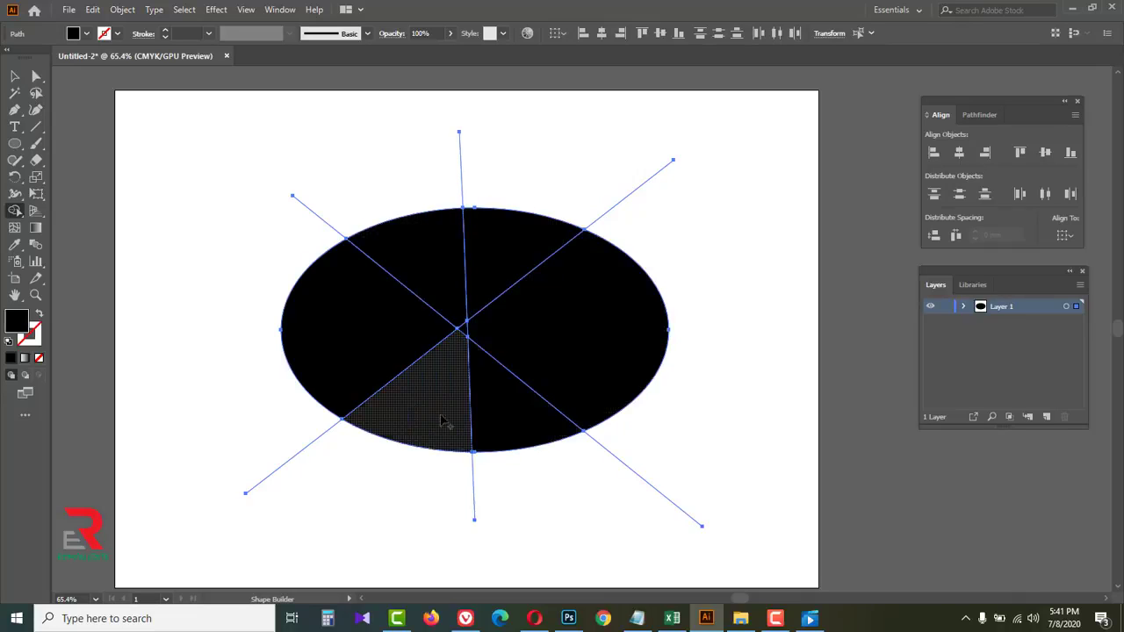
left_click(427, 414)
left_click(14, 76)
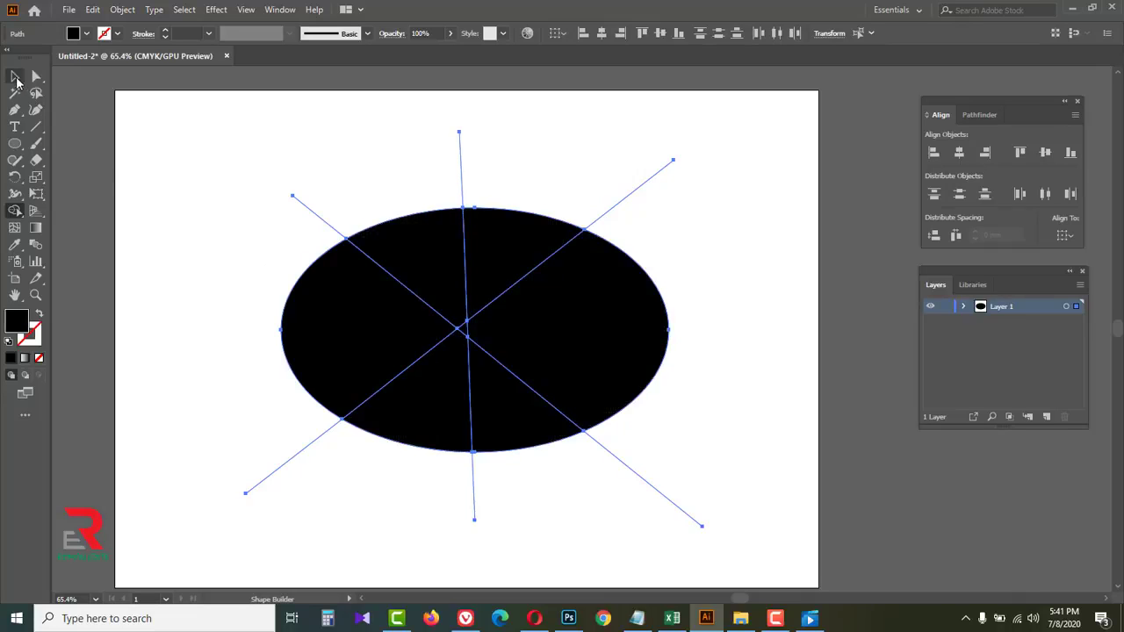
left_click(176, 142)
- Move the ellipse's outer wedges and the tiny central piece apart so each one stands alone on the artboard
left_click_drag(359, 305, 195, 235)
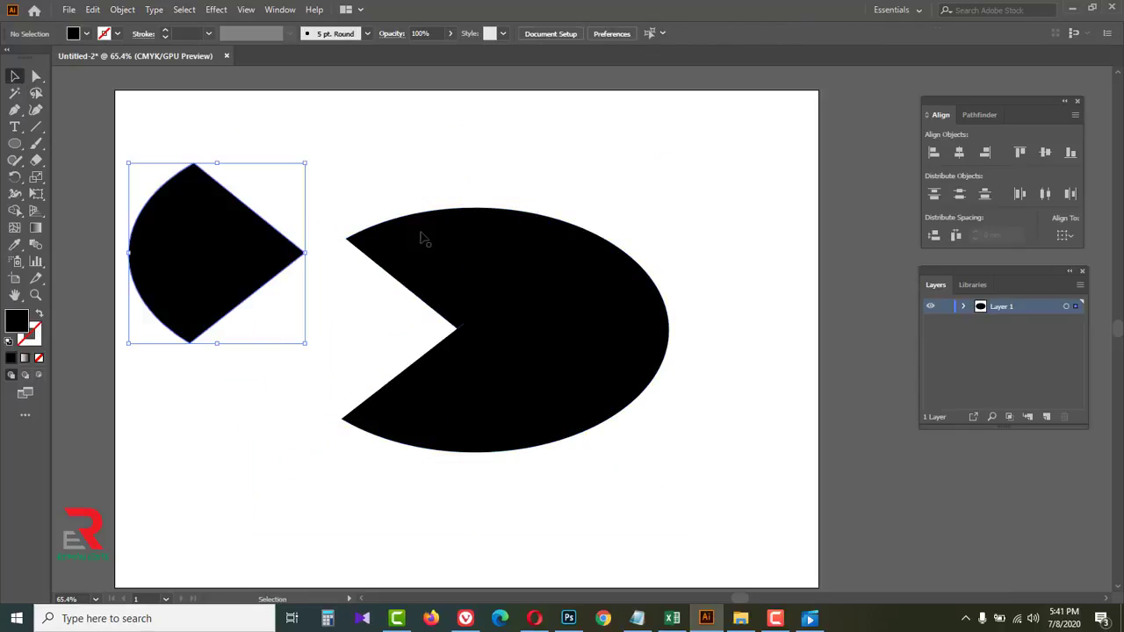
left_click_drag(421, 238, 376, 138)
left_click_drag(530, 233, 557, 137)
left_click_drag(617, 294, 712, 283)
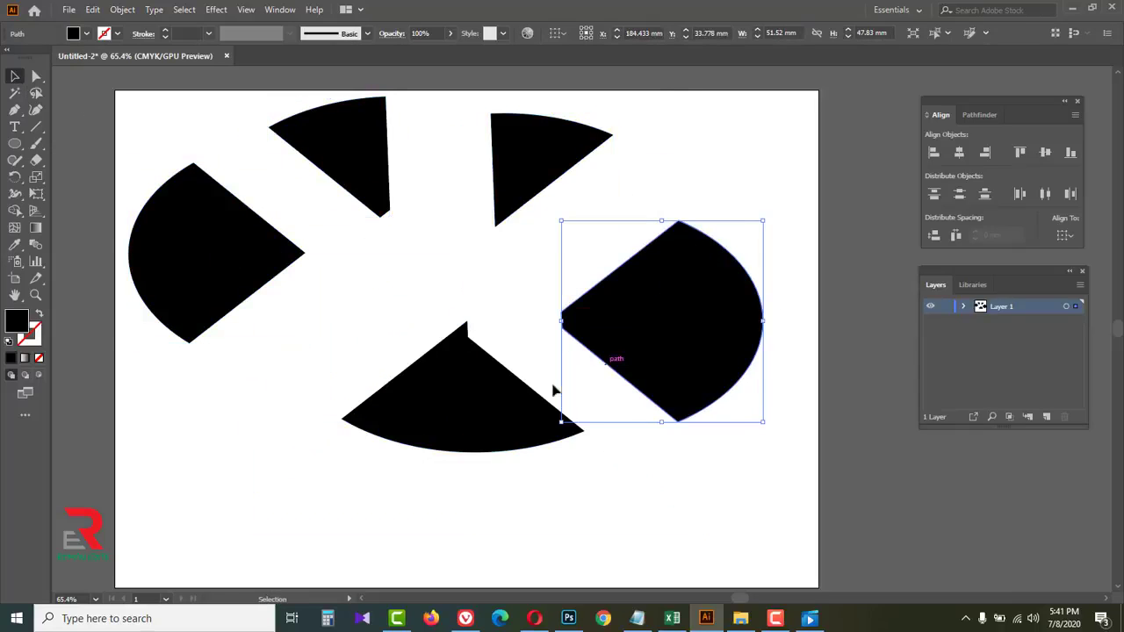
left_click_drag(466, 413, 405, 497)
left_click_drag(518, 426, 544, 452)
left_click_drag(463, 328, 411, 336)
- Delete all the black pieces and draw a narrow upright red ellipse about 12 by 63 mm near the artboard's centre
left_click_drag(747, 521, 172, 175)
key("Delete")
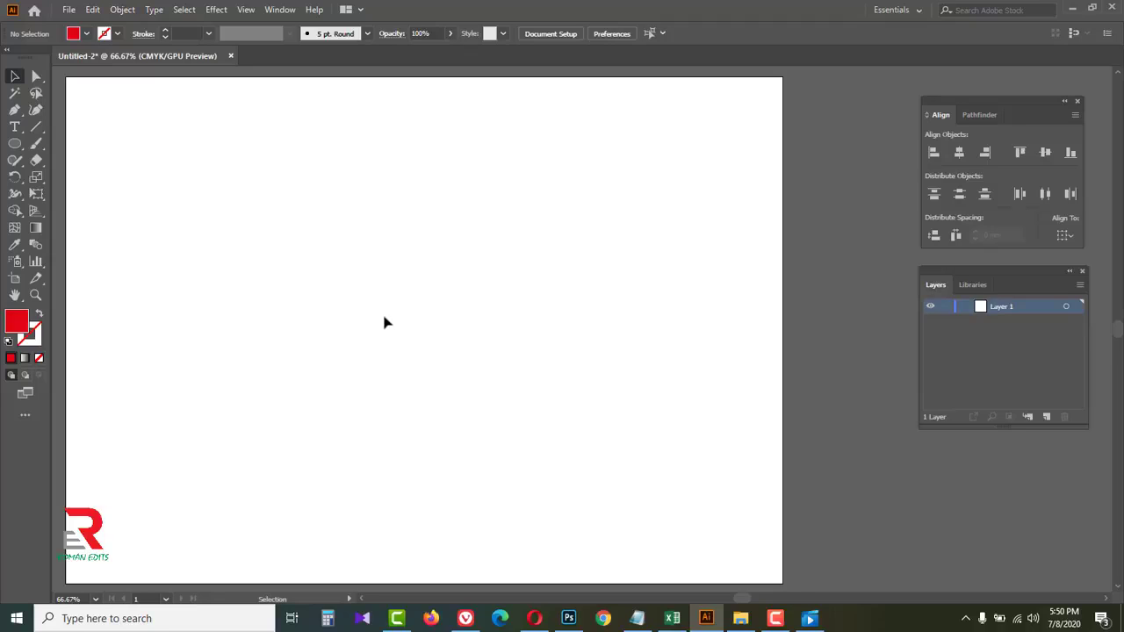
left_click_drag(14, 143, 81, 180)
left_click_drag(369, 210, 396, 362)
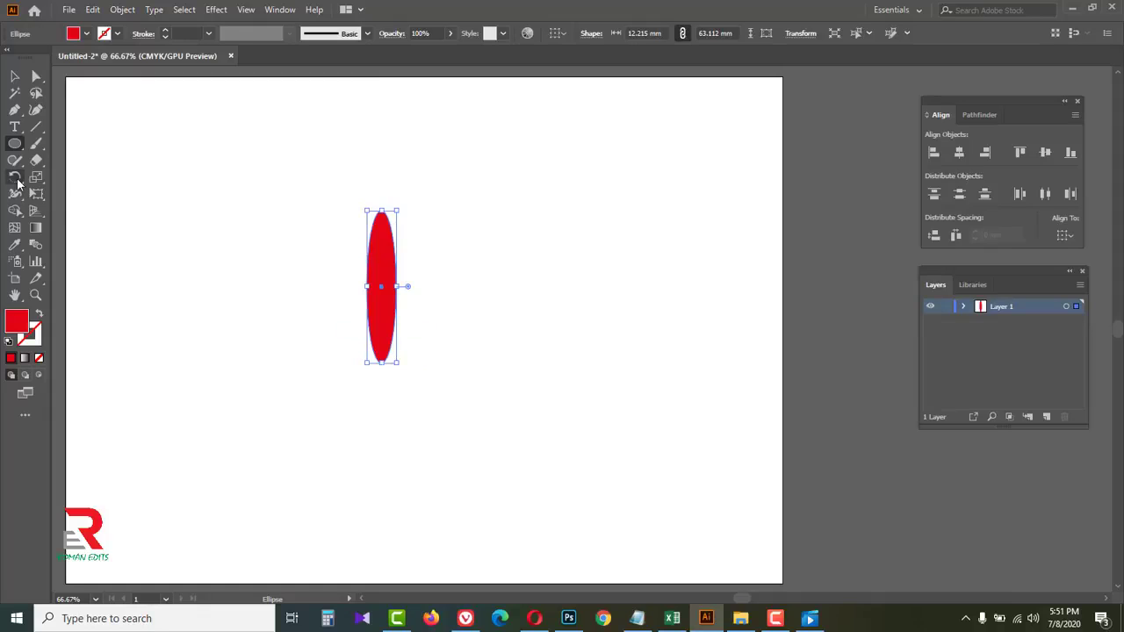
- Rotate a copy of the red ellipse slightly clockwise around a pivot point just below its lower end
left_click_drag(15, 177, 87, 181)
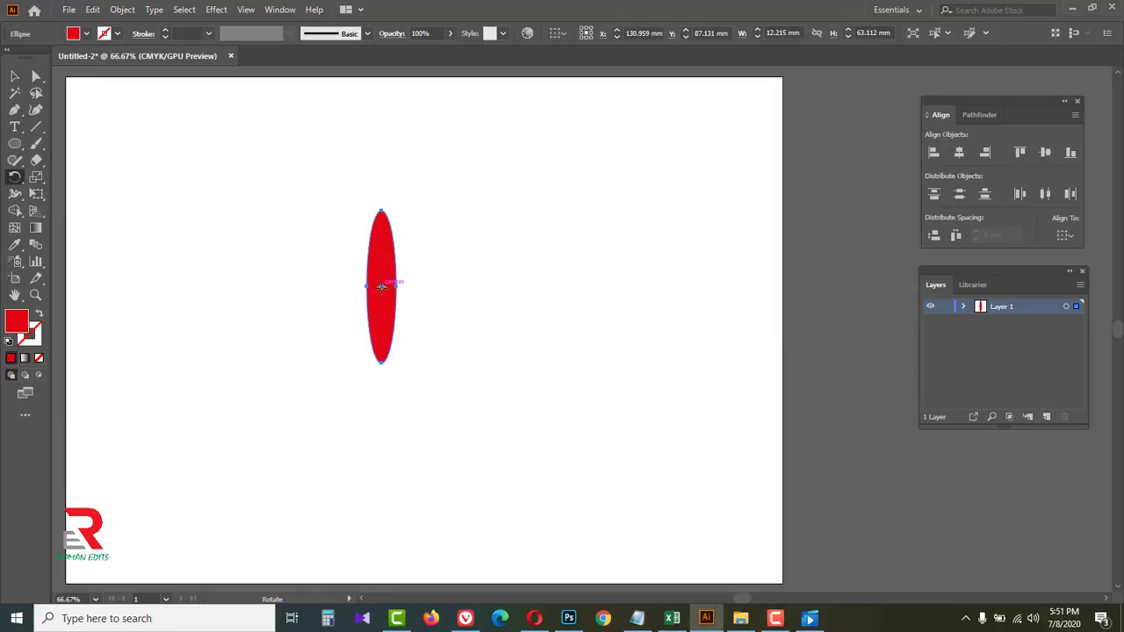
left_click(381, 375)
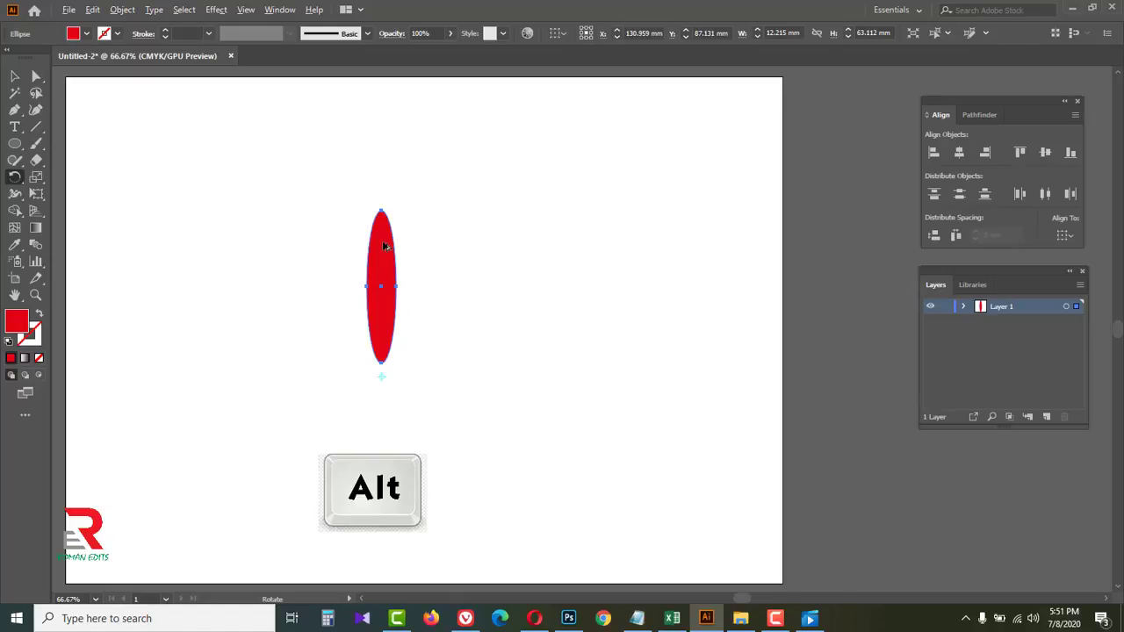
left_click_drag(383, 243, 422, 273)
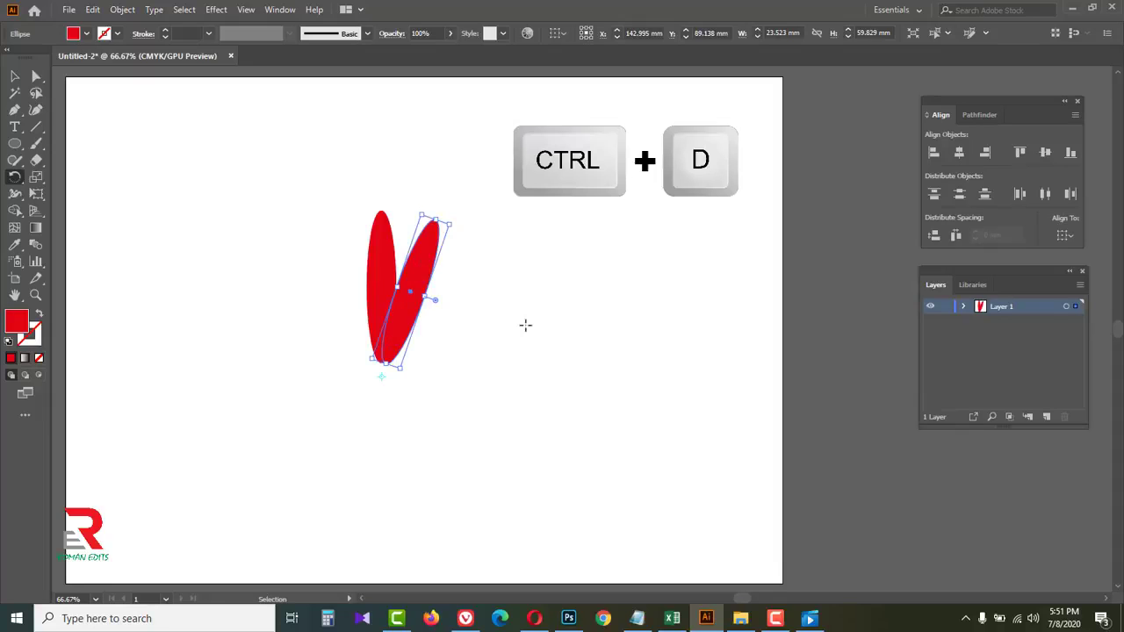
- Repeat the rotated copy 17 times to complete a full ring of red petals around the pivot
key("ctrl+d")
key("ctrl+d")
key("ctrl+d")
key("ctrl+d")
key("ctrl+d")
key("ctrl+d")
key("ctrl+d")
key("ctrl+d")
key("ctrl+d")
key("ctrl+d")
key("ctrl+d")
key("ctrl+d")
key("ctrl+d")
key("ctrl+d")
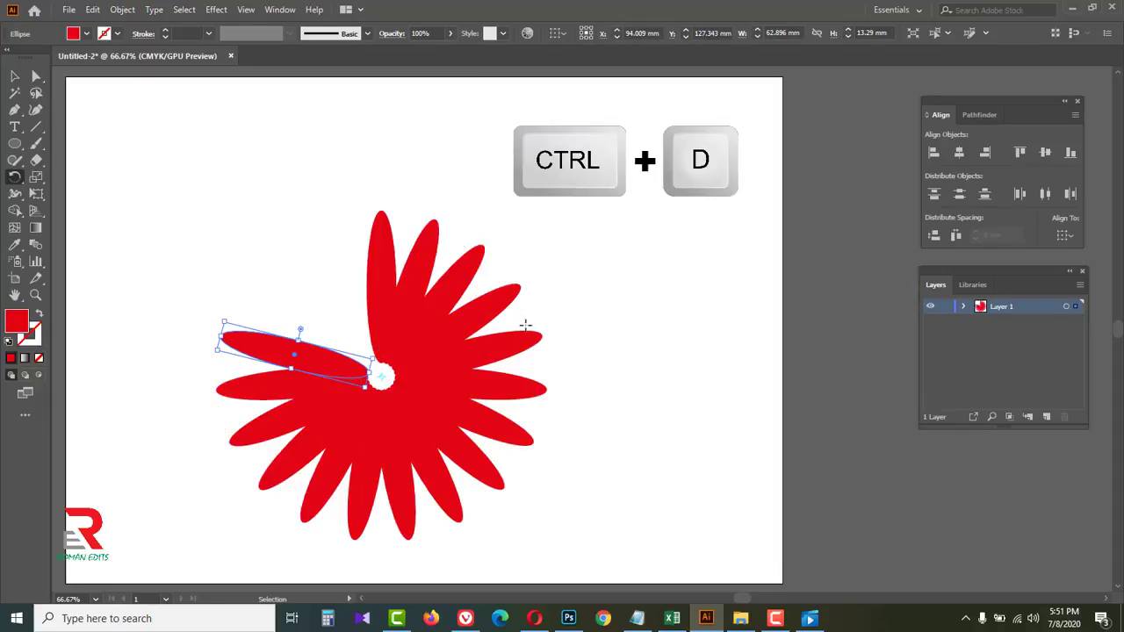
key("ctrl+d")
key("ctrl+d")
key("ctrl+d")
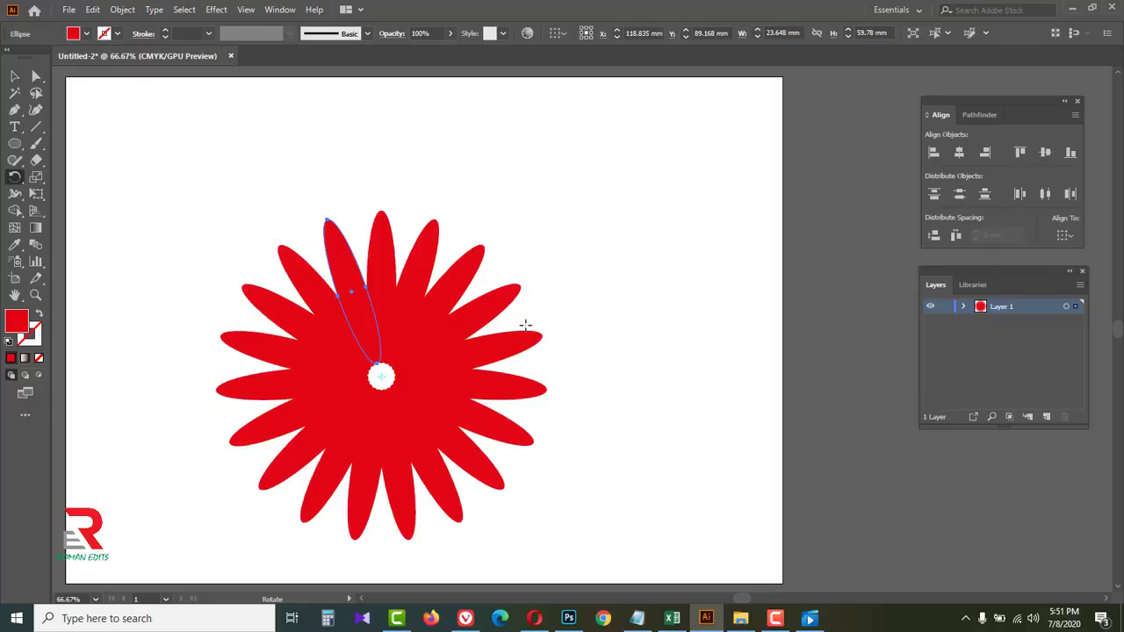
- Select all the petals, activate the Shape Builder tool, and set its fill colour to orange
left_click(14, 77)
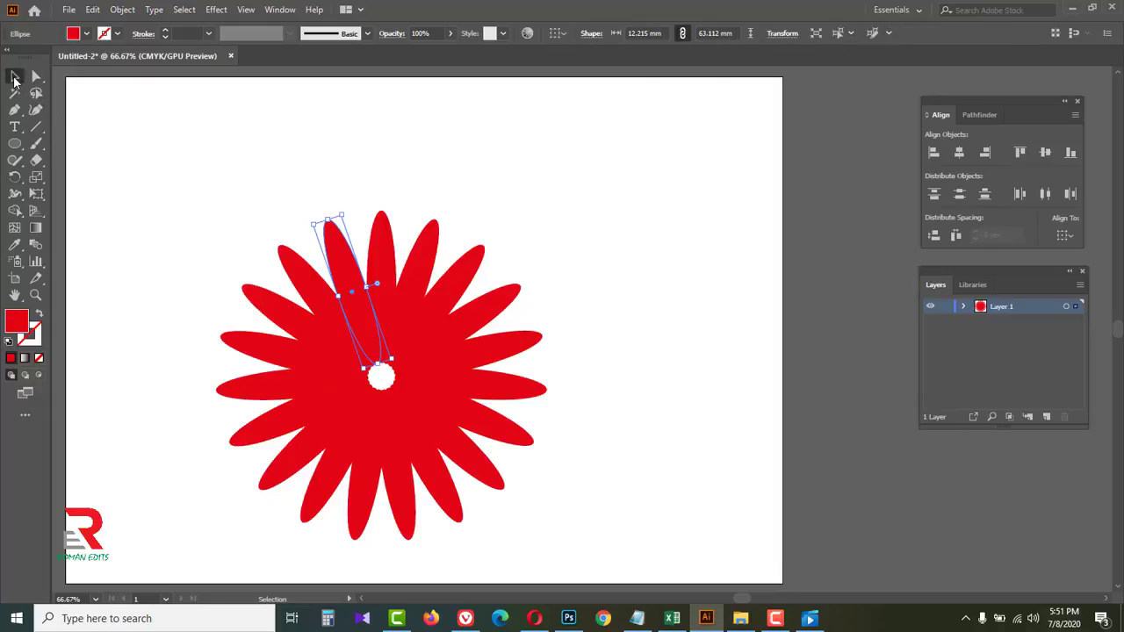
left_click_drag(144, 161, 609, 512)
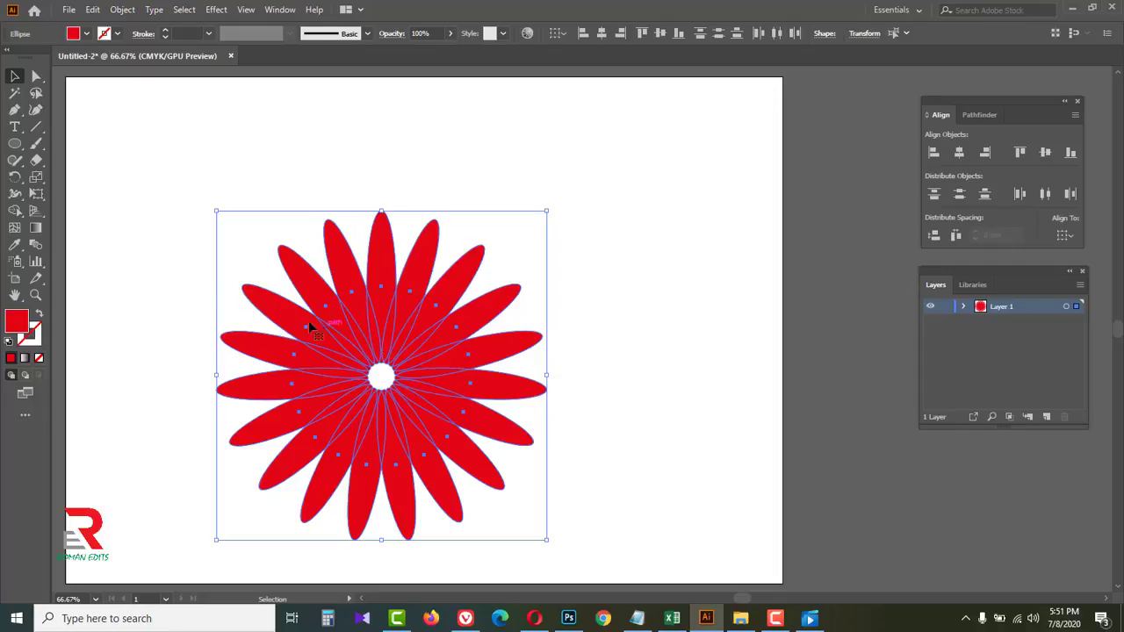
left_click(16, 214)
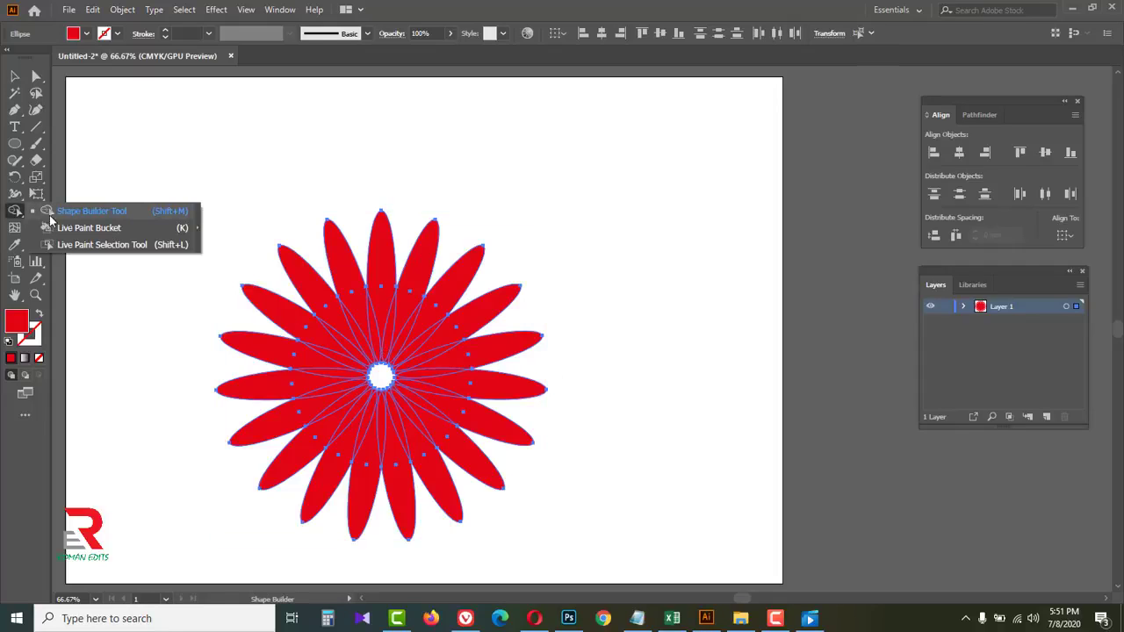
left_click(126, 219)
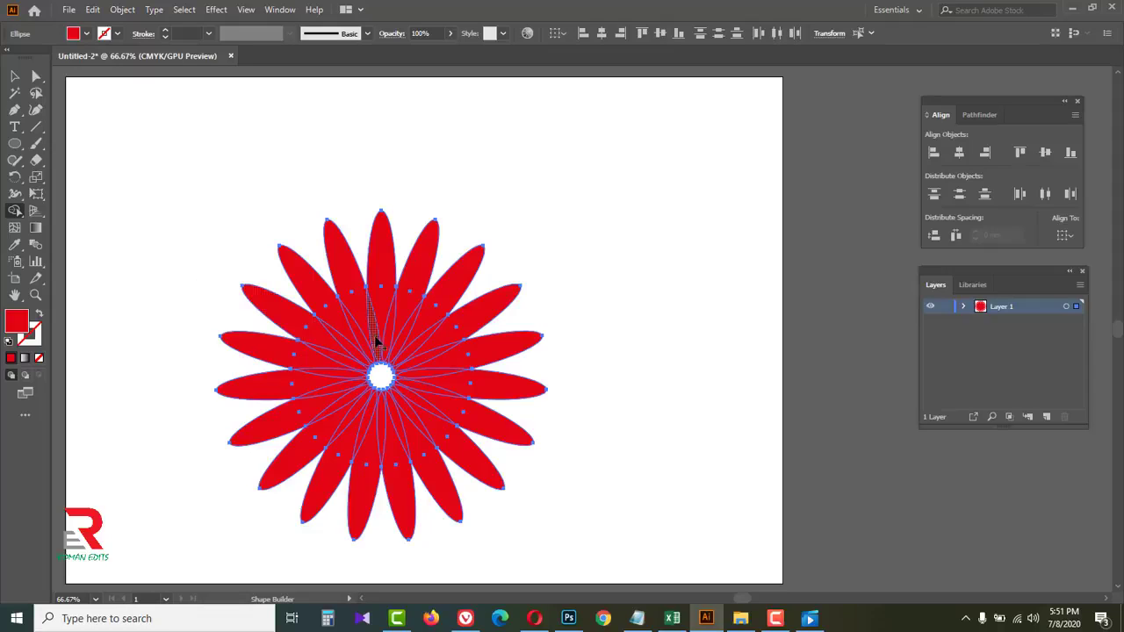
left_click(87, 35)
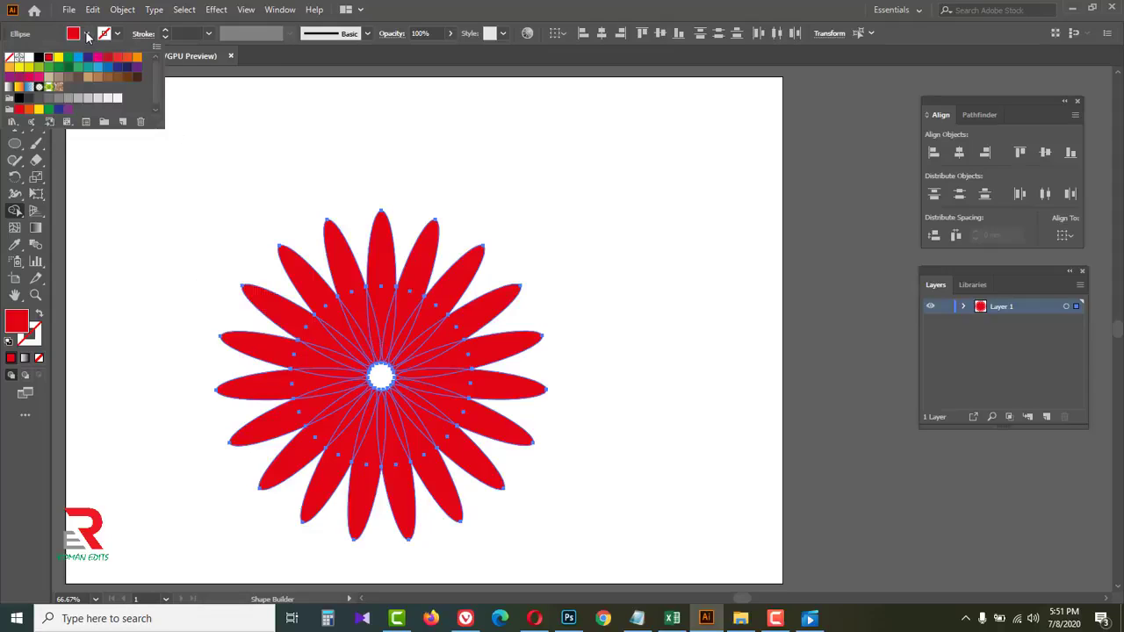
left_click(8, 70)
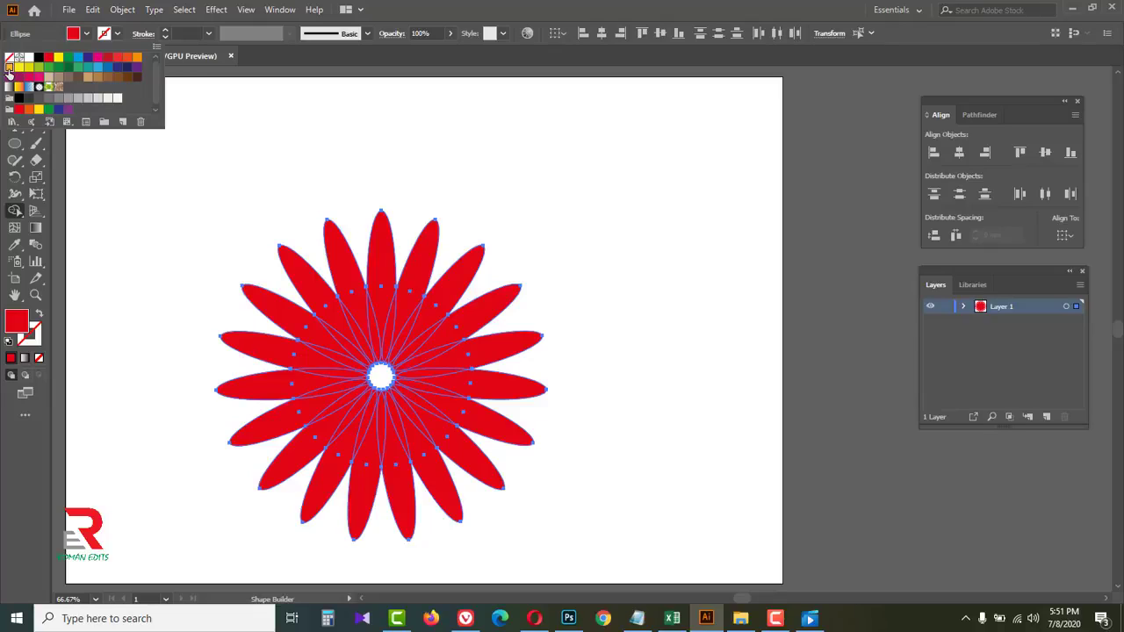
left_click(520, 7)
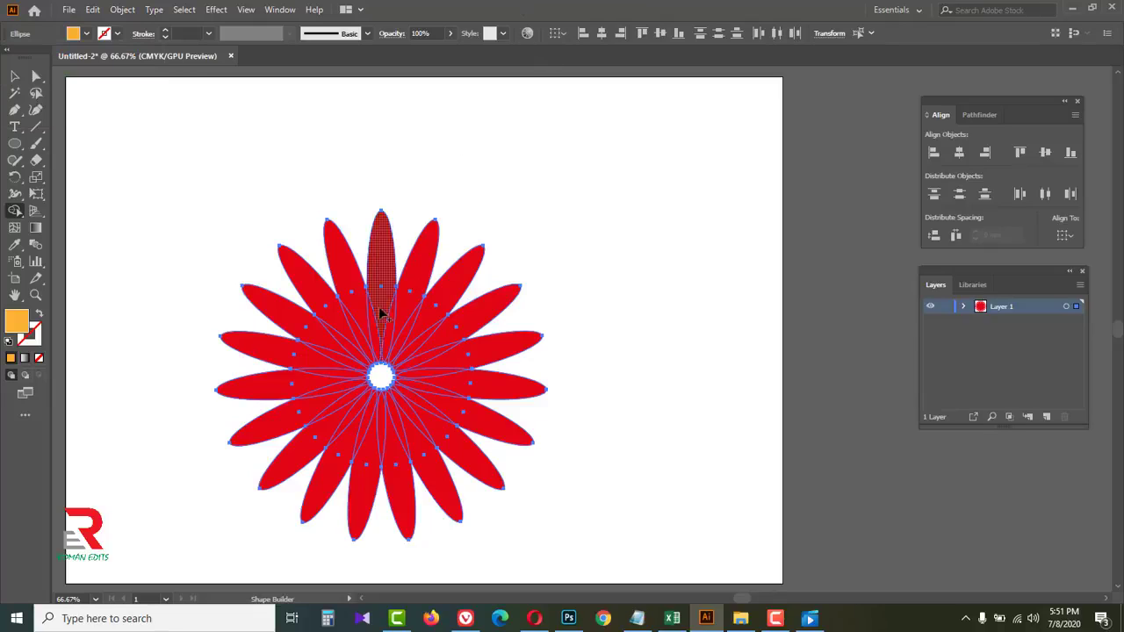
- Colour the slim overlapping sections around the flower's centre orange with the Shape Builder tool, and deselect the flower
left_click(356, 337)
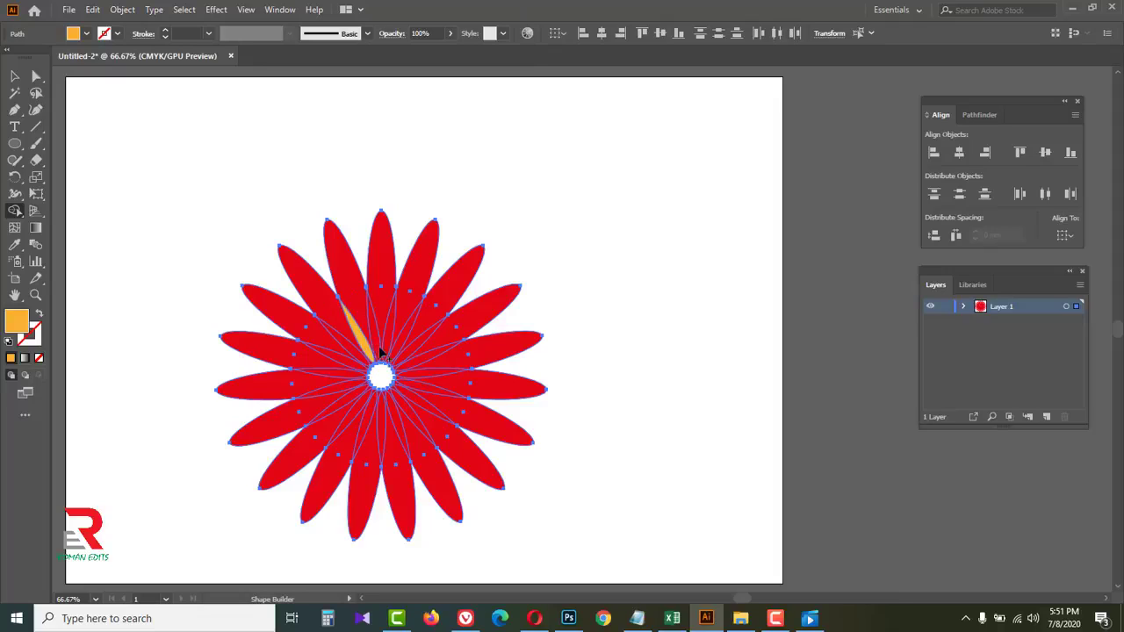
left_click(391, 344)
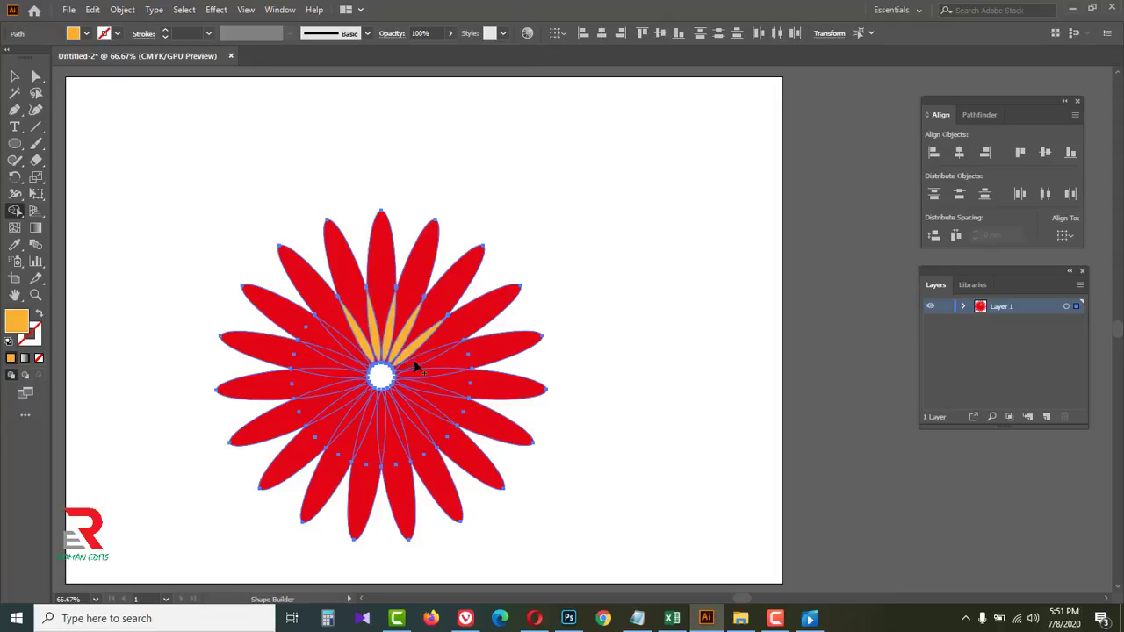
left_click(419, 367)
left_click(430, 383)
left_click(416, 410)
left_click(406, 426)
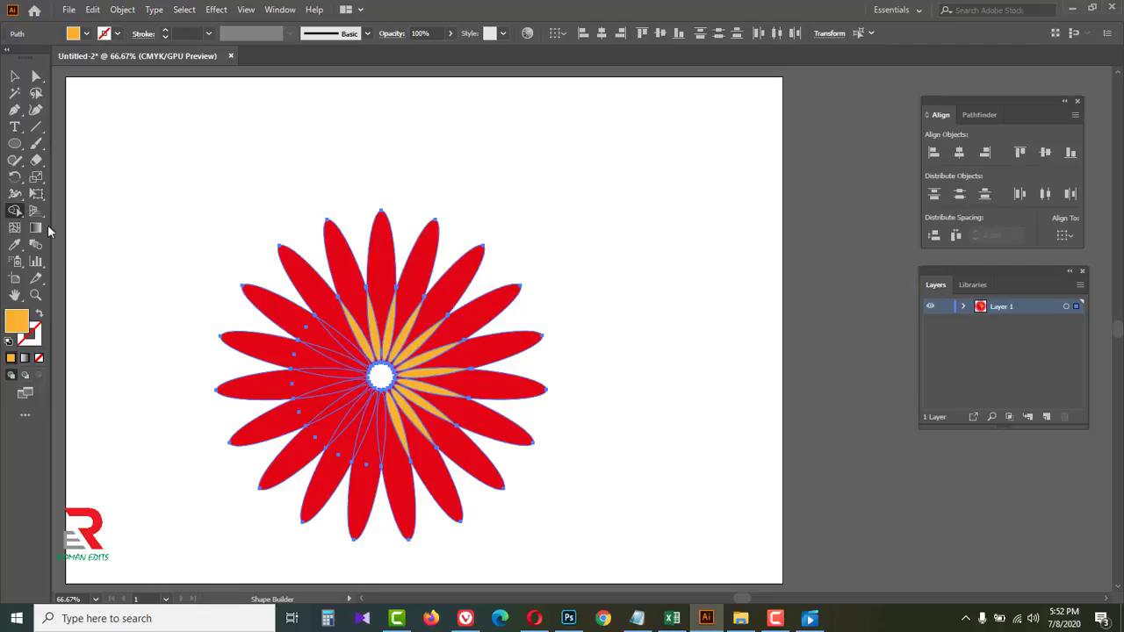
left_click(378, 419)
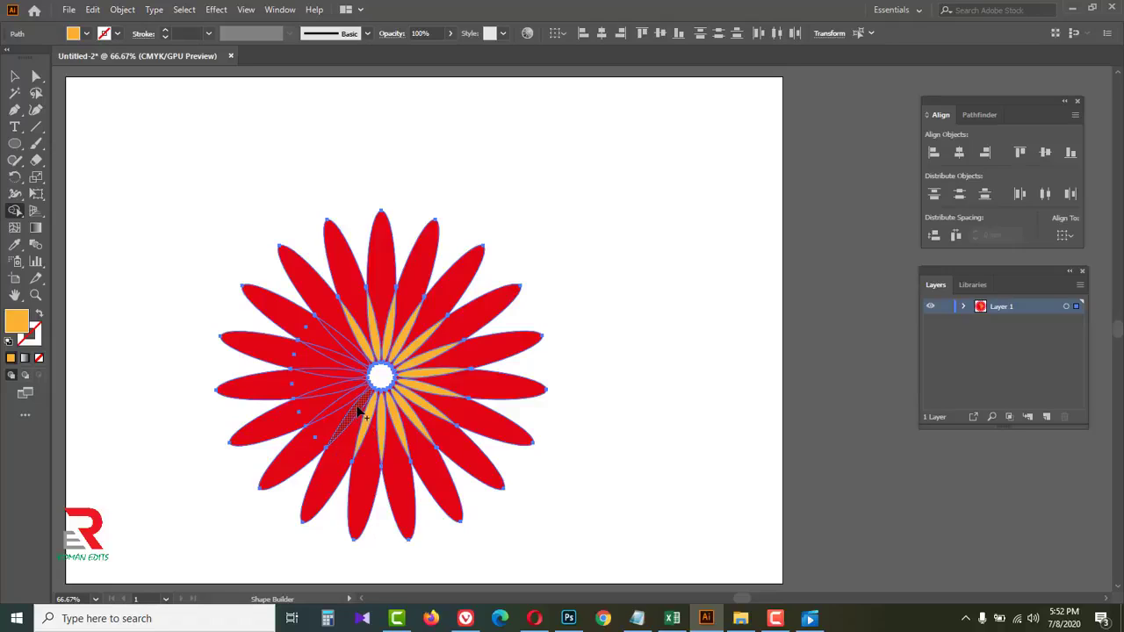
left_click(354, 409)
left_click(345, 397)
left_click(341, 381)
left_click(341, 364)
left_click(349, 349)
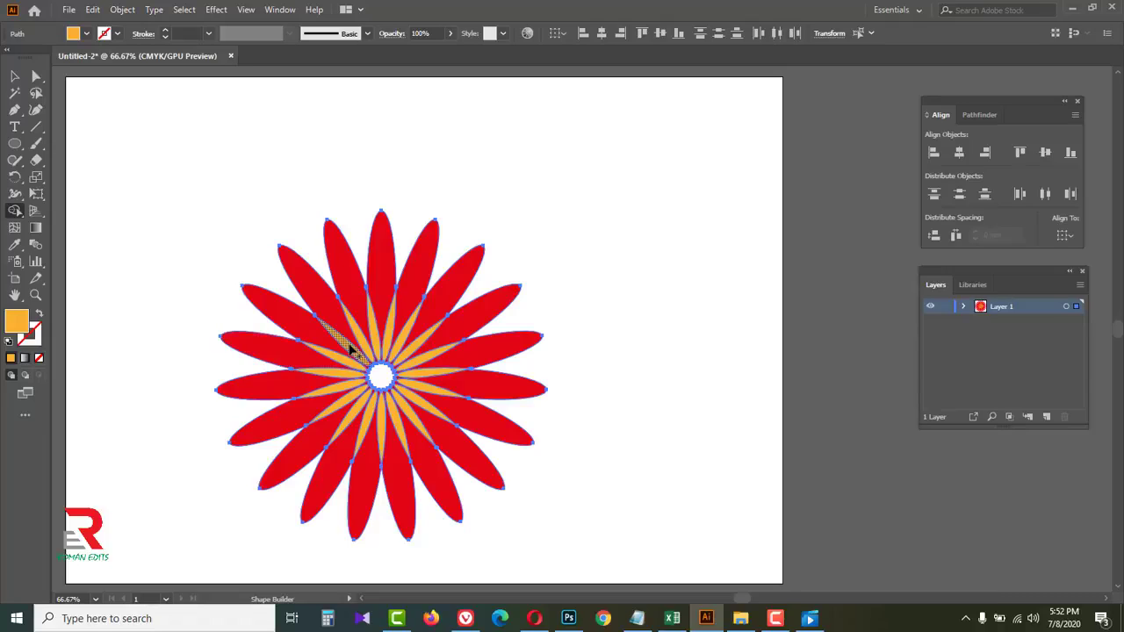
key("v")
left_click(614, 283)
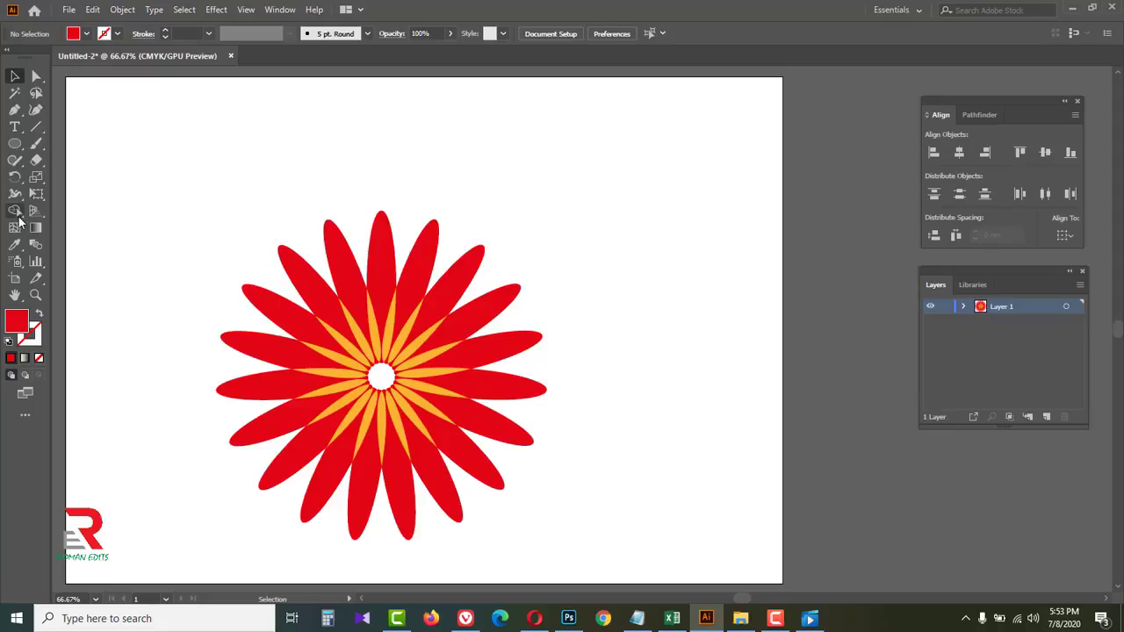
left_click_drag(15, 212, 64, 217)
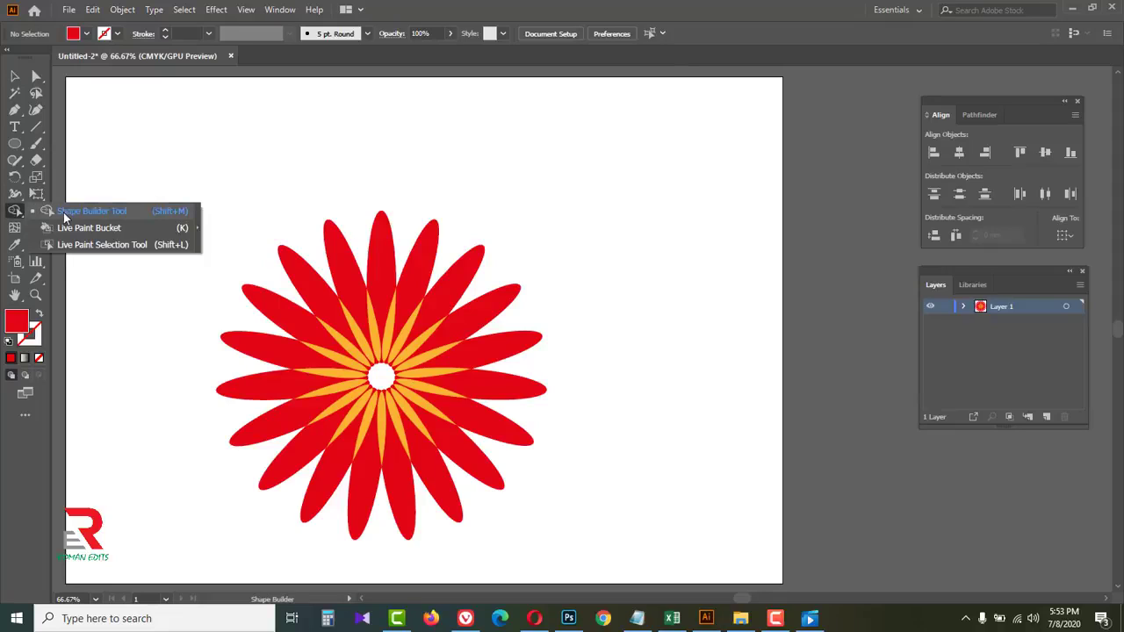
left_click(115, 217)
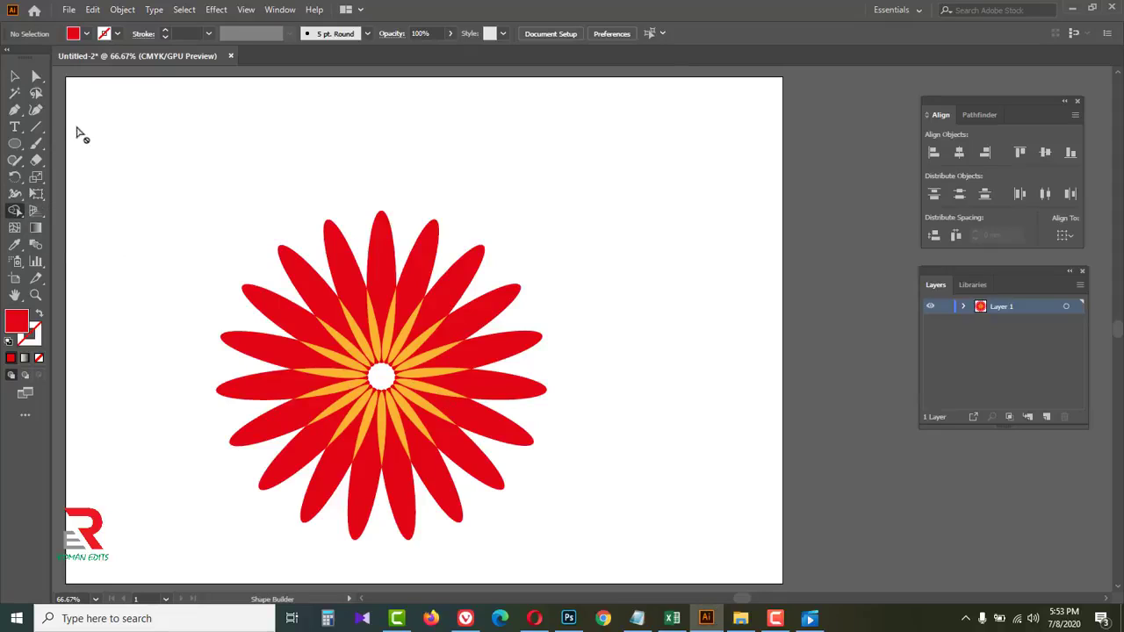
key("v")
- Scale the whole flower down to about two-thirds of its size, place it in the artboard's upper-right corner, and deselect it
left_click_drag(128, 163, 554, 545)
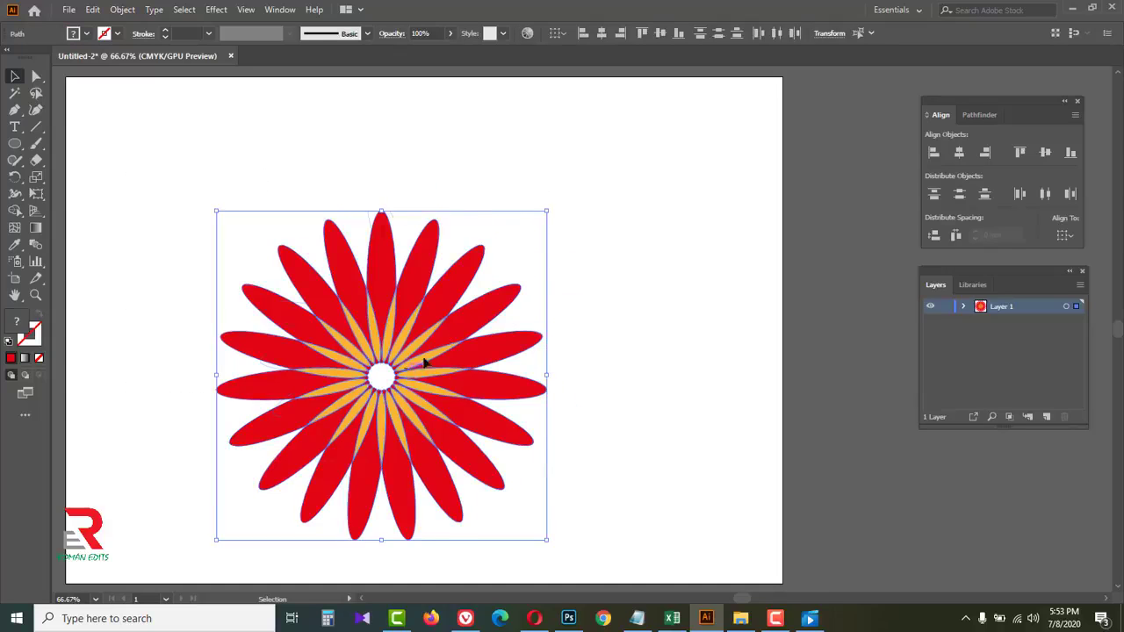
left_click_drag(424, 361, 628, 232)
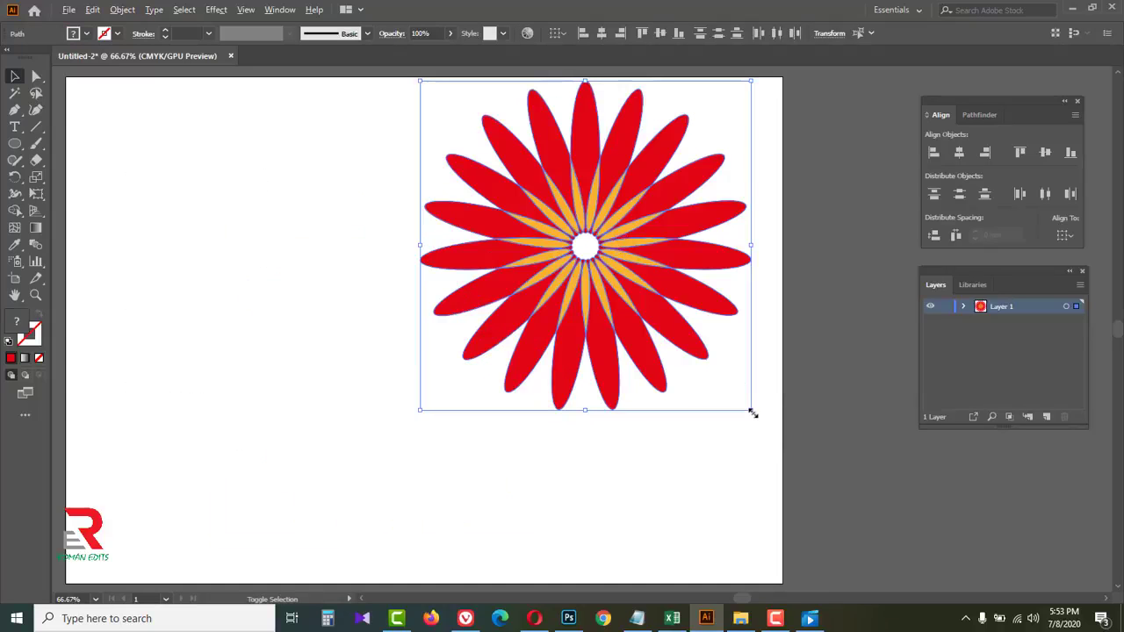
left_click_drag(752, 413, 684, 313)
left_click_drag(583, 246, 676, 195)
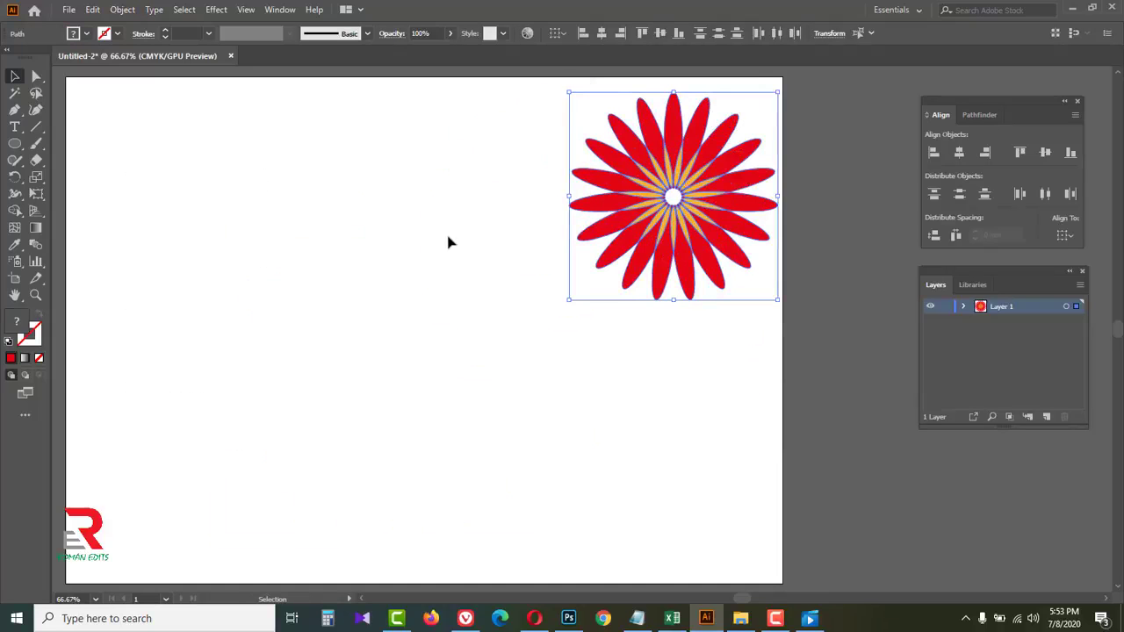
left_click(448, 242)
- Switch from the Shape Builder tool to the Live Paint Bucket tool
key("shift+m")
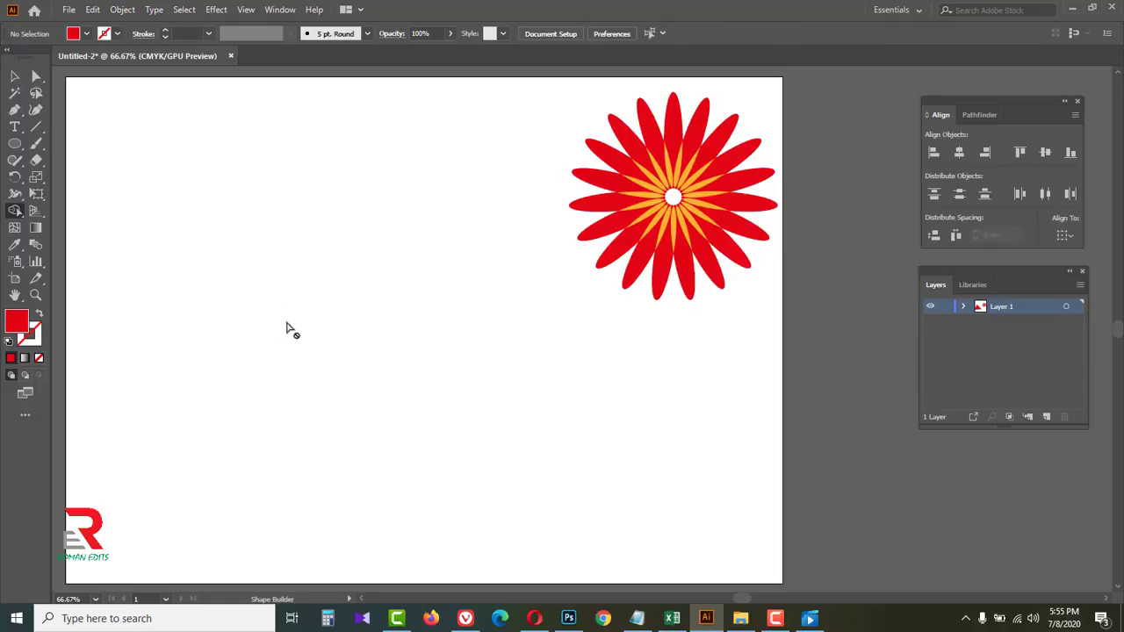
left_click(17, 215)
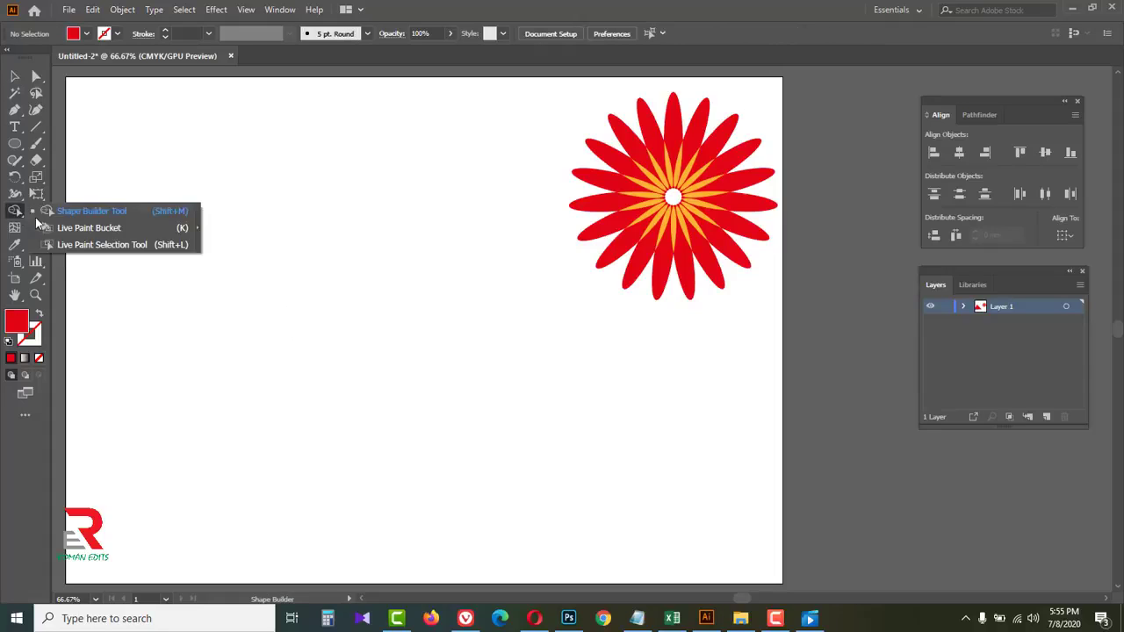
left_click(106, 229)
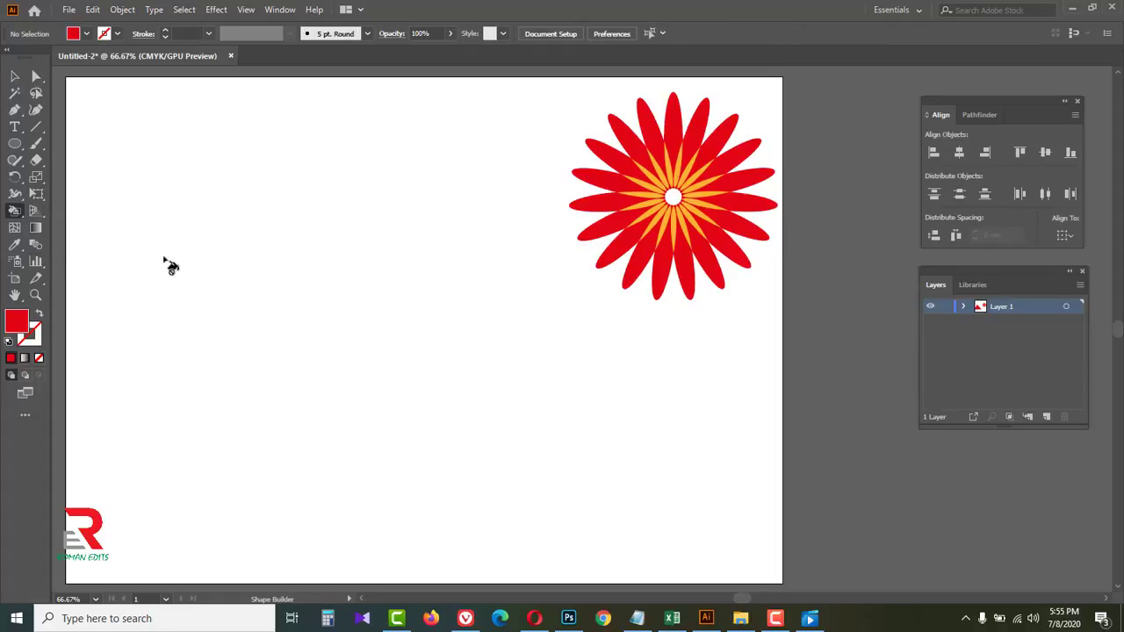
- Draw an open freeform path with no fill using the Pen tool, crossing itself many times, about 173 by 165 mm, beside the flower
left_click(15, 110)
left_click(70, 112)
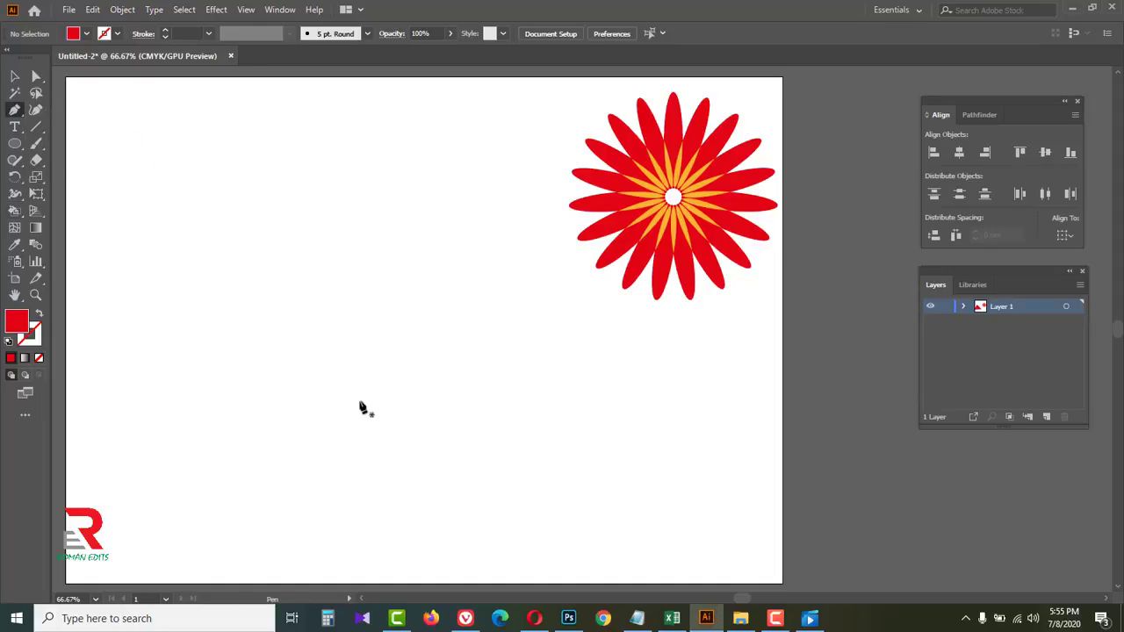
left_click(86, 35)
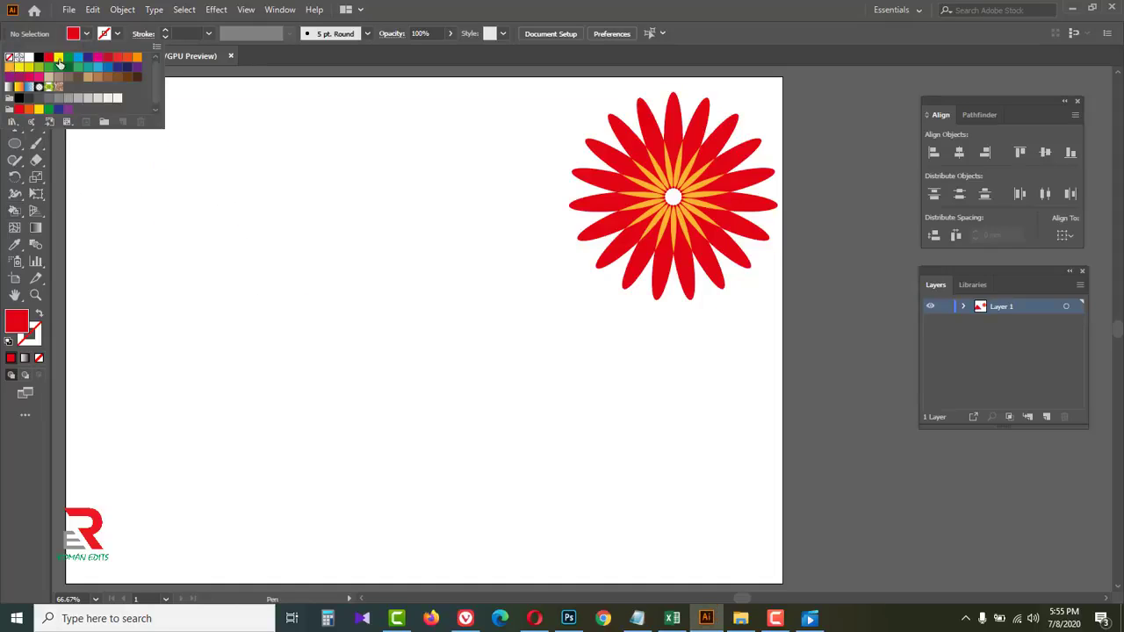
left_click(10, 58)
left_click(128, 188)
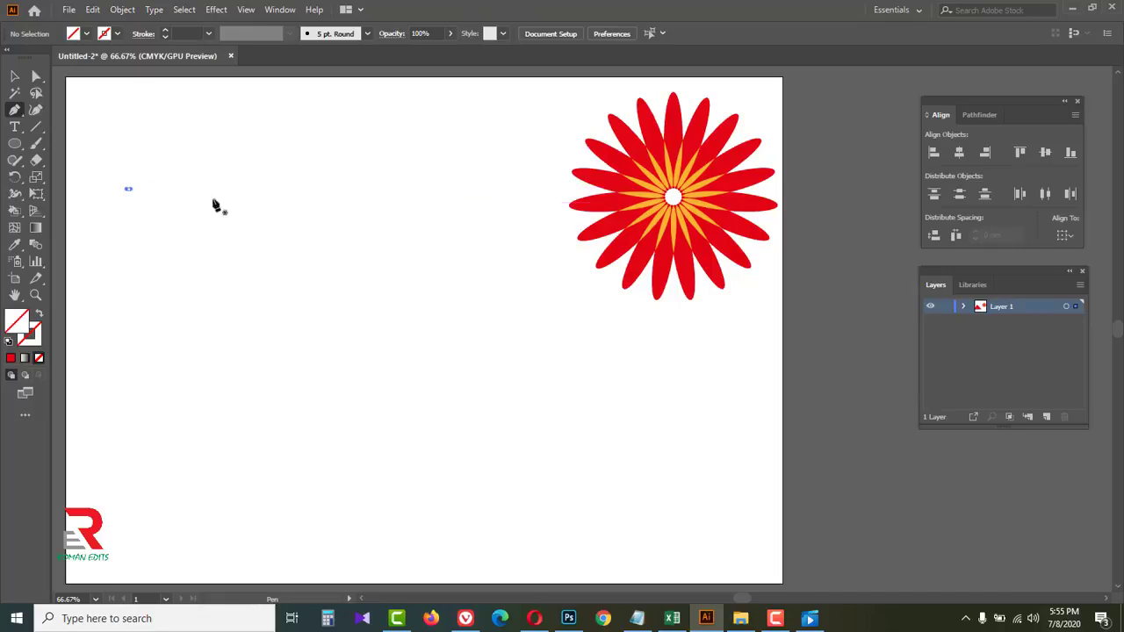
left_click_drag(289, 211, 314, 222)
left_click_drag(501, 354, 510, 369)
left_click(211, 415)
left_click(96, 316)
left_click_drag(97, 316, 152, 304)
left_click_drag(437, 187, 466, 179)
left_click(298, 318)
left_click_drag(382, 462, 376, 463)
left_click_drag(270, 522, 256, 467)
left_click_drag(219, 309, 215, 278)
left_click_drag(290, 168, 348, 229)
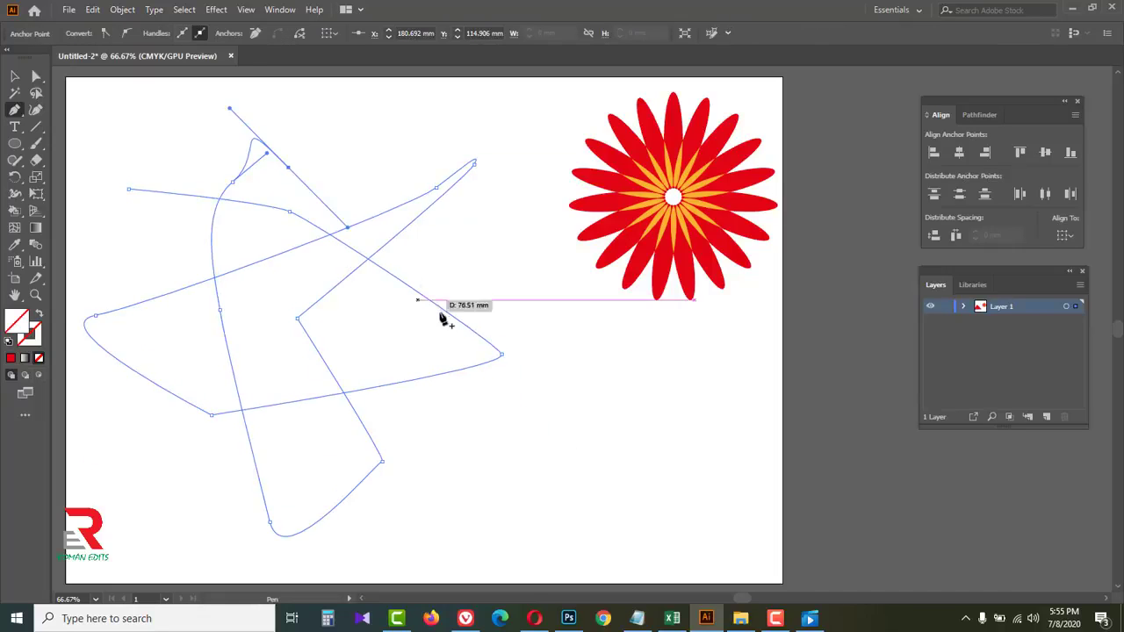
left_click_drag(459, 366, 477, 416)
left_click_drag(485, 448, 469, 448)
left_click_drag(367, 321, 356, 324)
left_click(204, 348)
left_click_drag(139, 401, 136, 414)
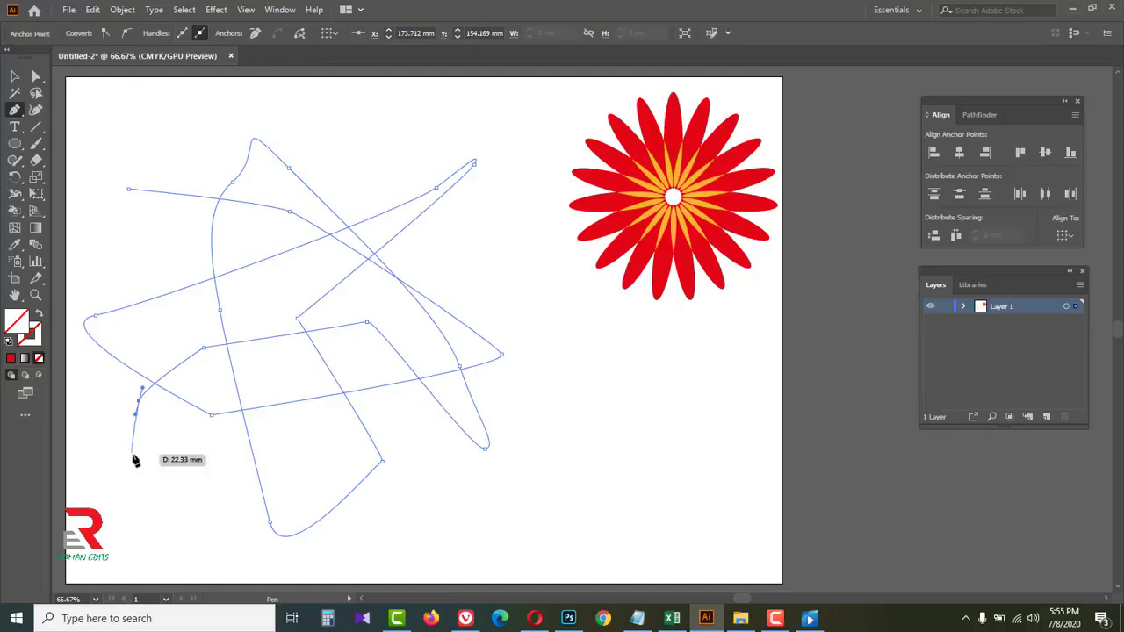
left_click(134, 454)
left_click_drag(198, 505, 194, 437)
left_click(149, 242)
left_click(337, 148)
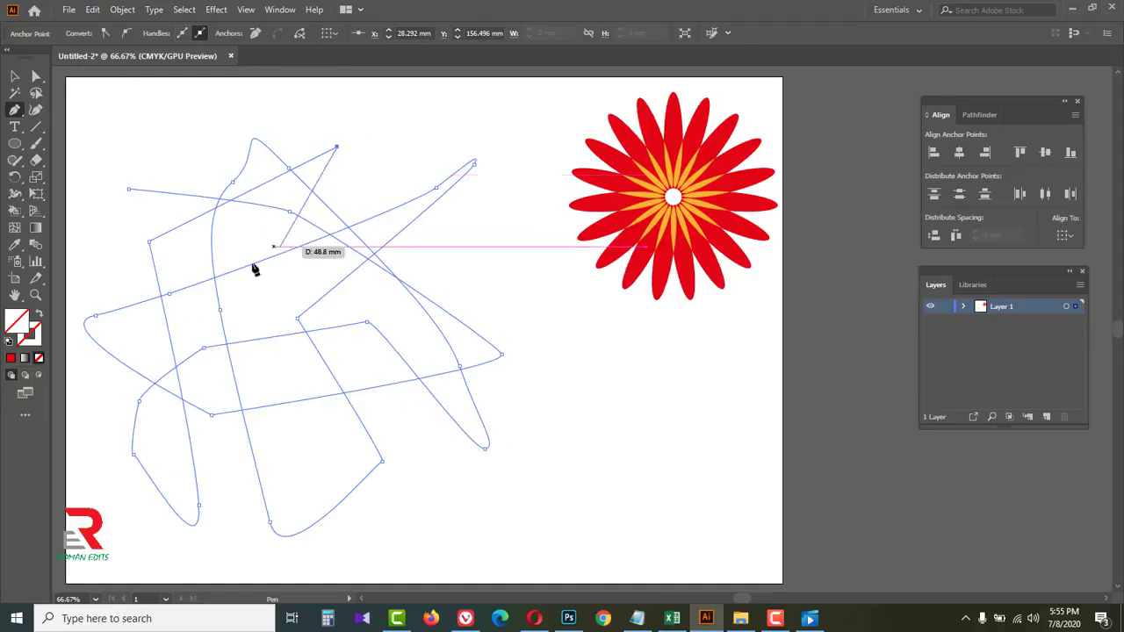
left_click_drag(251, 274, 255, 313)
left_click_drag(266, 394, 270, 391)
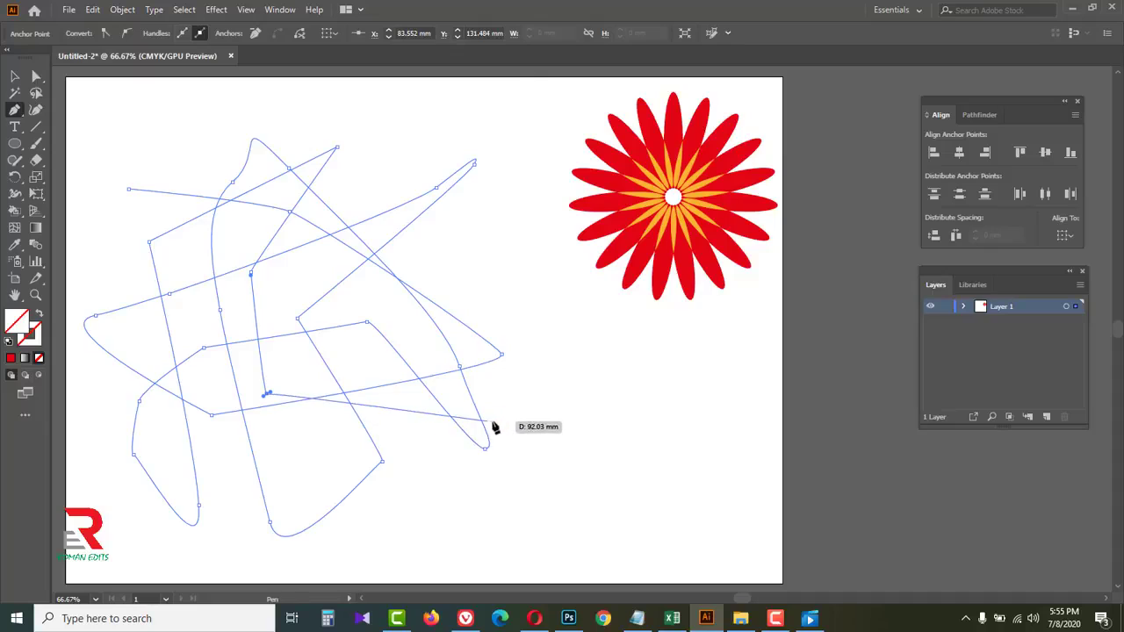
left_click_drag(501, 422, 501, 429)
left_click(14, 76)
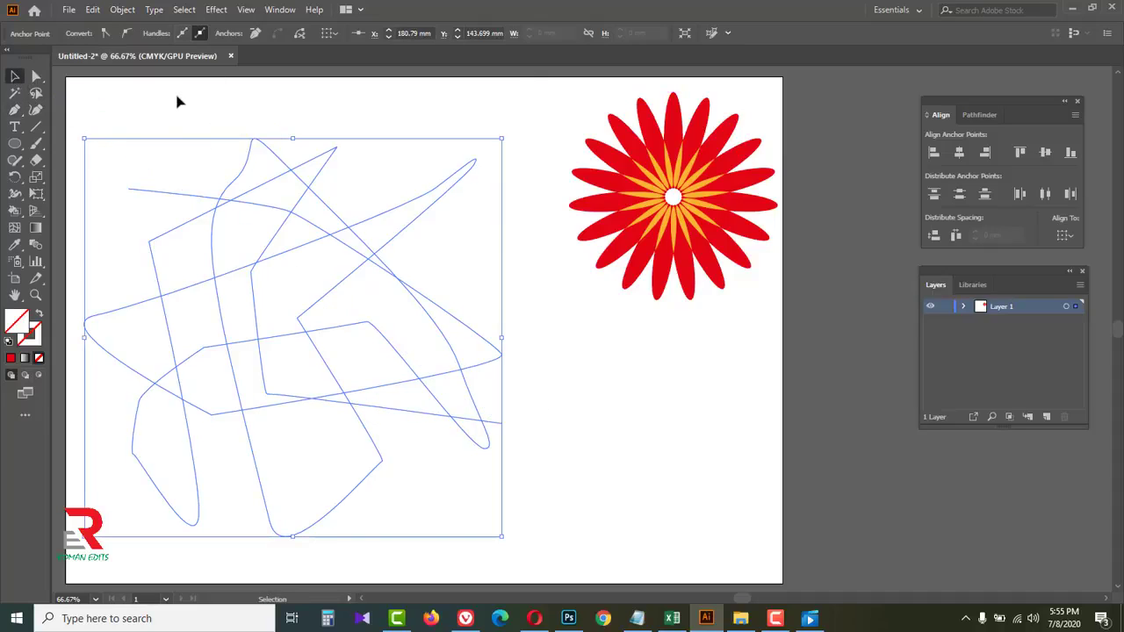
- Select the crossing path and give it a green stroke 4 pt thick
left_click_drag(170, 106, 297, 215)
left_click(86, 34)
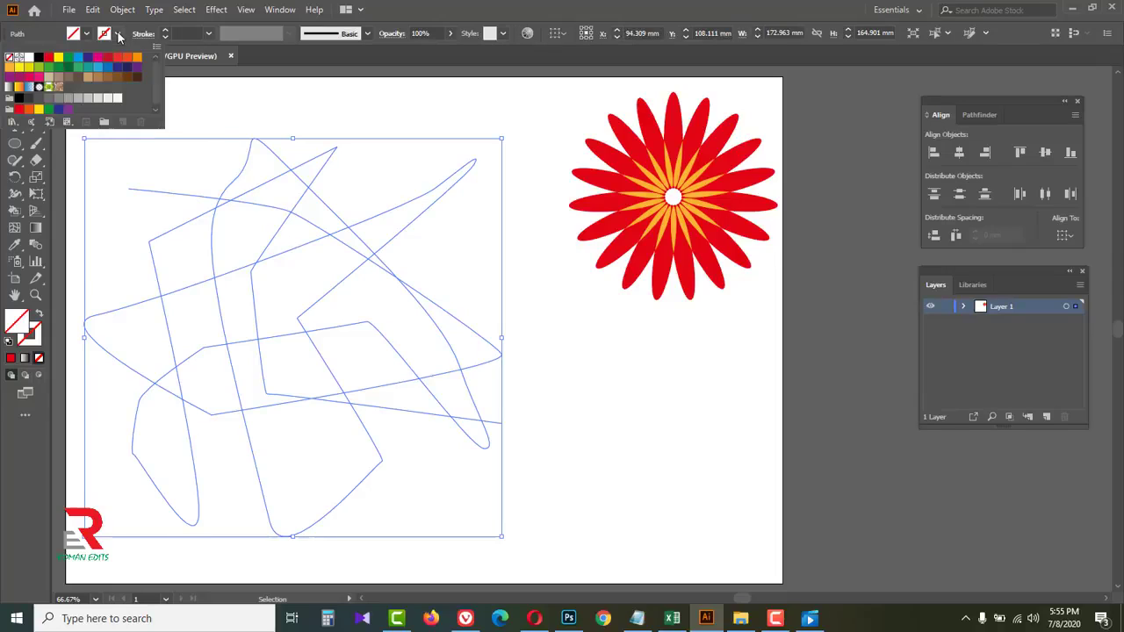
left_click(68, 57)
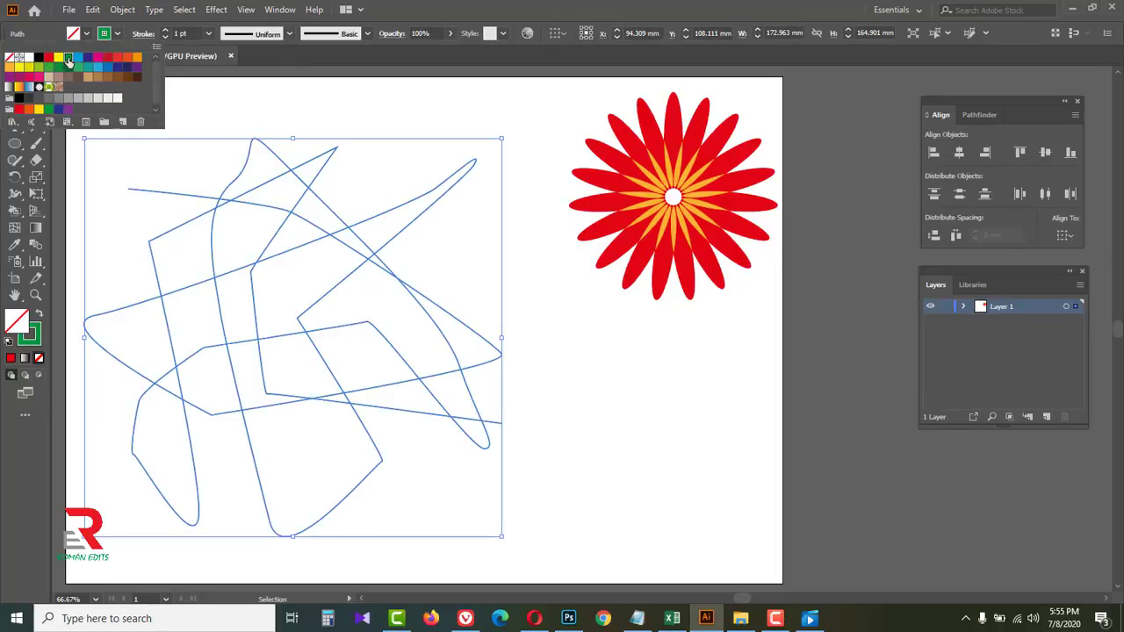
left_click(165, 31)
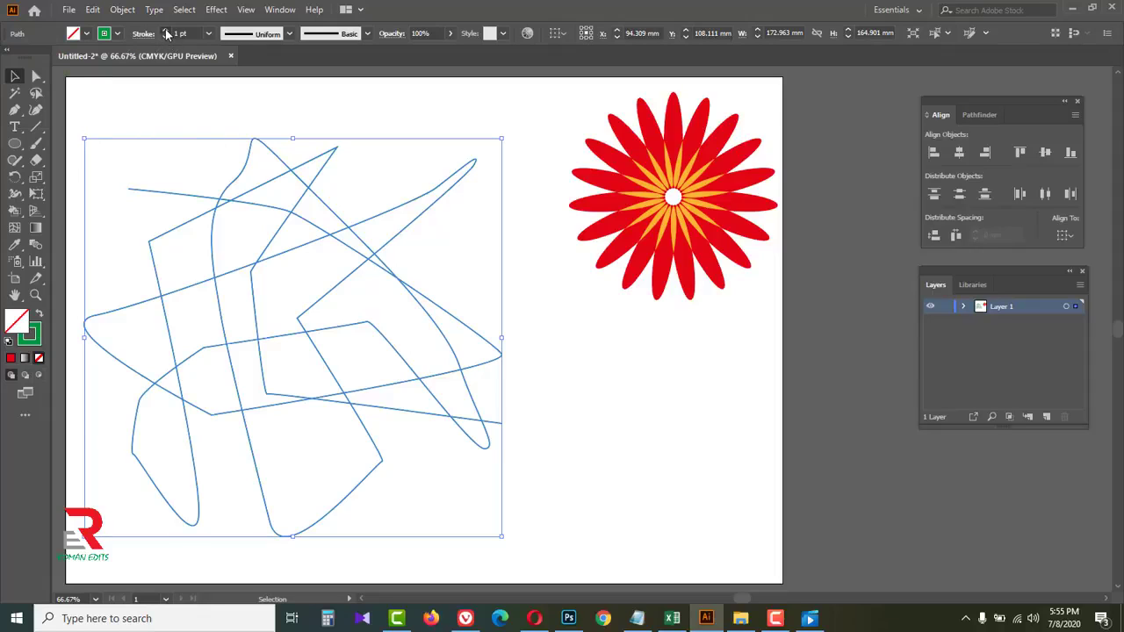
left_click(165, 32)
left_click(165, 31)
left_click(165, 32)
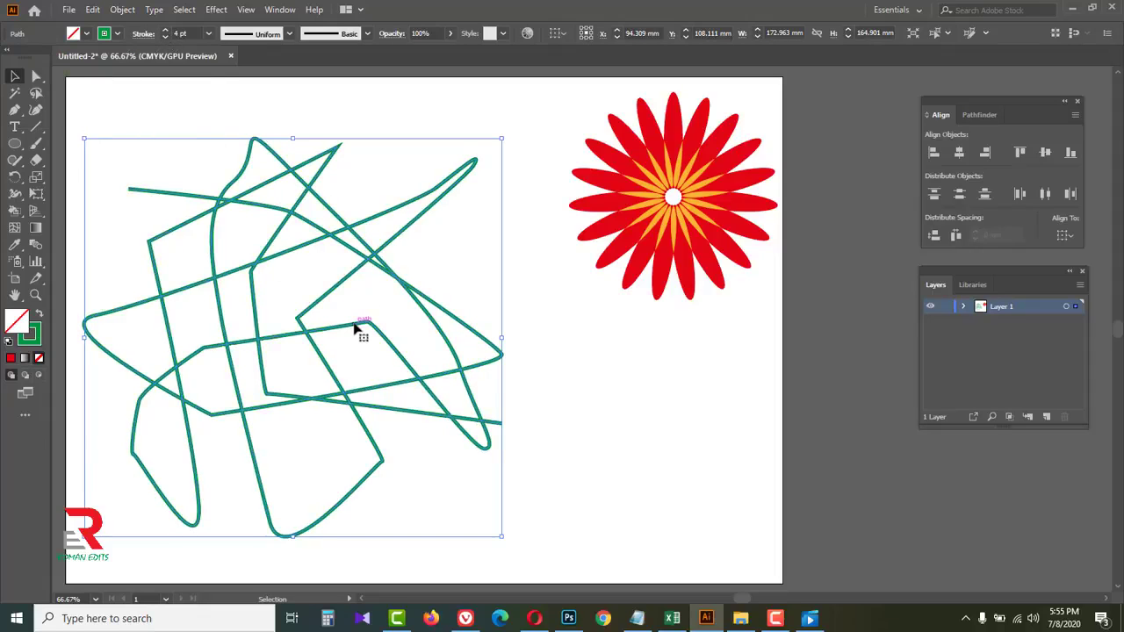
- Expand the green path with both Fill and Stroke included
left_click(122, 11)
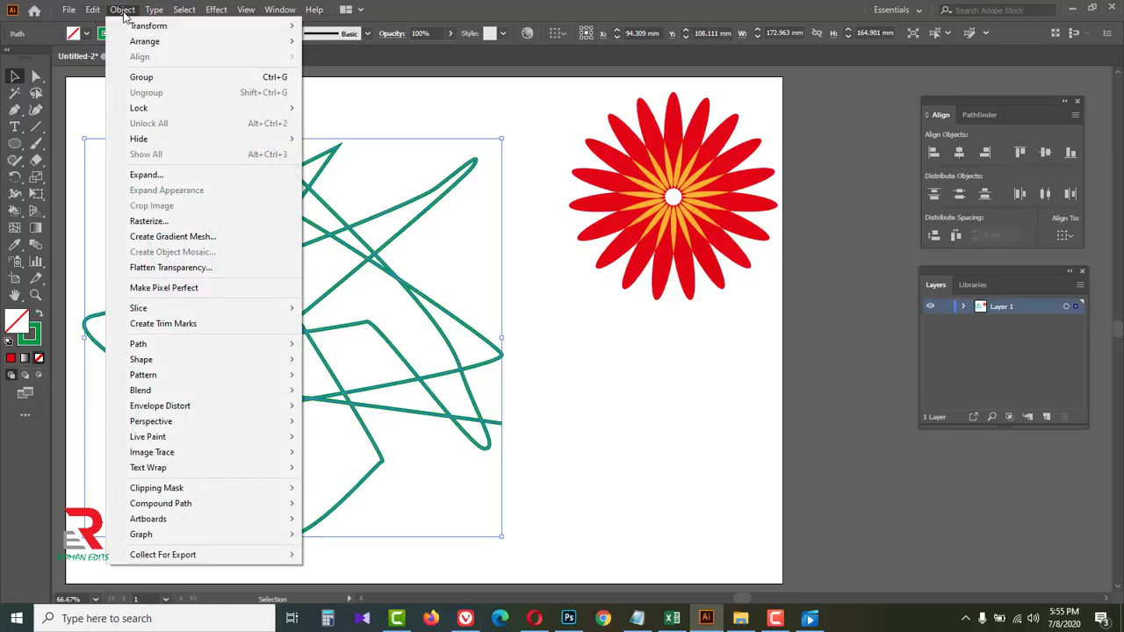
left_click(146, 175)
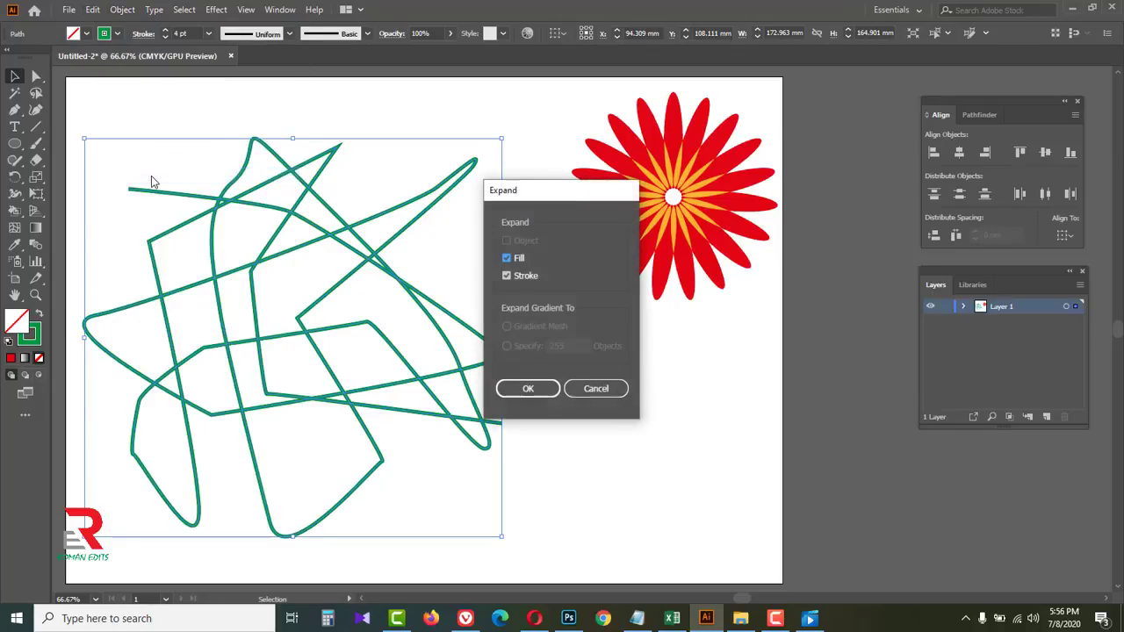
left_click(527, 393)
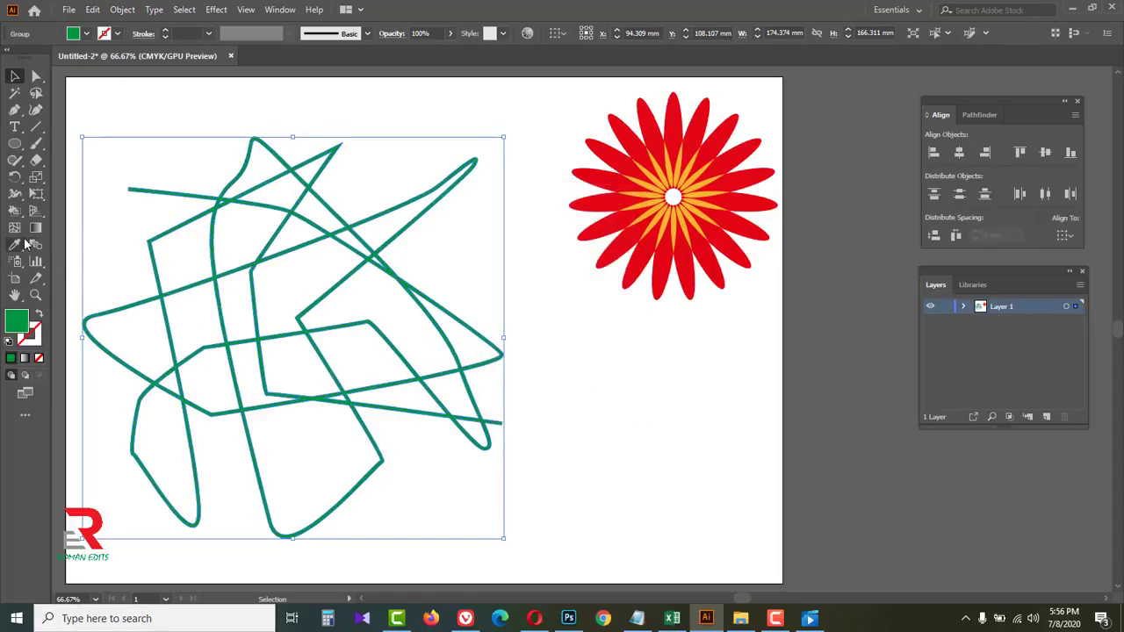
- Fill three enclosed regions in the middle and lower part of the line drawing yellow with the Live Paint Bucket tool
left_click_drag(14, 211, 105, 234)
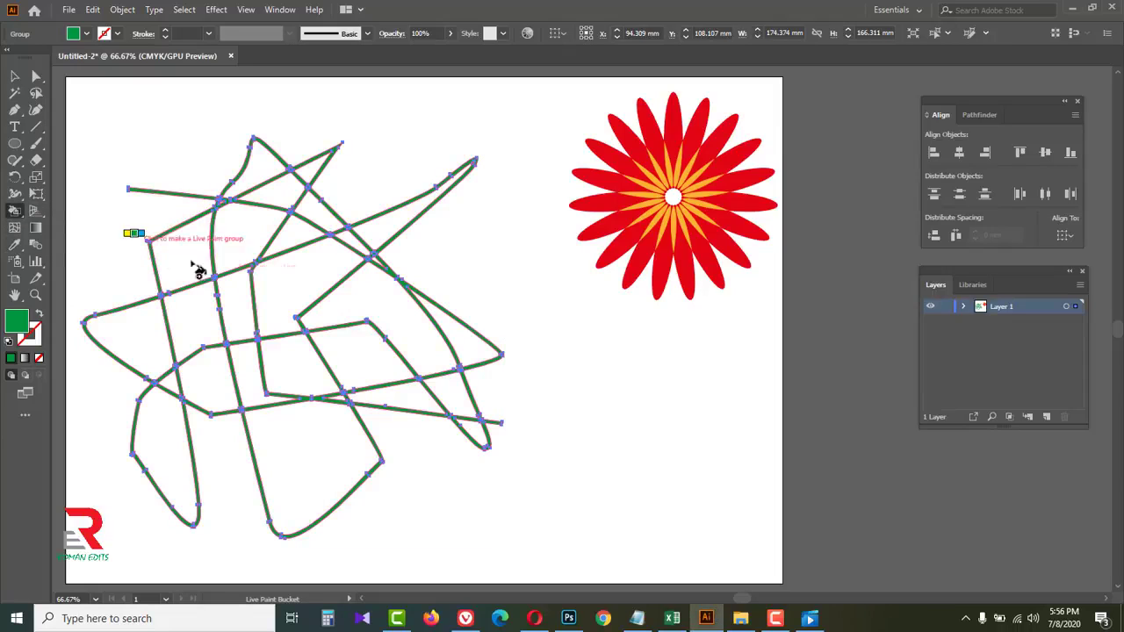
left_click(87, 36)
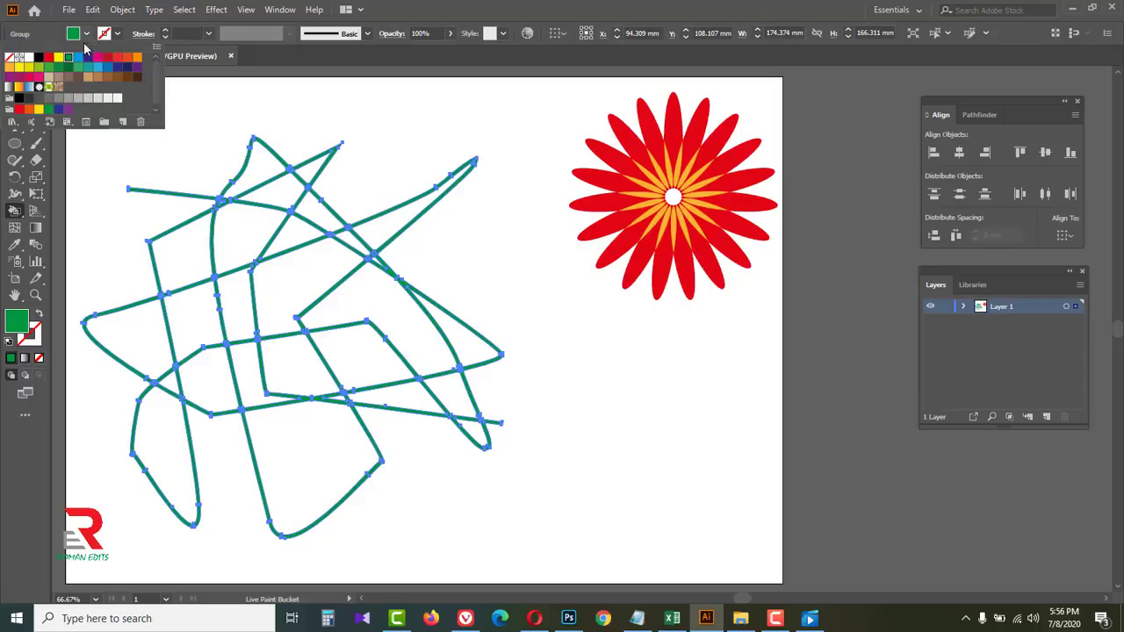
left_click(58, 59)
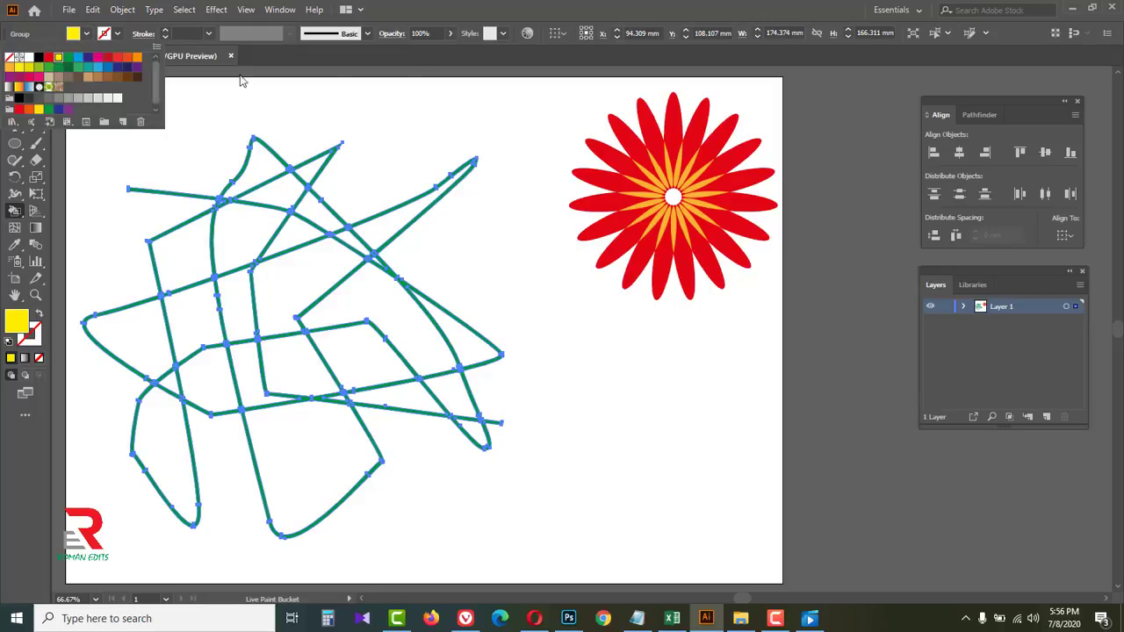
left_click(288, 299)
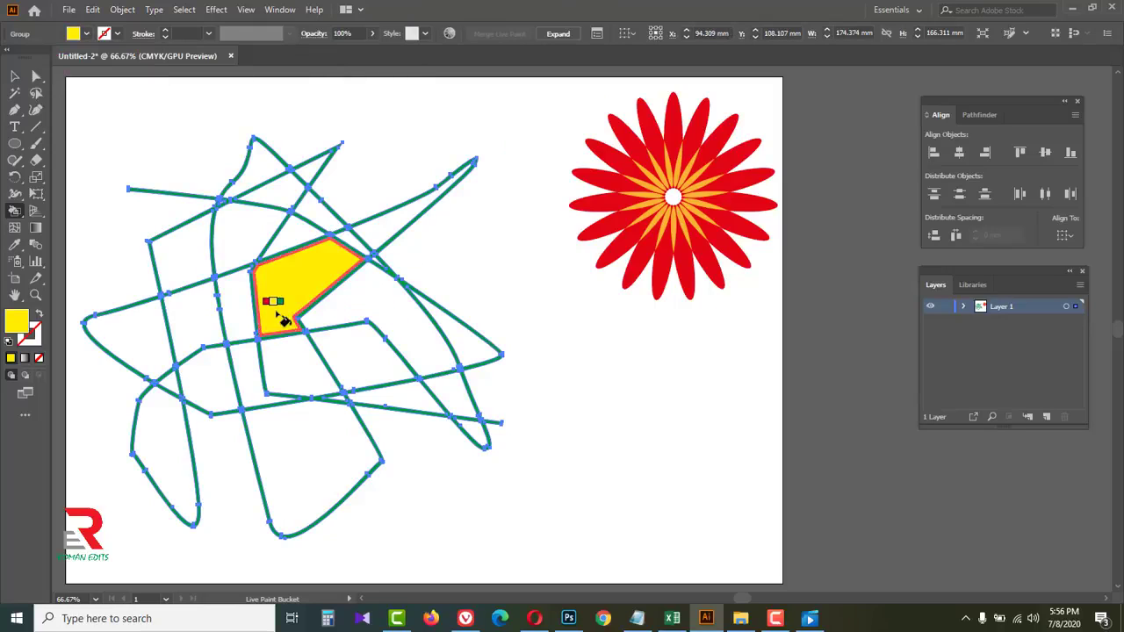
left_click(371, 374)
left_click(337, 509)
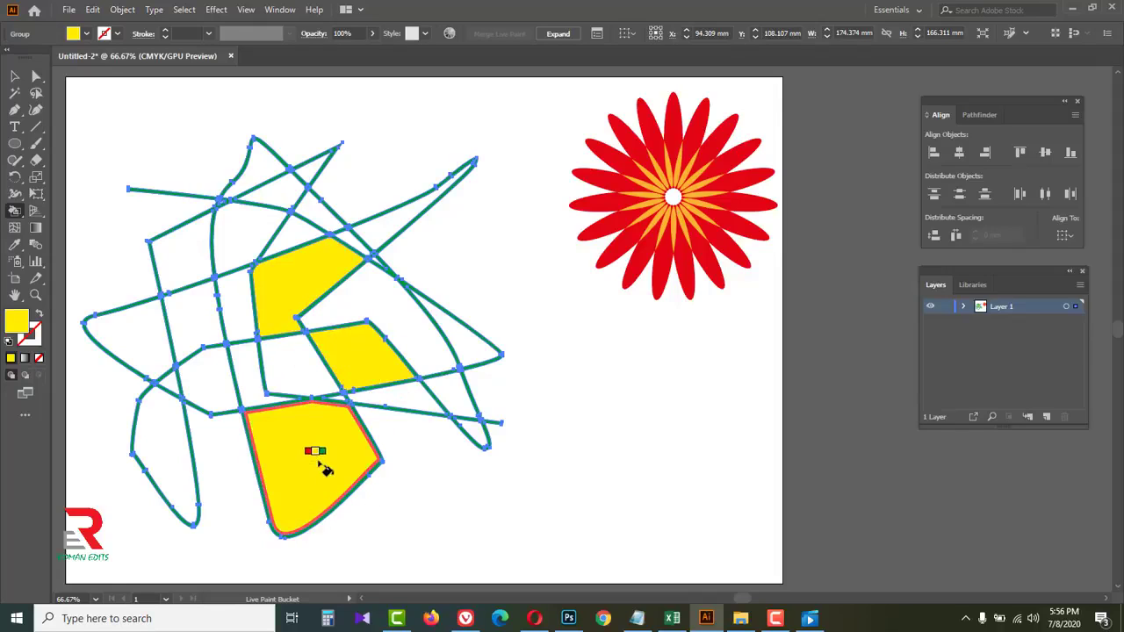
- Live-paint the region above the upper yellow one green, and two regions on the drawing's left side red
left_click(88, 35)
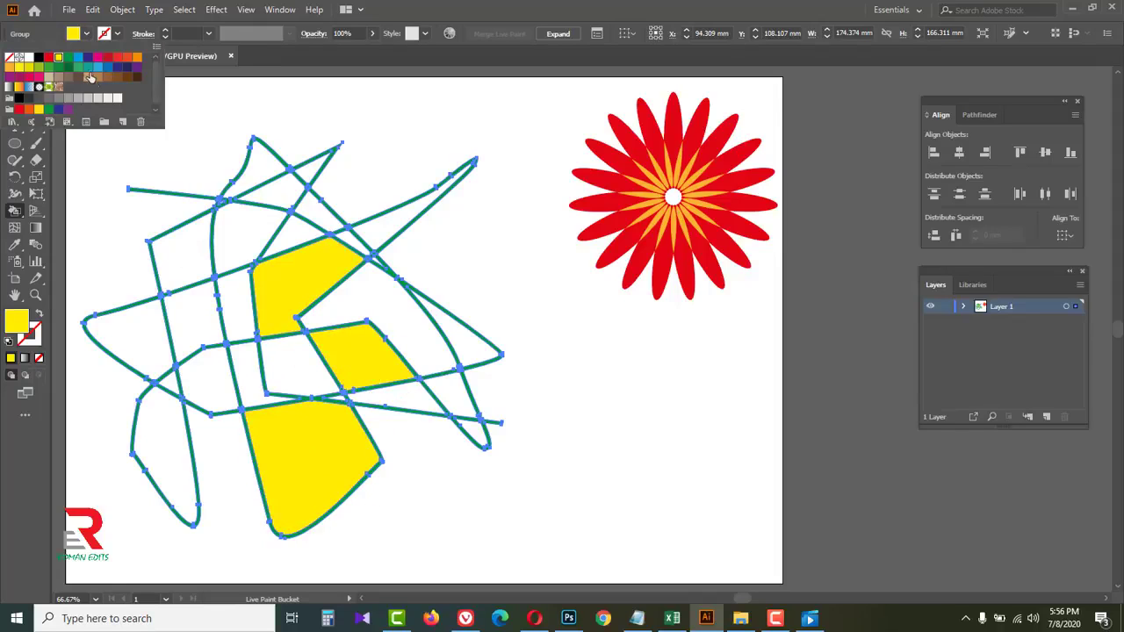
left_click(68, 58)
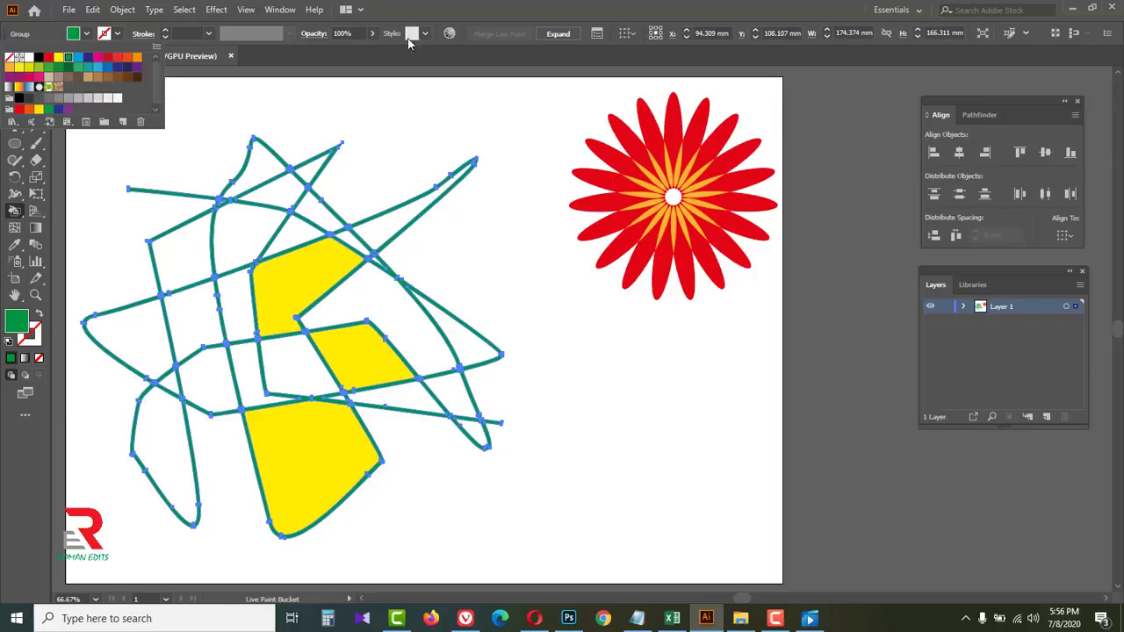
left_click(243, 248)
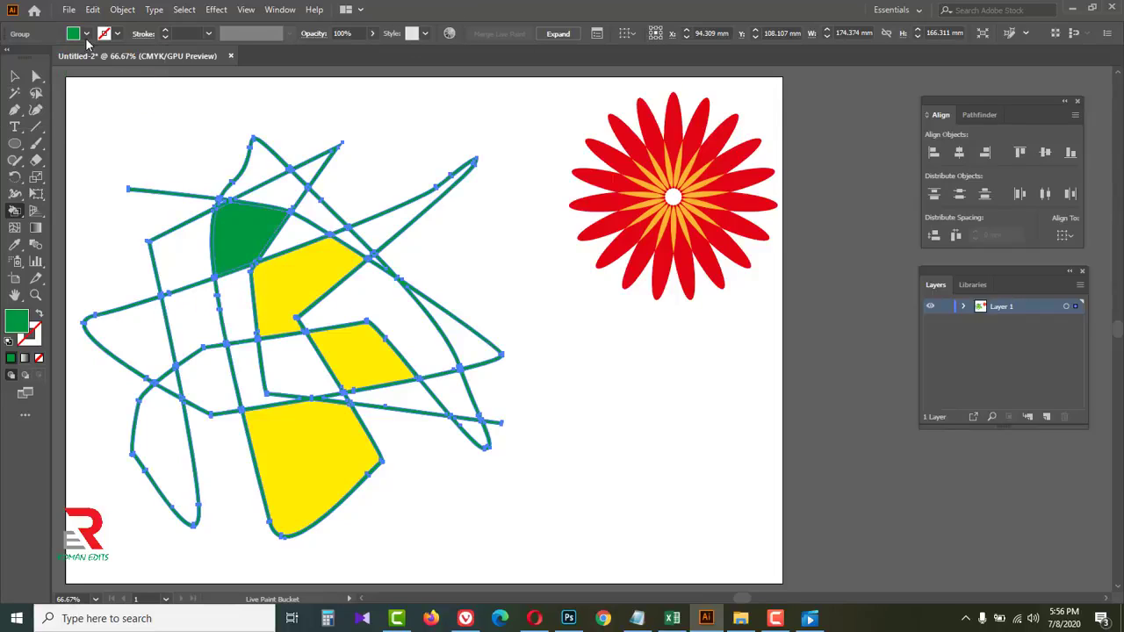
left_click(87, 35)
left_click(50, 58)
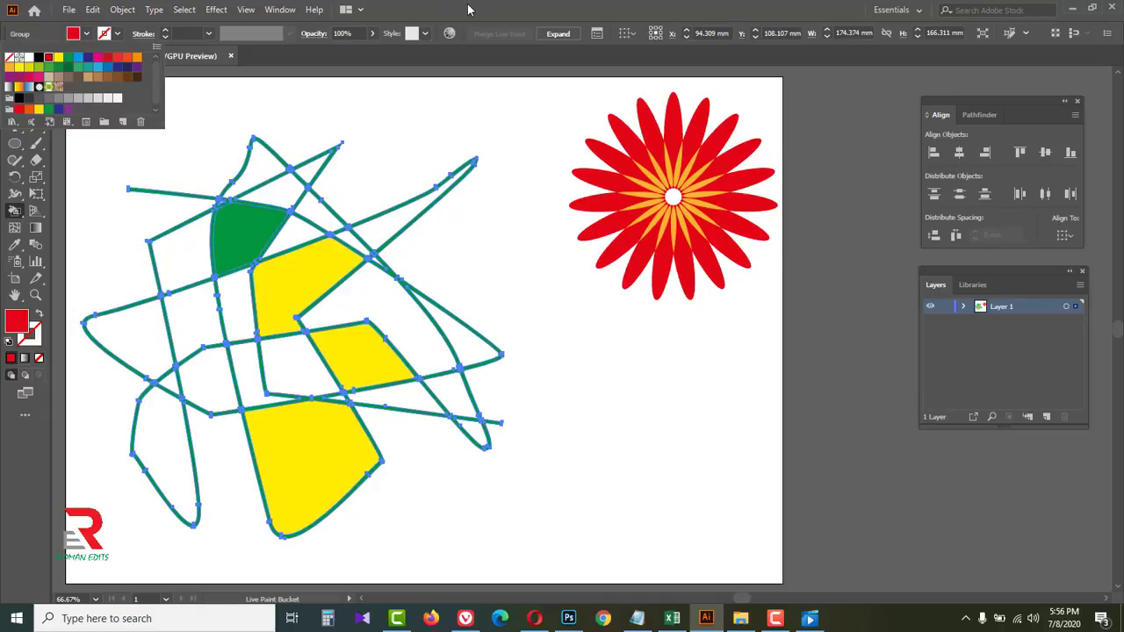
left_click(192, 320)
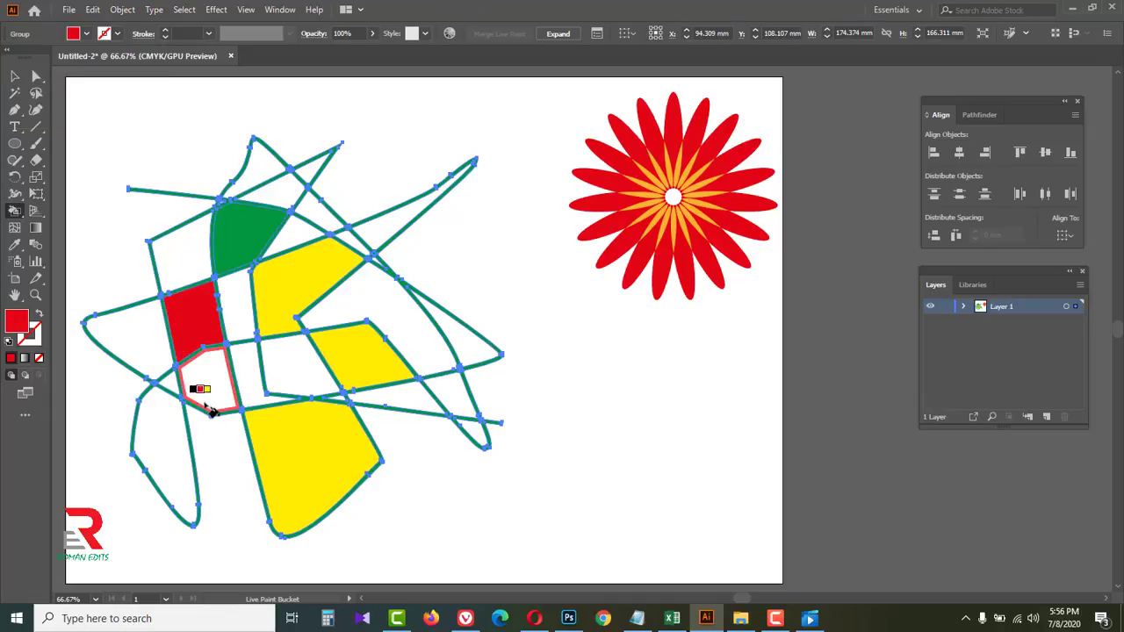
left_click(175, 457)
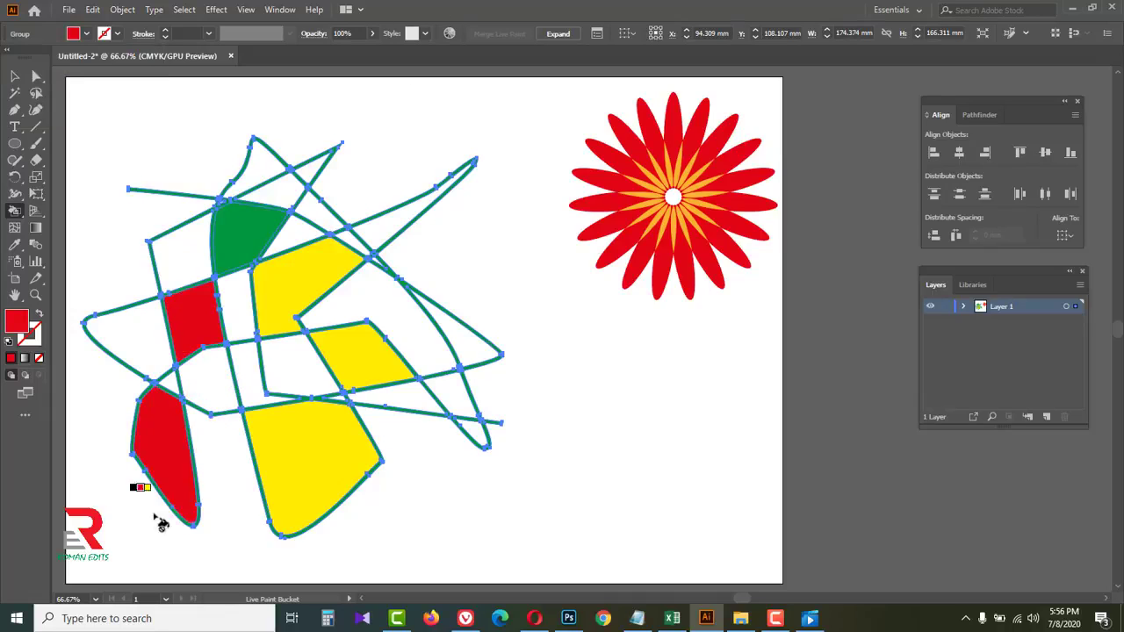
- Live-paint four regions blue: the large curved one beside the yellow areas, two near the drawing's top, and its far-left tip
left_click(87, 34)
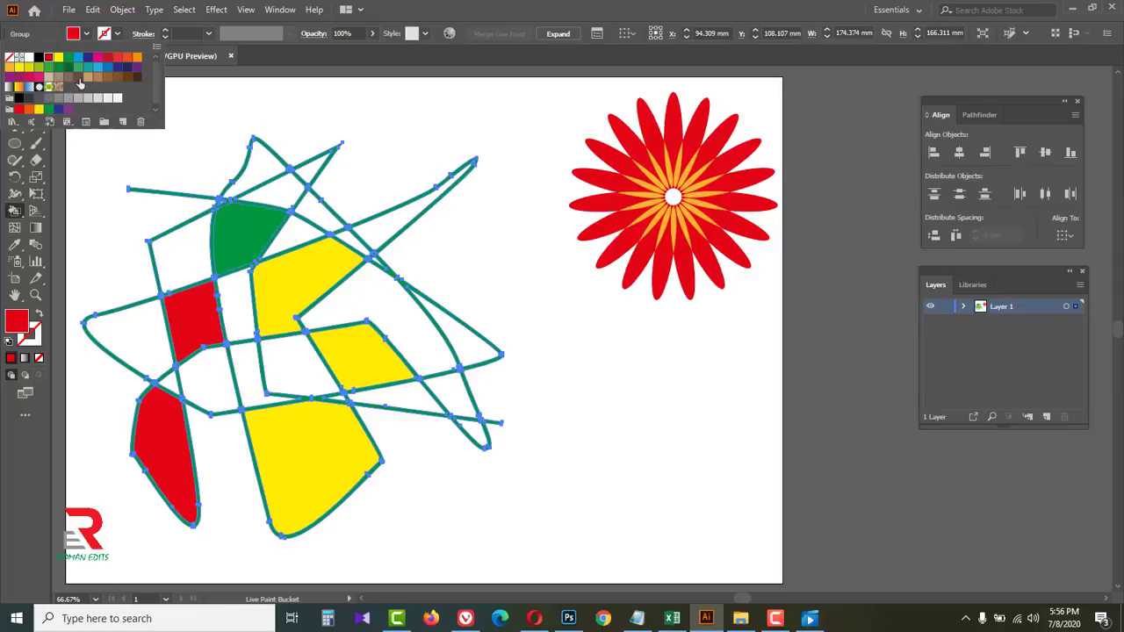
left_click(78, 58)
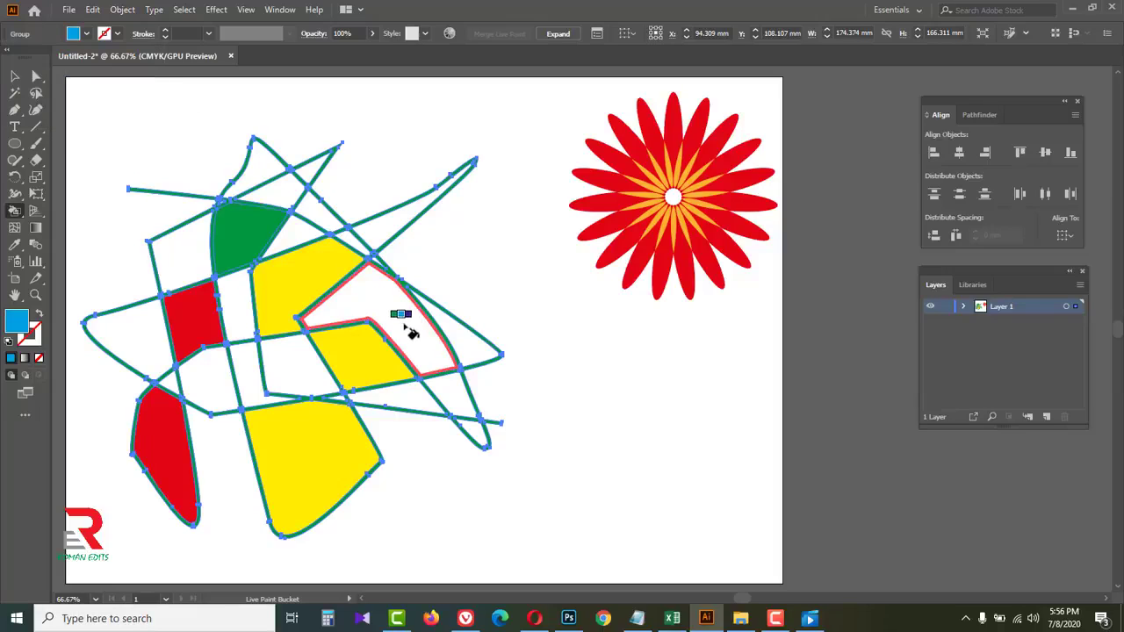
left_click(402, 309)
left_click(321, 213)
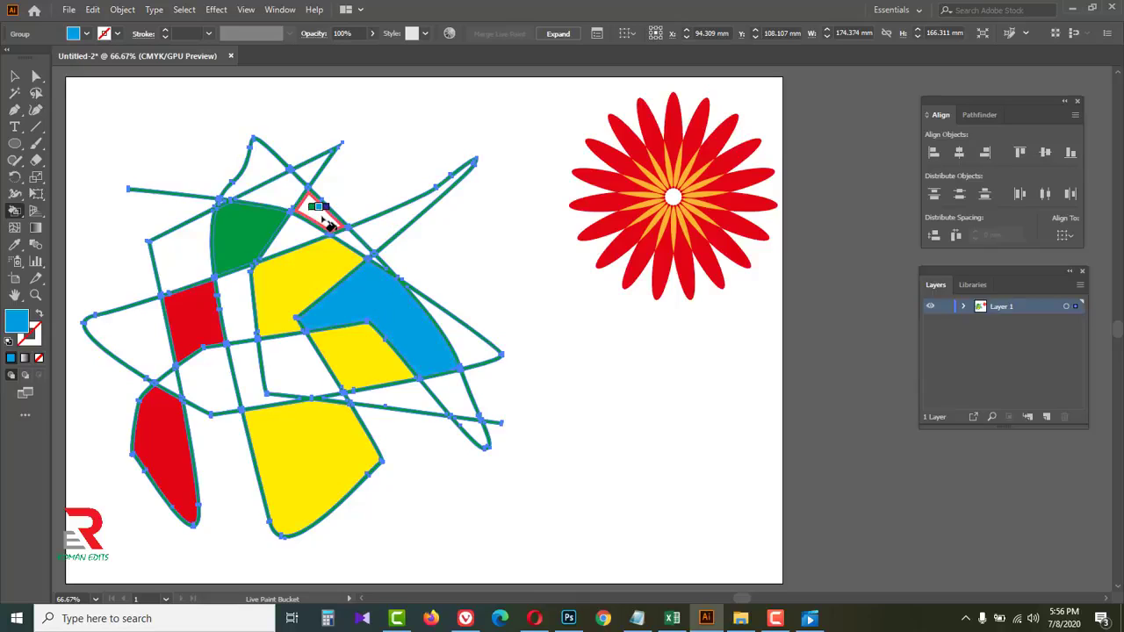
left_click(263, 168)
left_click(123, 337)
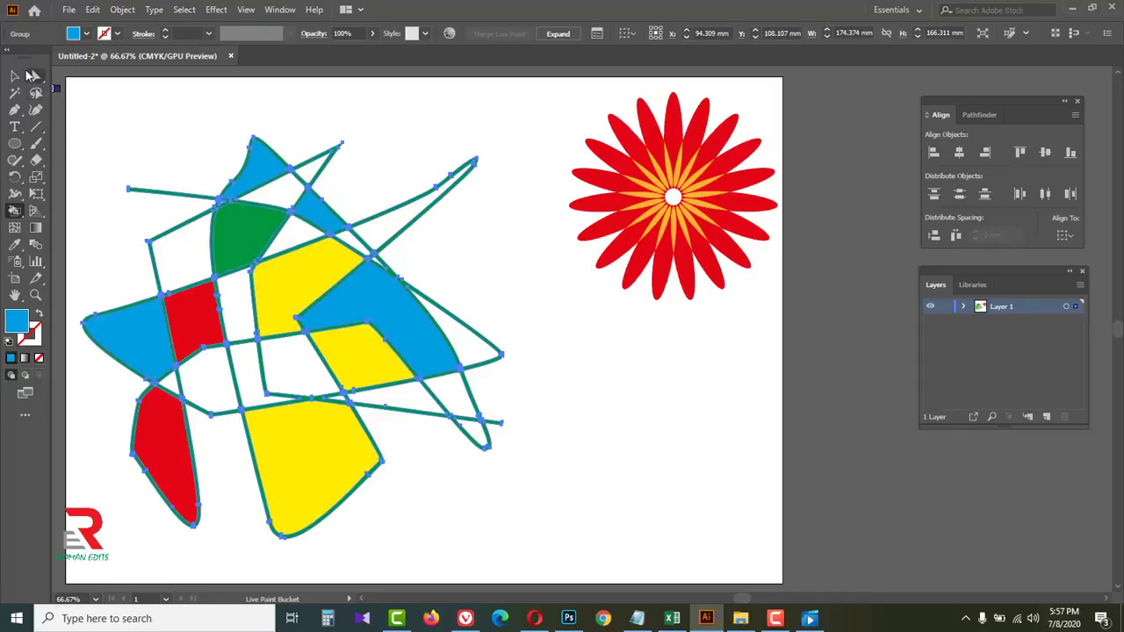
- Scale the painted line drawing down to about 95 by 90 mm and move it up beside the flower
key("v")
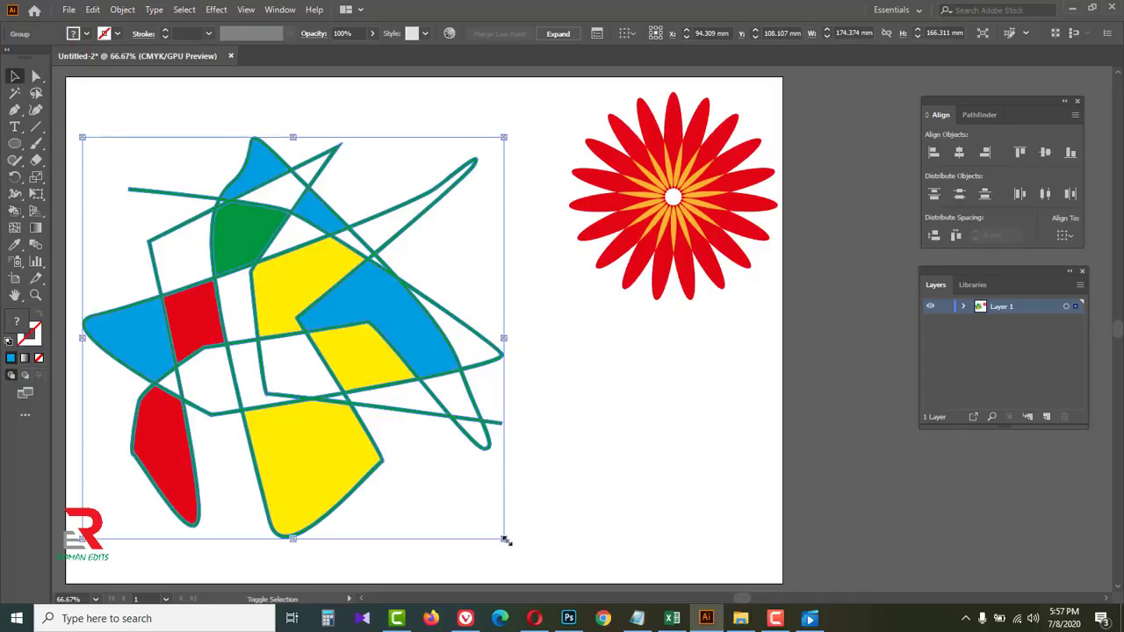
left_click_drag(506, 541, 408, 447)
left_click_drag(321, 326, 431, 166)
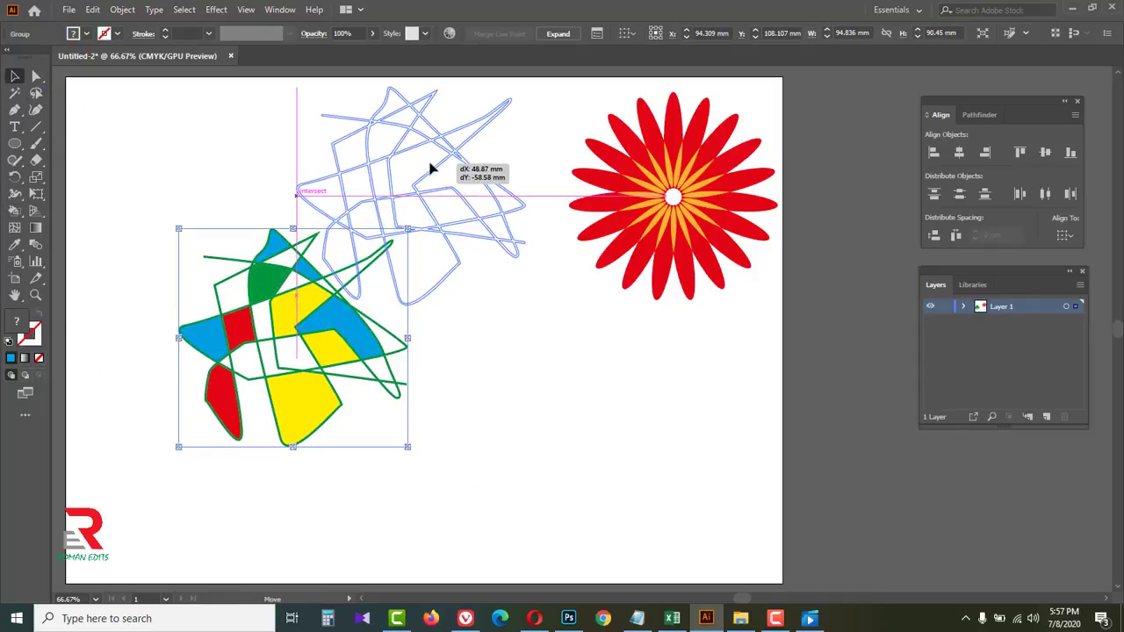
- Move the painted line drawing about 49 mm right and 59 mm up, beside the flower, and activate the Live Paint Selection tool
left_click_drag(430, 167, 431, 166)
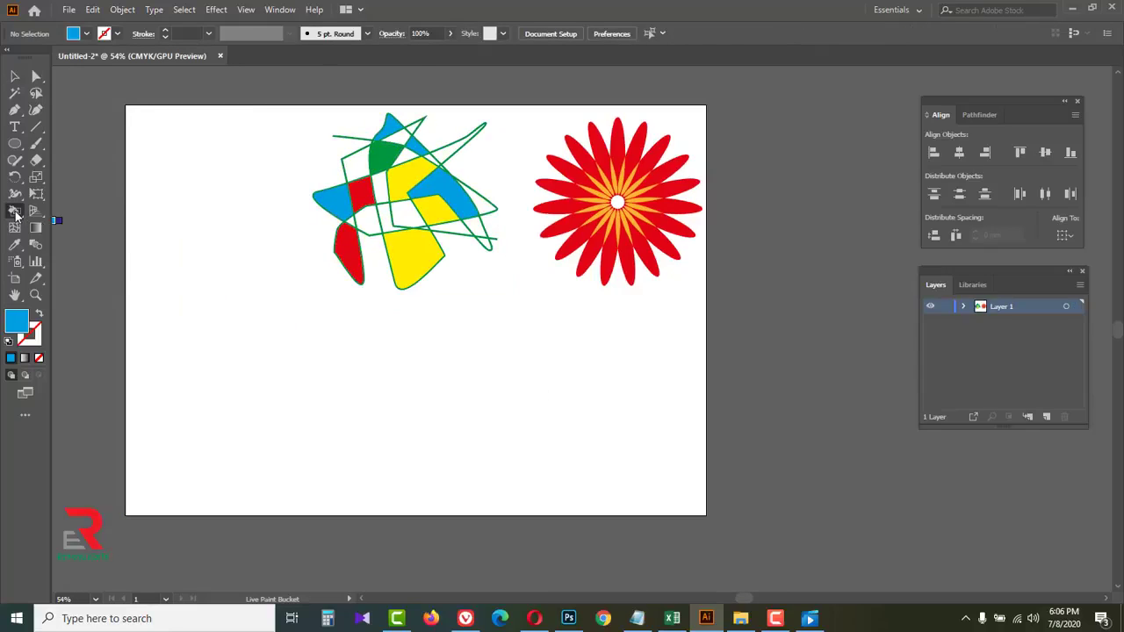
left_click(15, 212)
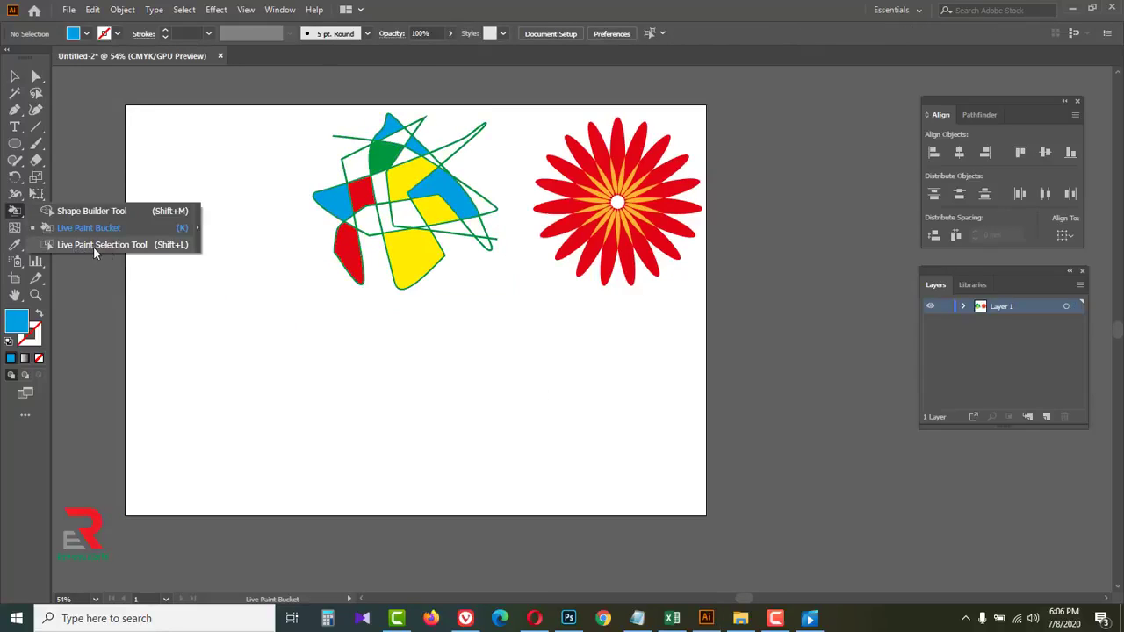
left_click(136, 246)
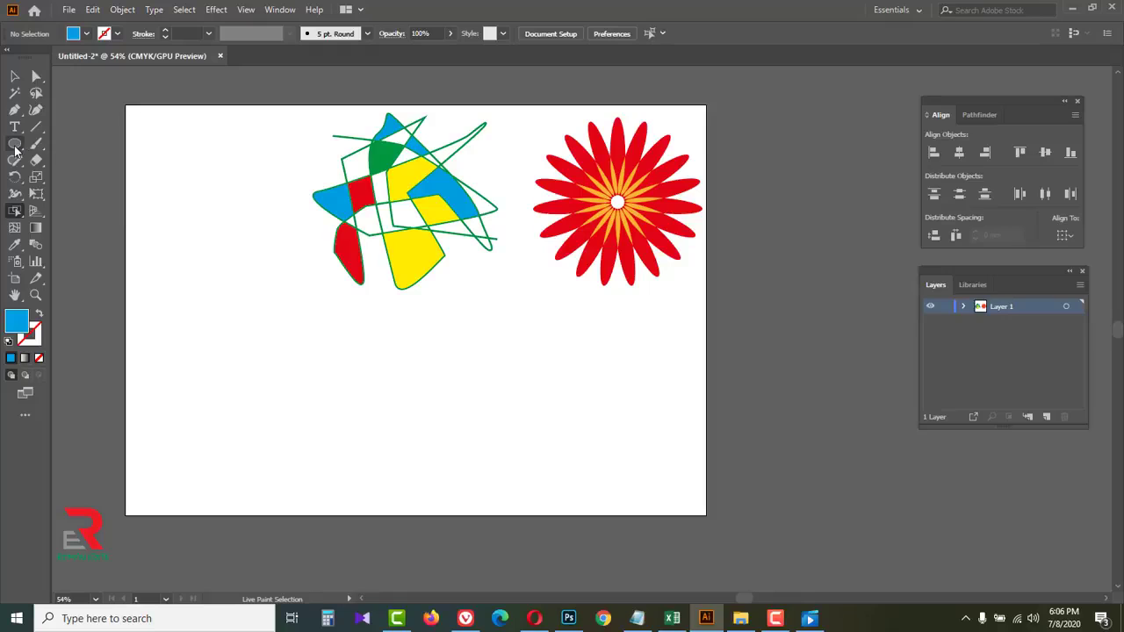
- Draw a blue circle about 84 mm in diameter from its centre in the empty area below the line drawing, nudge it down-left, and deselect it
left_click(15, 144)
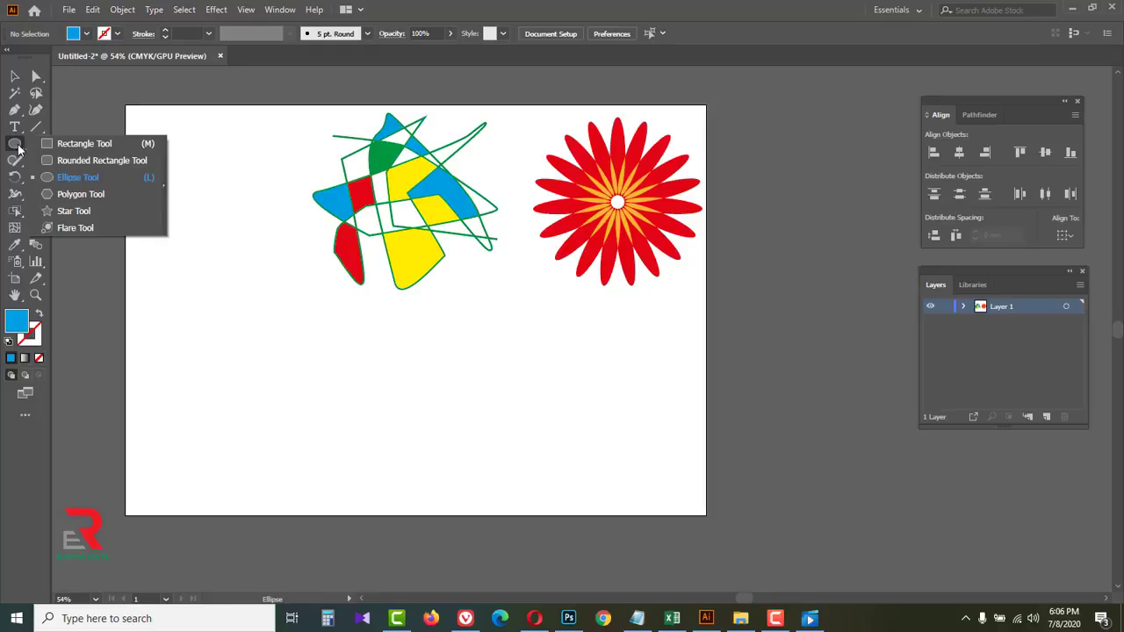
left_click(89, 183)
key("shift+alt")
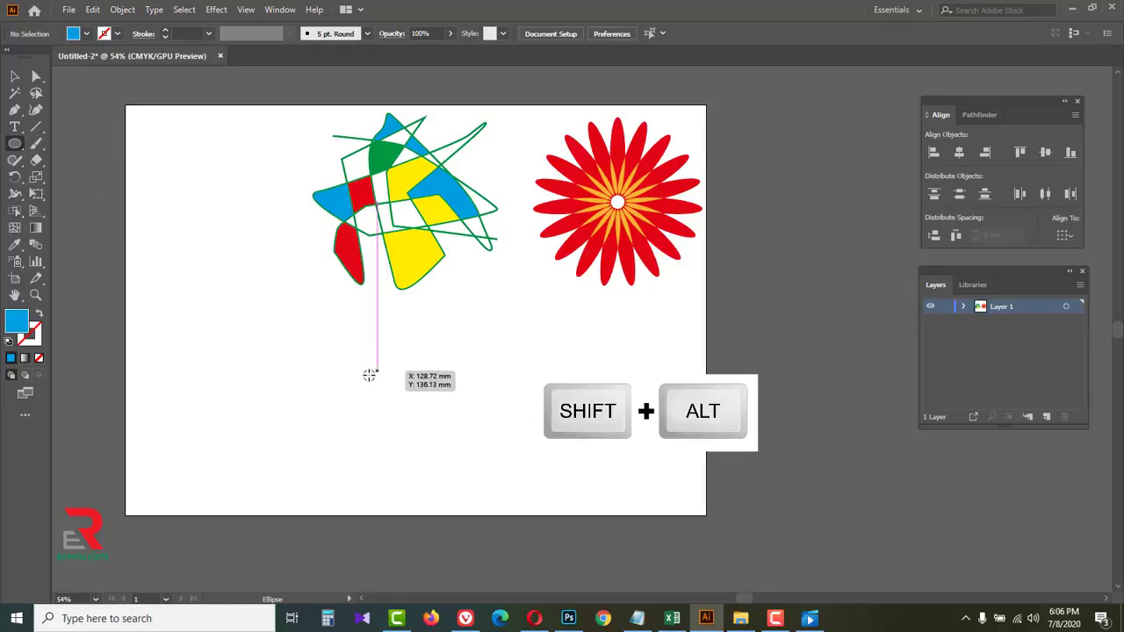
left_click_drag(393, 389, 475, 432)
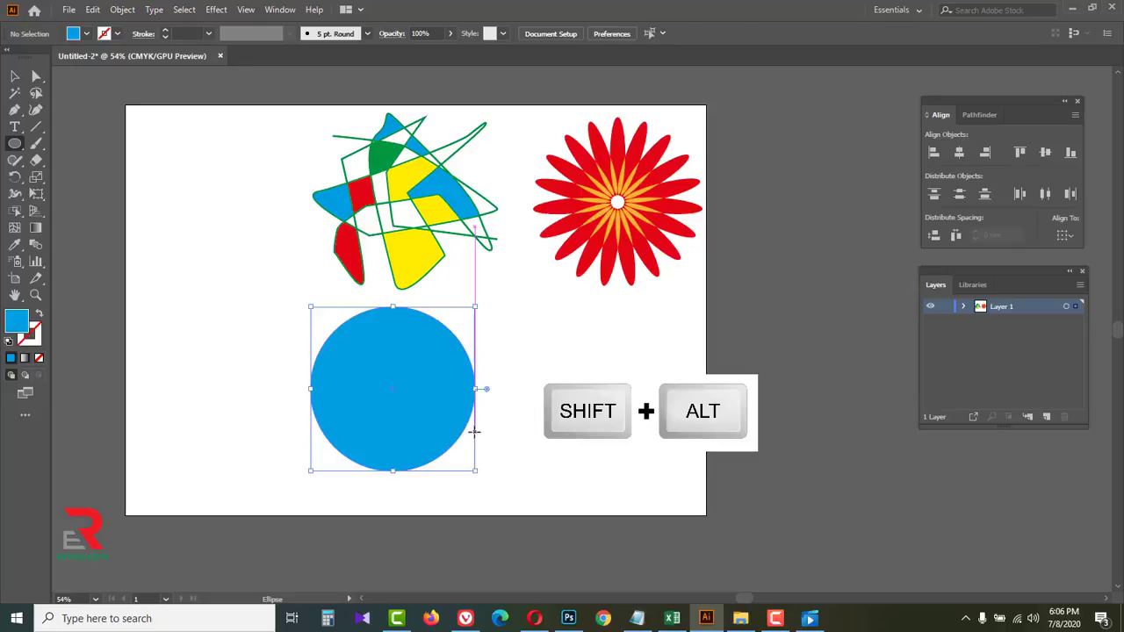
left_click(15, 76)
left_click_drag(367, 377, 343, 383)
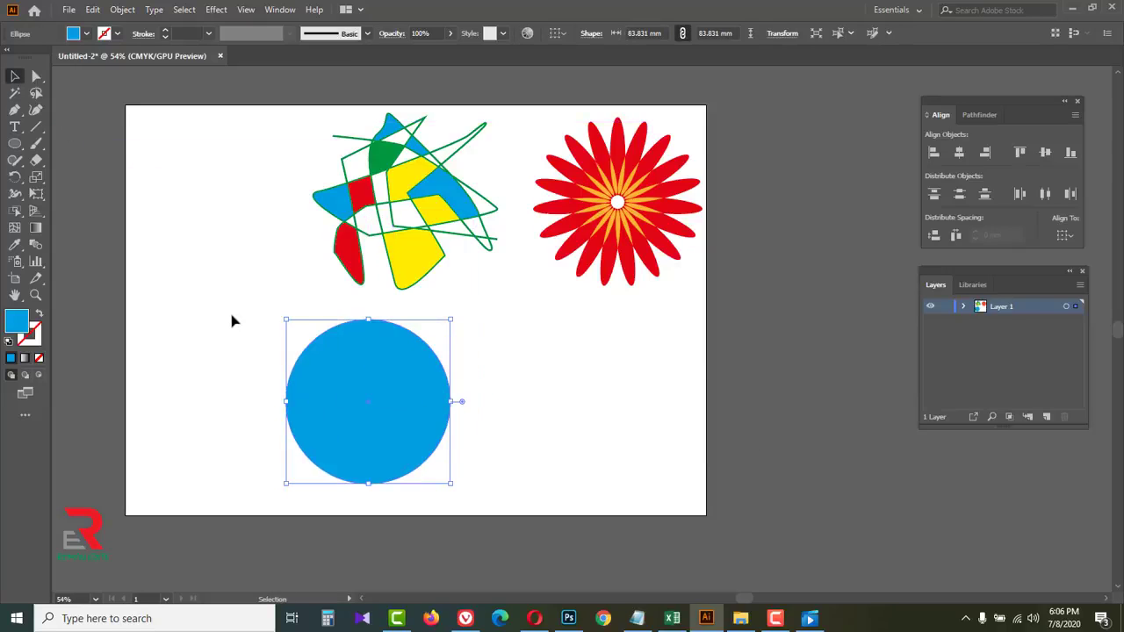
left_click(188, 236)
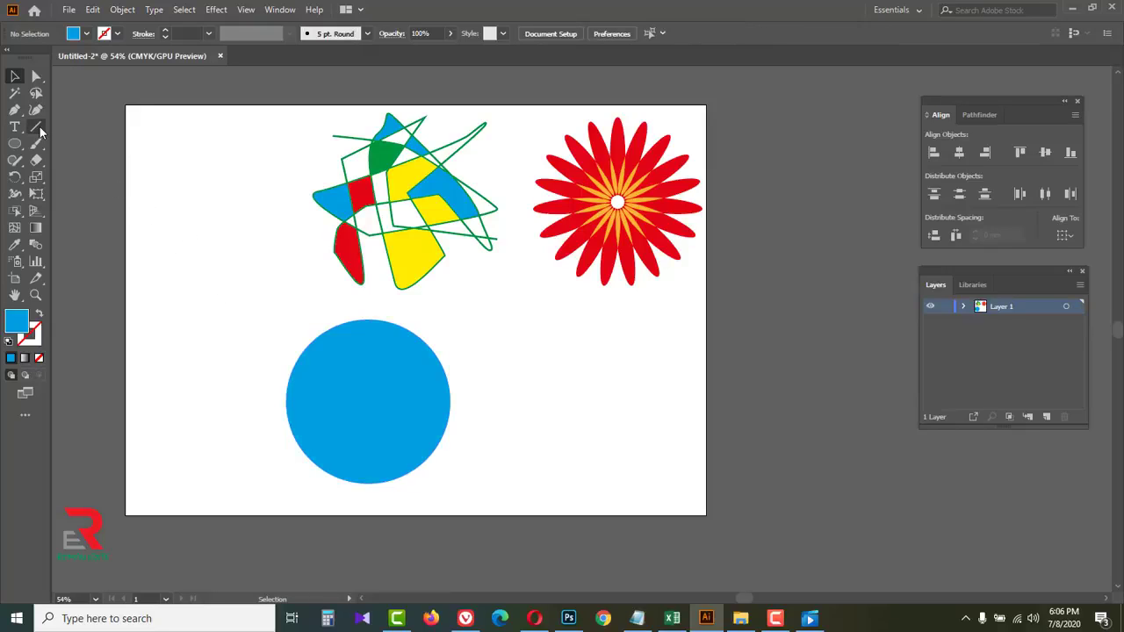
- Draw a straight vertical line and a straight horizontal line across the blue circle's full diameter, crossing at its centre
left_click_drag(38, 127, 133, 132)
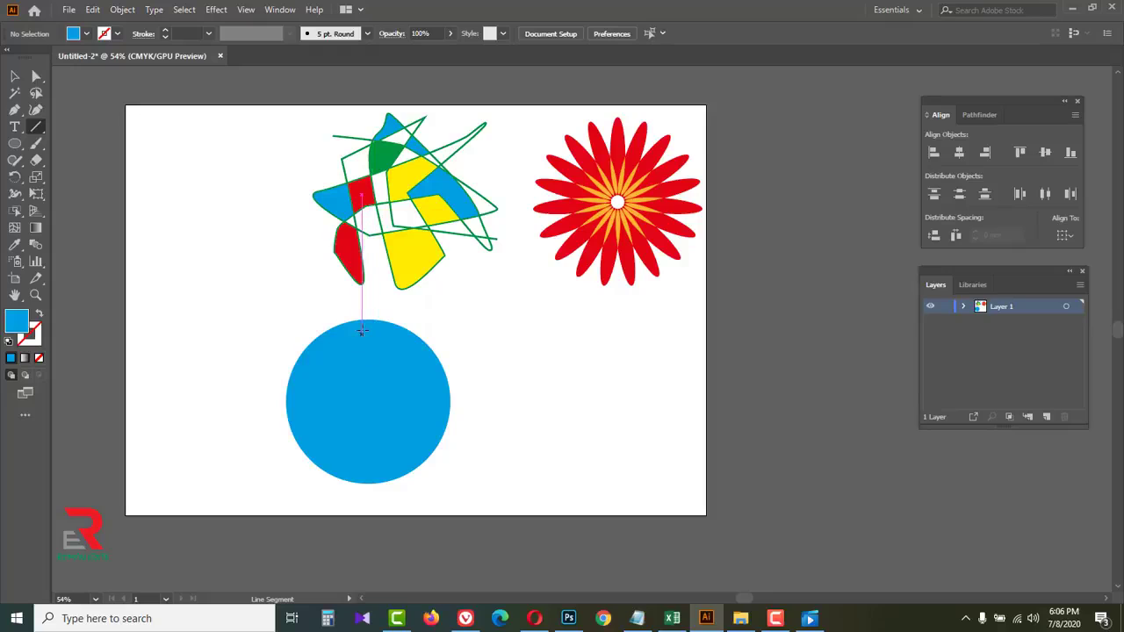
left_click_drag(368, 320, 369, 482)
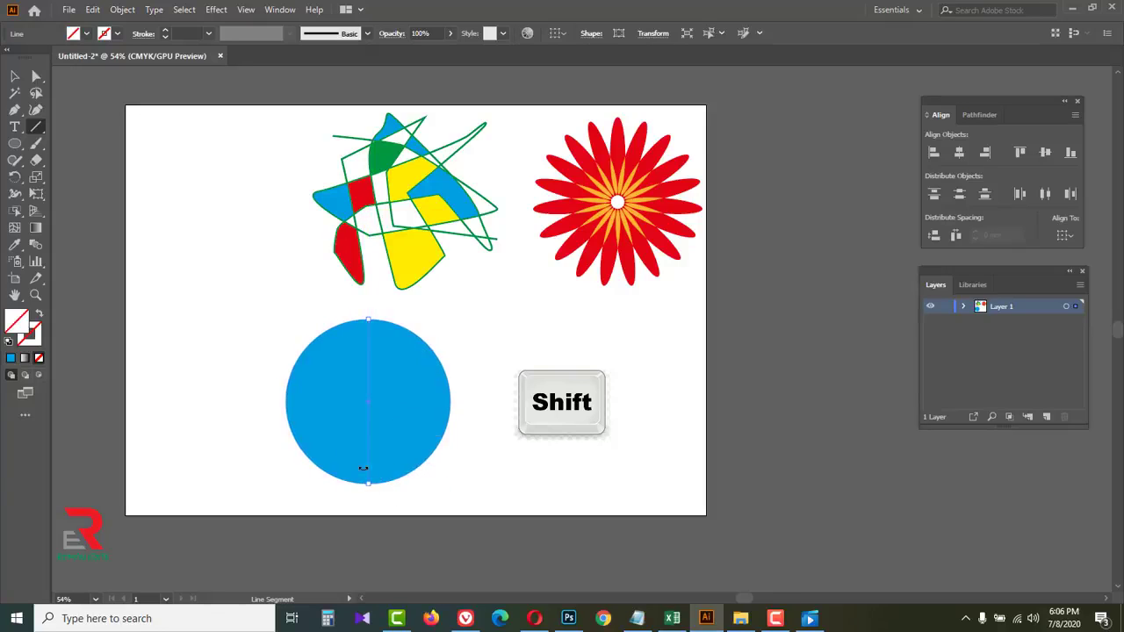
left_click_drag(284, 401, 452, 405)
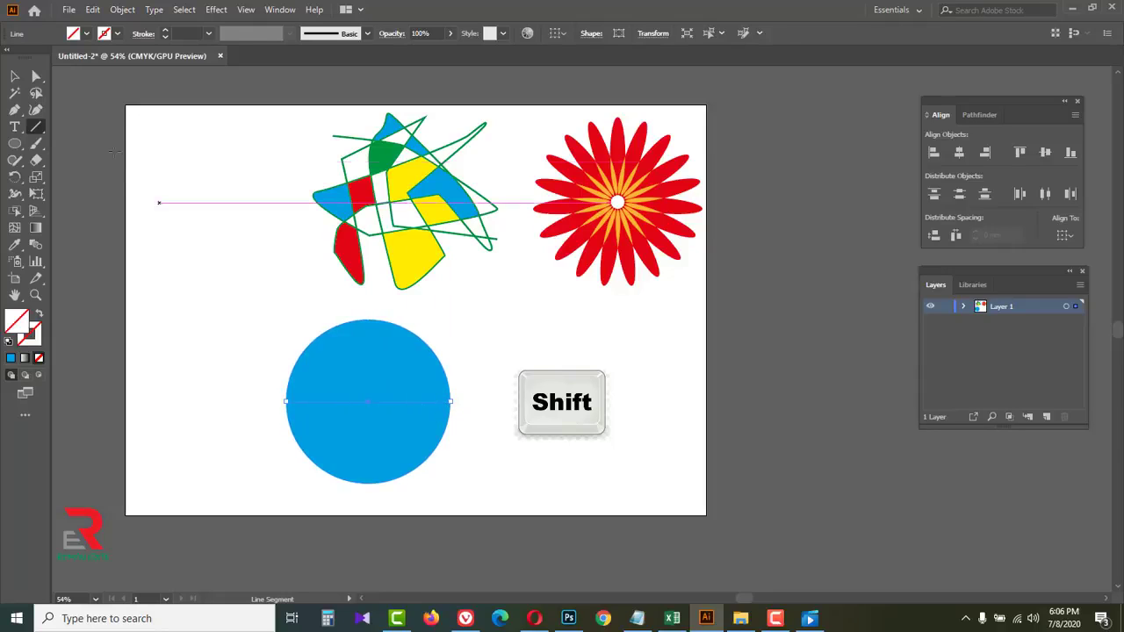
- Select the circle with both crossing lines and apply the Live Paint Bucket with no fill to its upper-left quadrant
left_click(14, 76)
left_click_drag(332, 399, 479, 467)
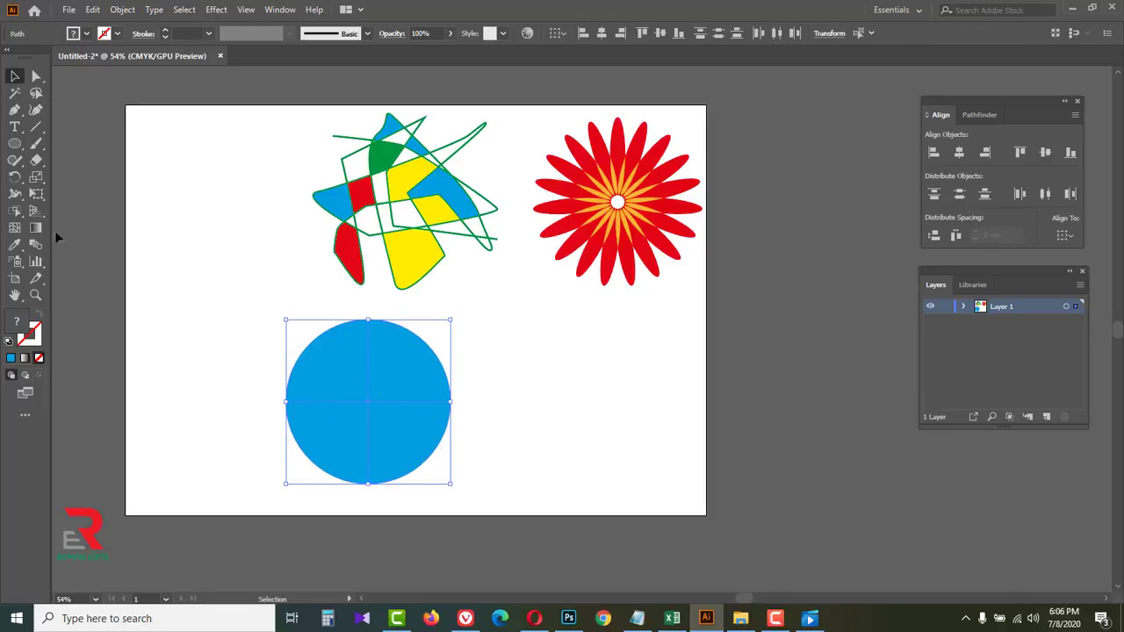
left_click_drag(14, 211, 64, 249)
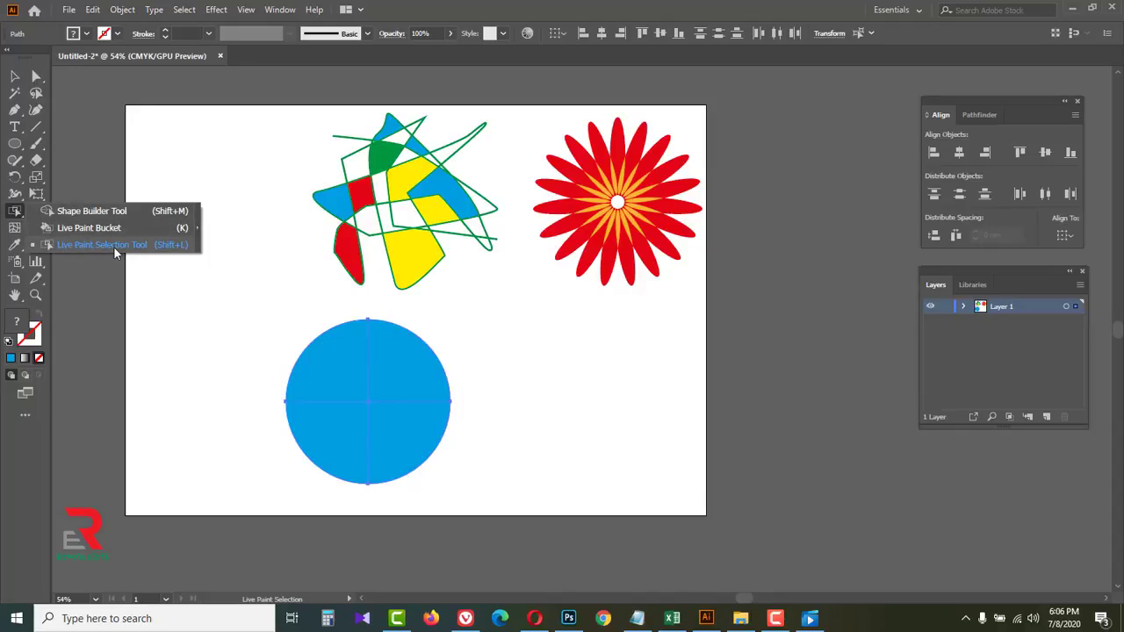
left_click_drag(139, 252, 139, 252)
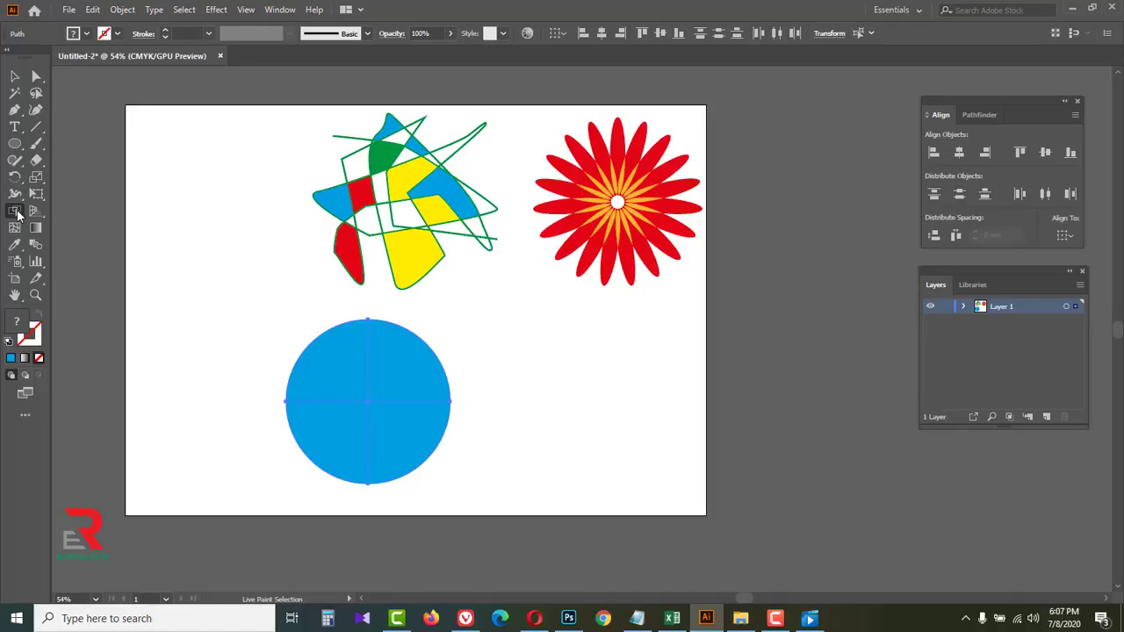
left_click_drag(17, 214, 108, 227)
left_click(337, 378)
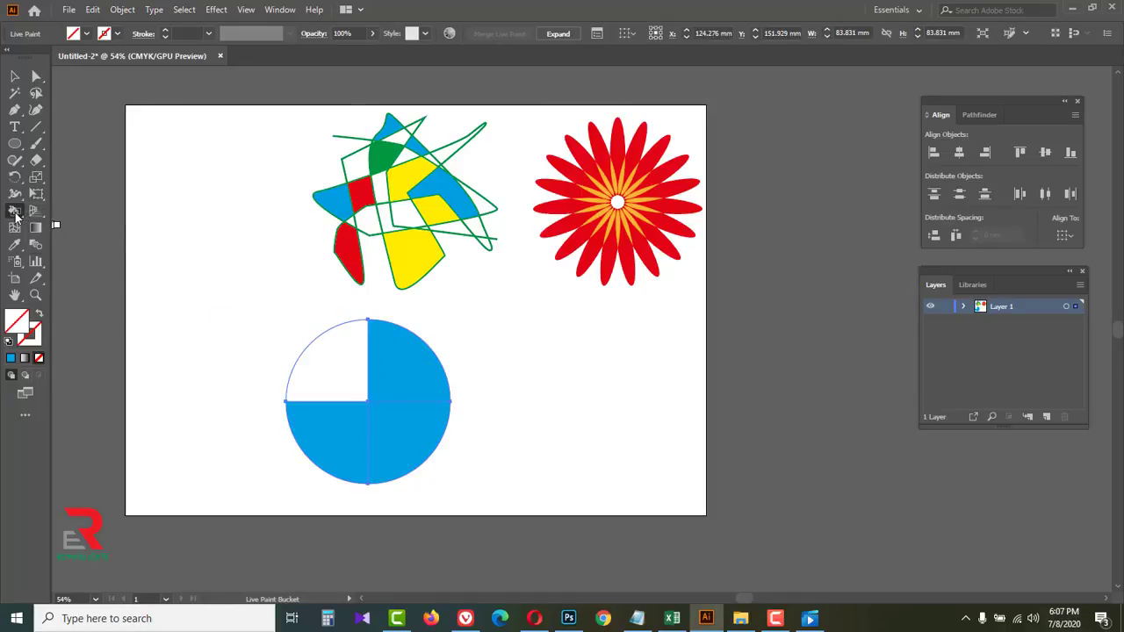
- Select the circle's upper-left quadrant with the Live Paint Selection tool and fill it red
mouse_move(15, 213)
left_mouse_down()
mouse_move(33, 242)
mouse_move(120, 252)
left_mouse_up()
left_click(415, 381)
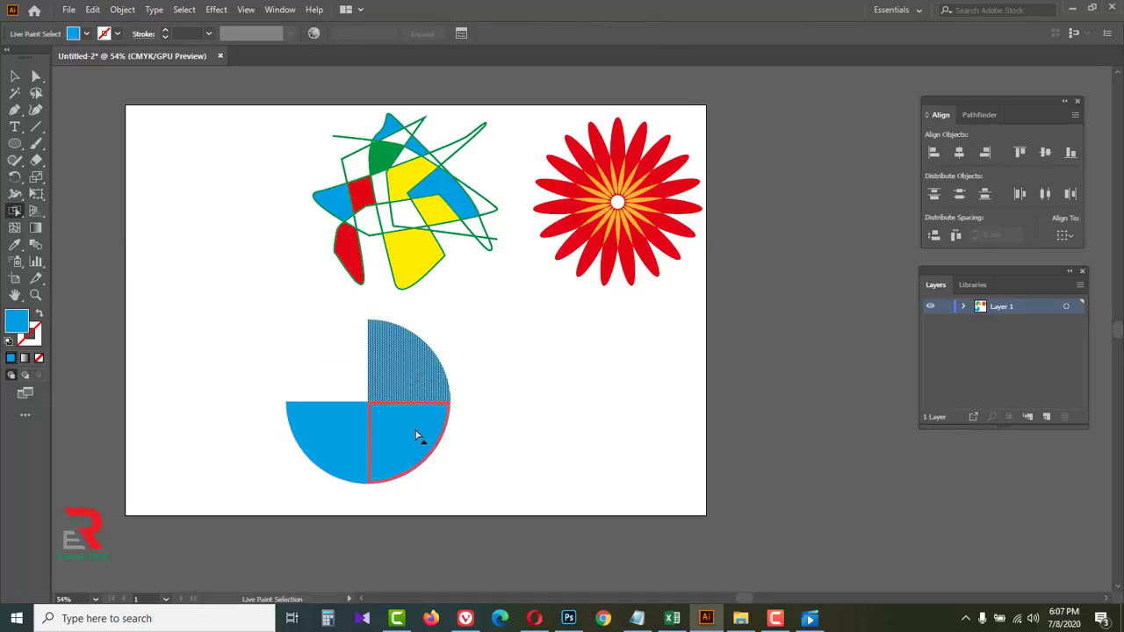
left_click(415, 430)
left_click(336, 376)
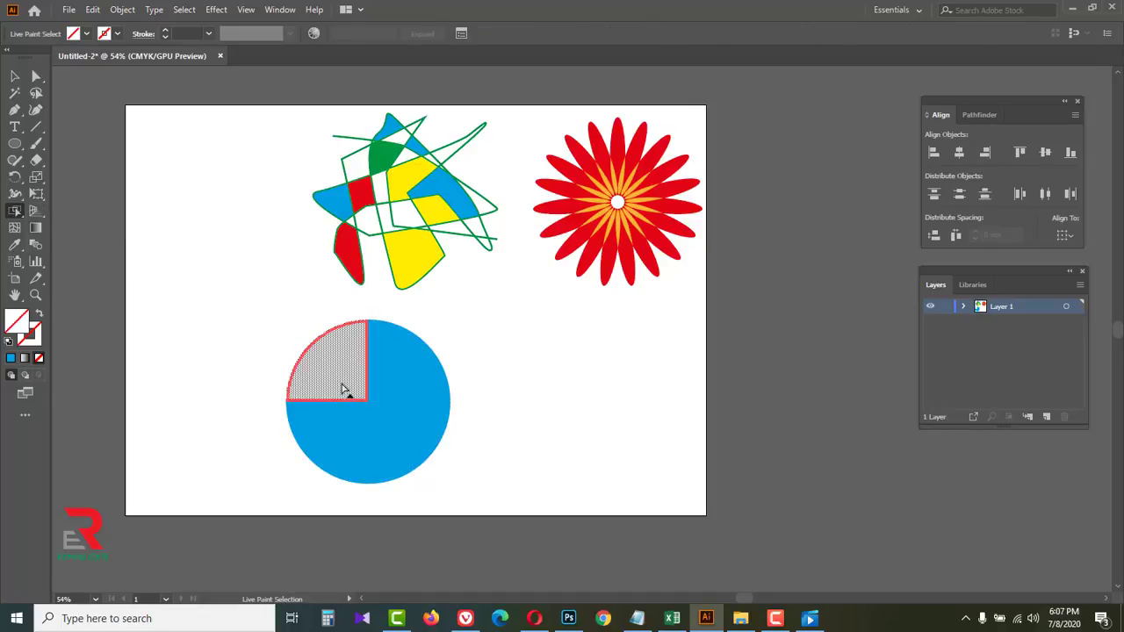
left_click(86, 34)
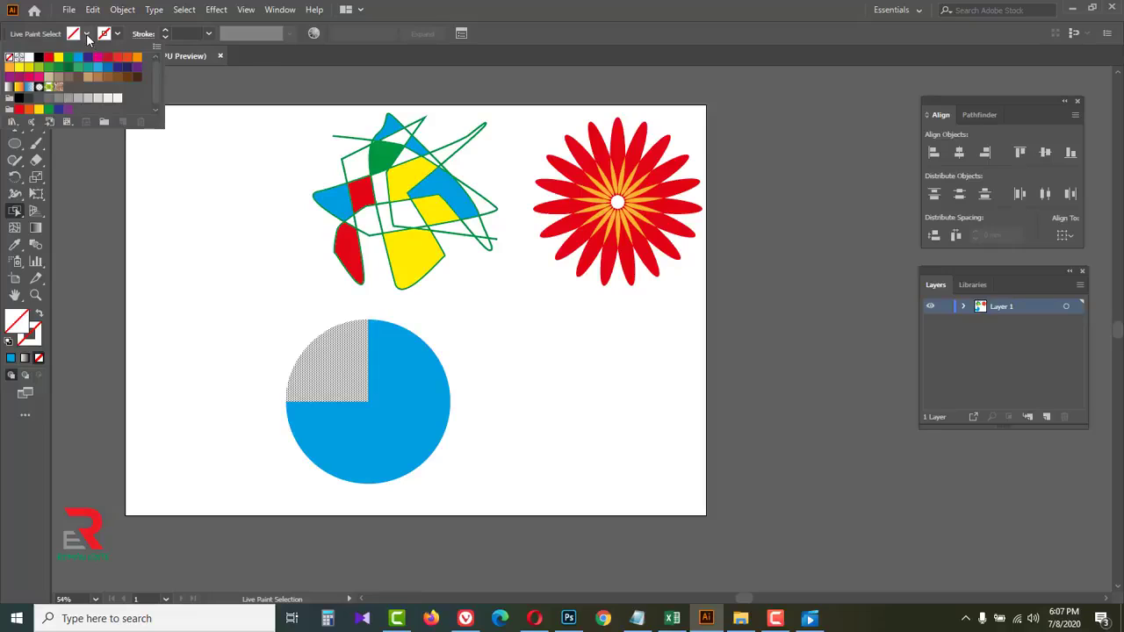
left_click(49, 57)
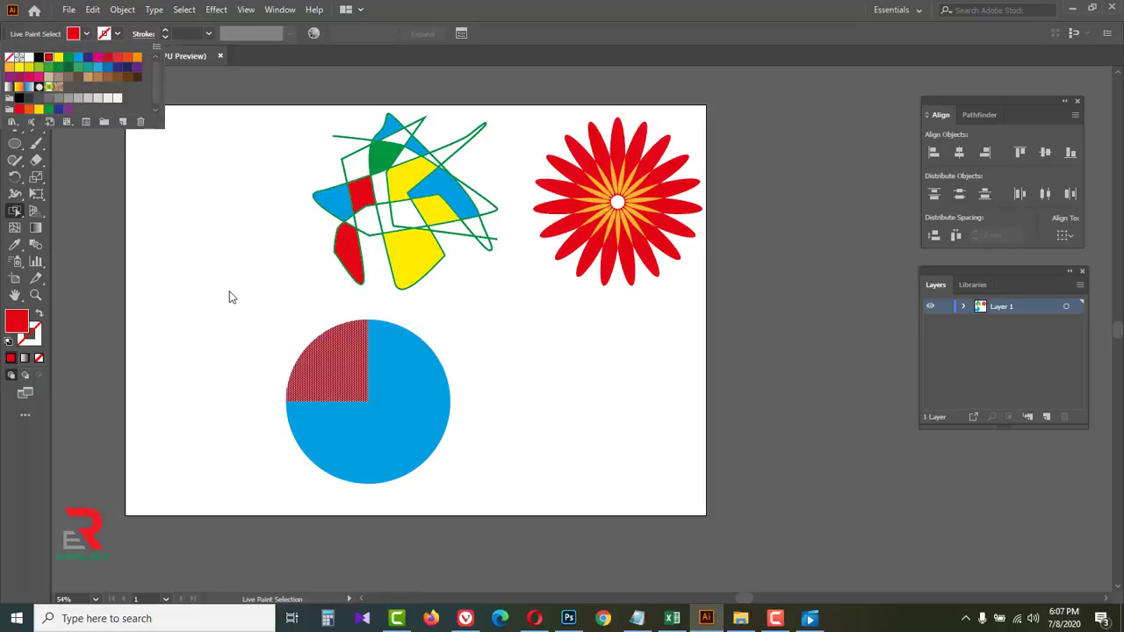
left_click(547, 26)
- Recolour the circle's upper-right quadrant CMYK Blue and its lower-right quadrant yellow using the Live Paint Selection tool
left_click(410, 377)
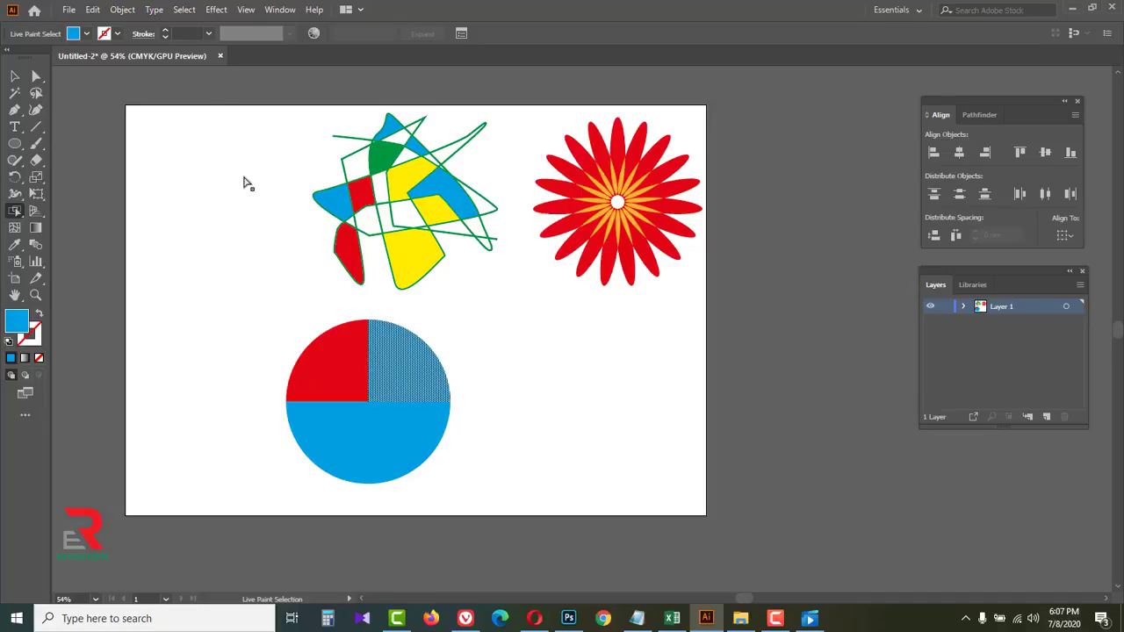
left_click(87, 35)
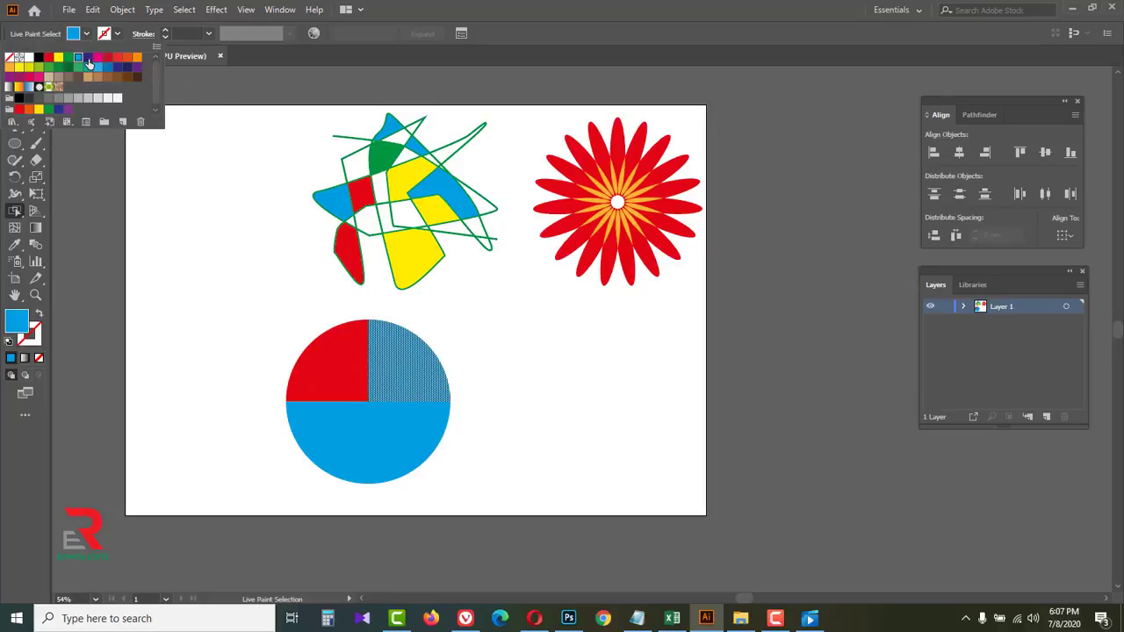
left_click(88, 58)
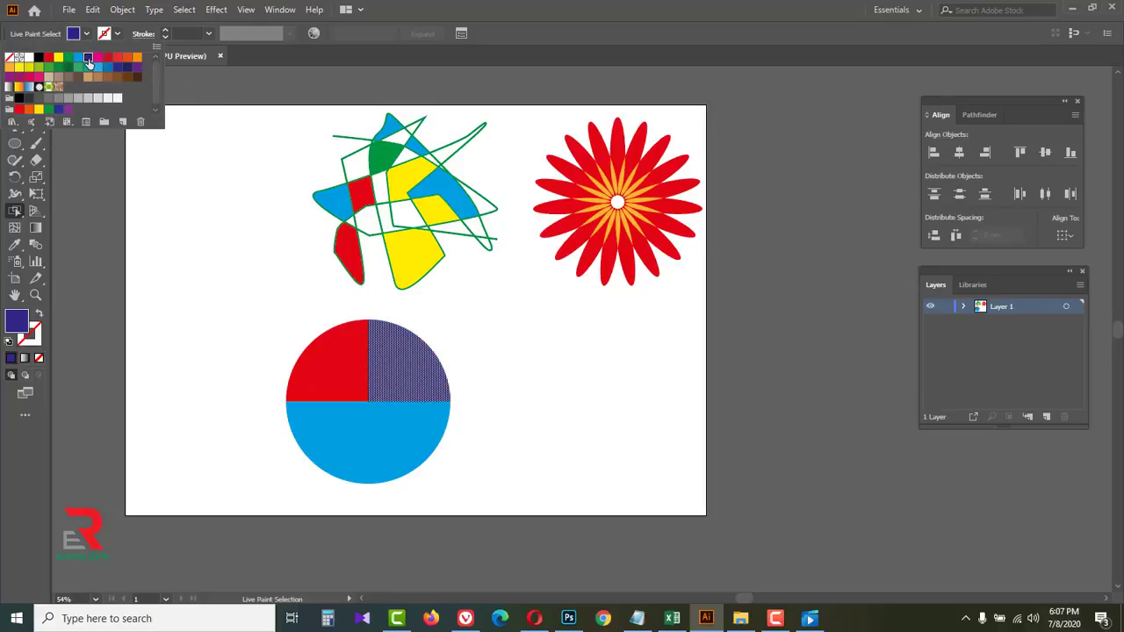
left_click(401, 428)
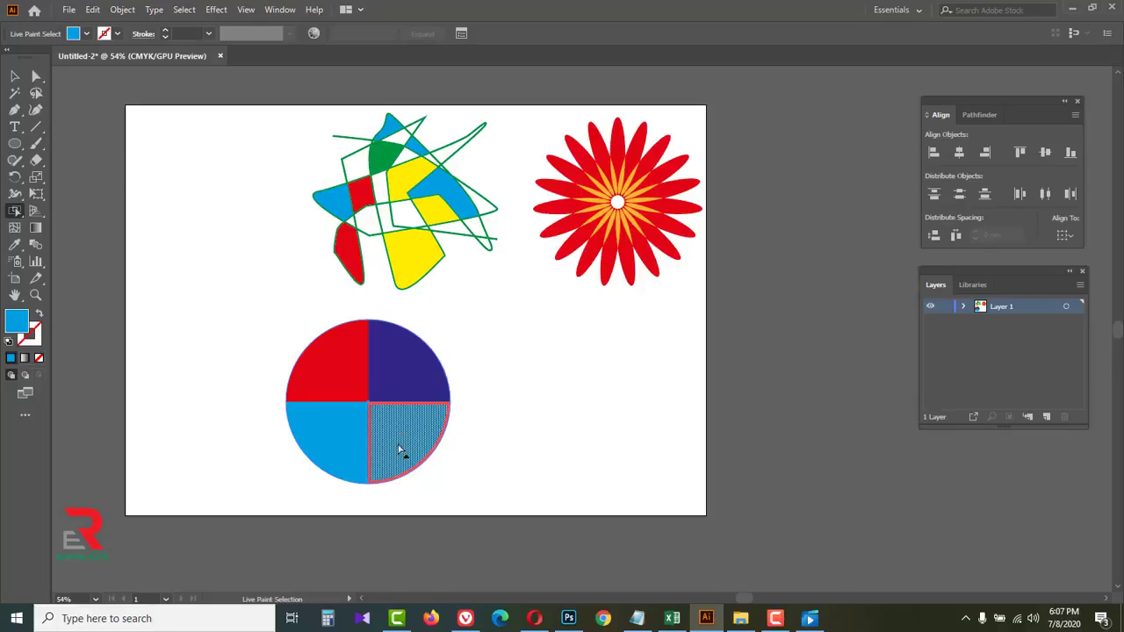
left_click(86, 33)
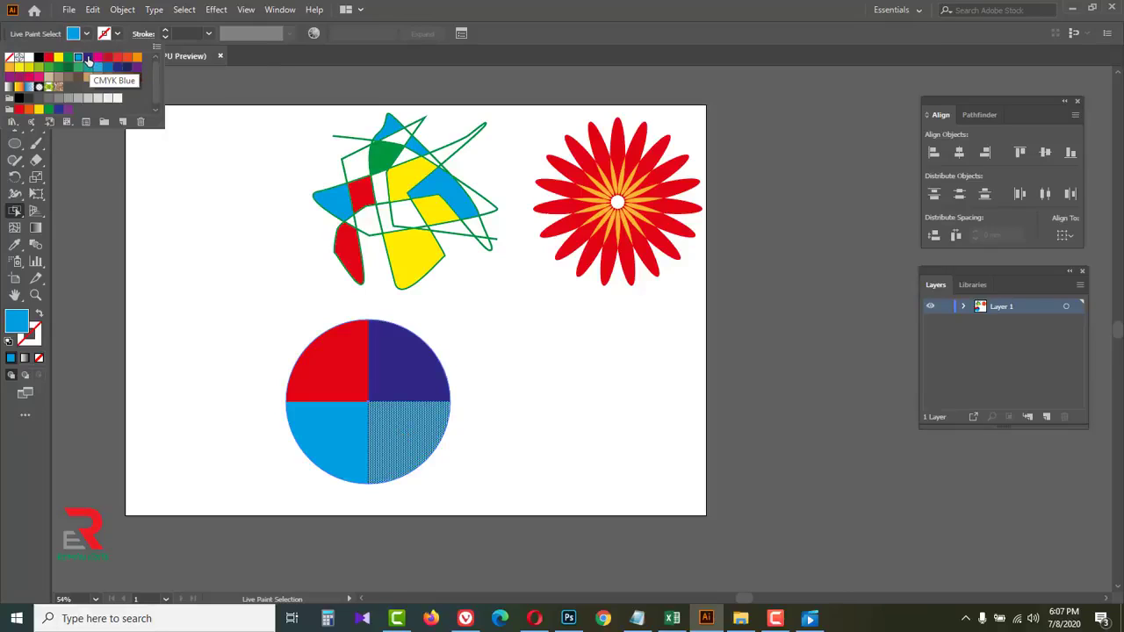
left_click(58, 59)
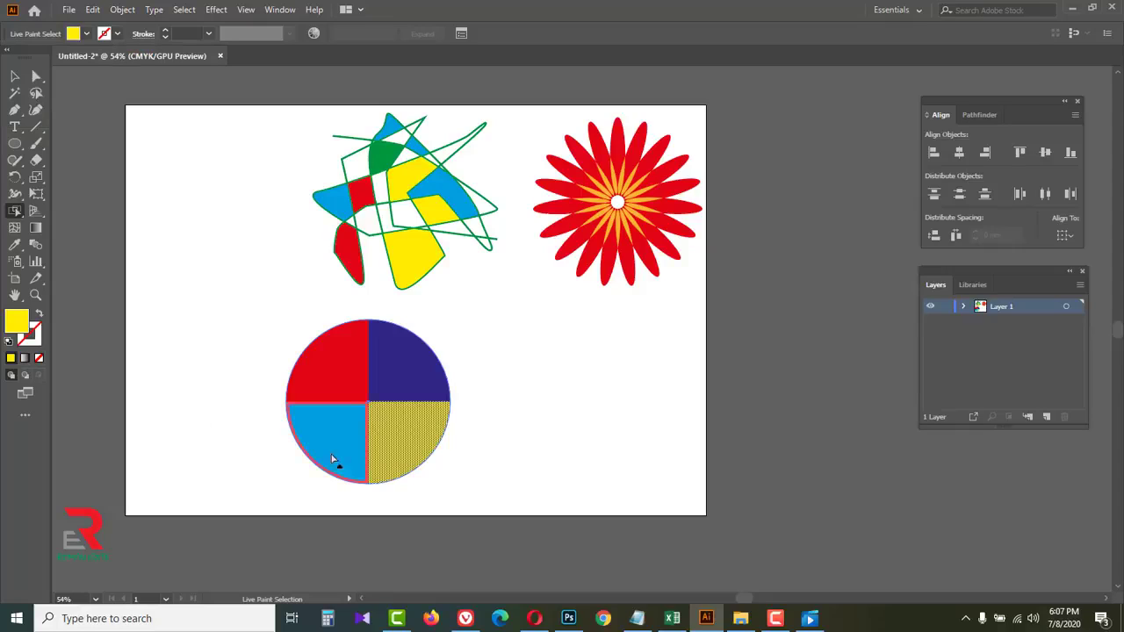
- Fill the circle's lower-left quadrant black and deselect the live-painted circle
left_click(326, 432)
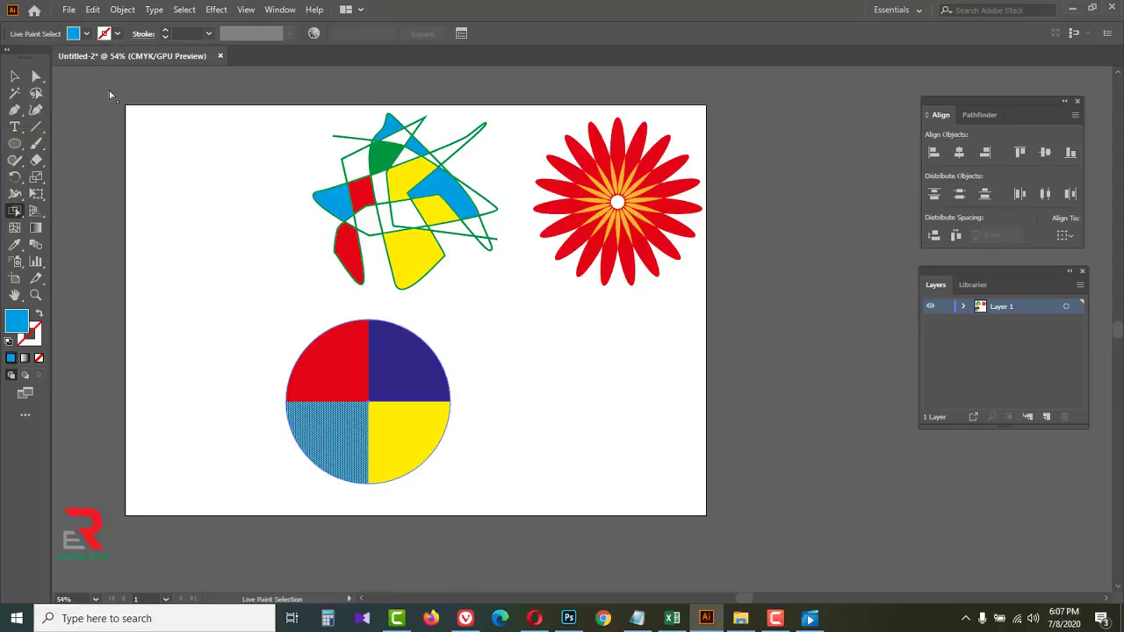
left_click(86, 33)
left_click(40, 58)
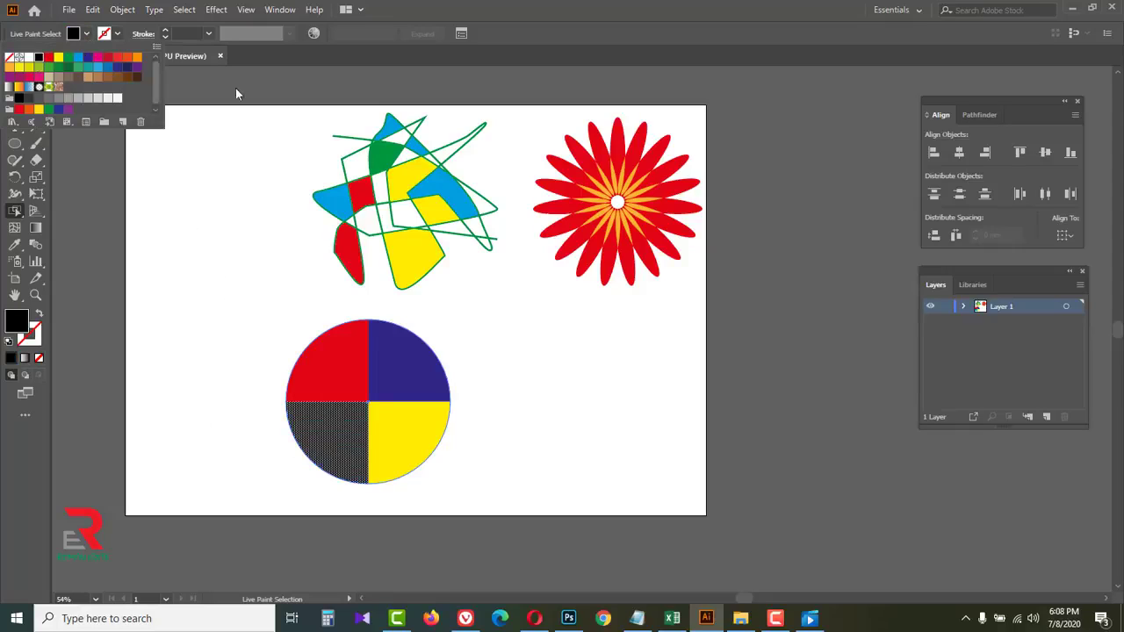
left_click(15, 78)
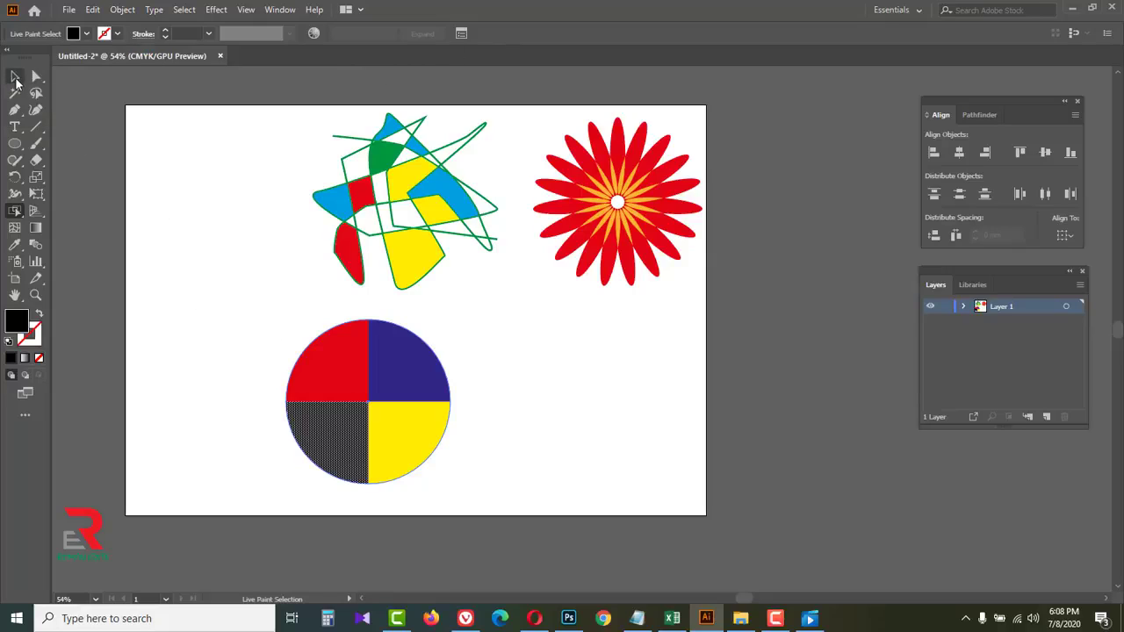
left_click(216, 325)
key("shift+l")
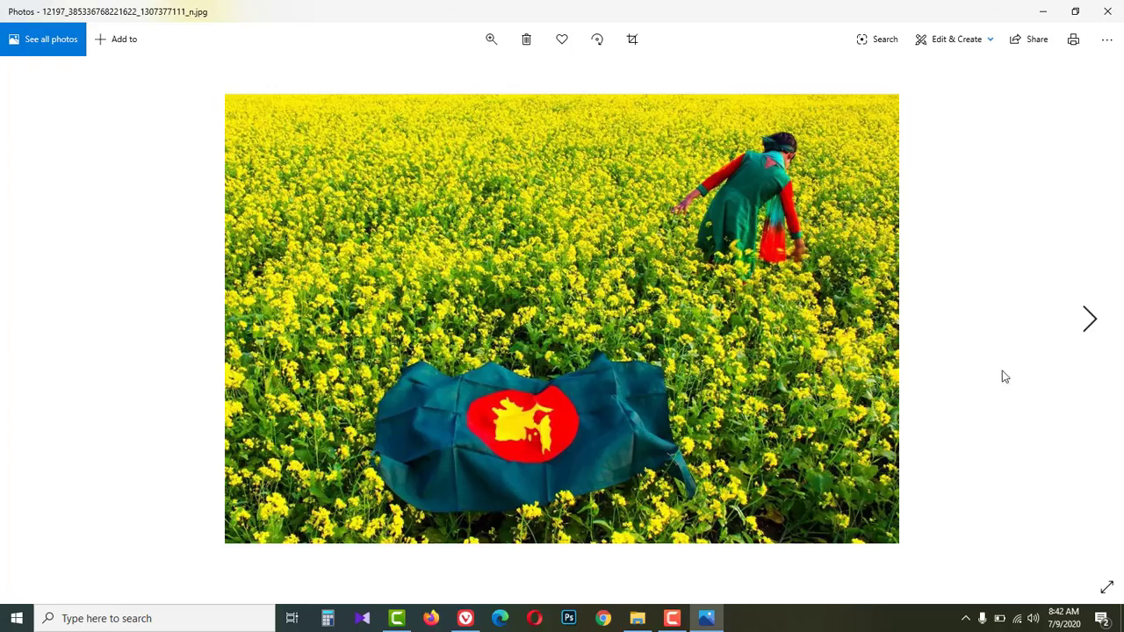
- Browse forward through the sample landscape images in the Photos app up to the Victoria Falls picture
left_click(1089, 322)
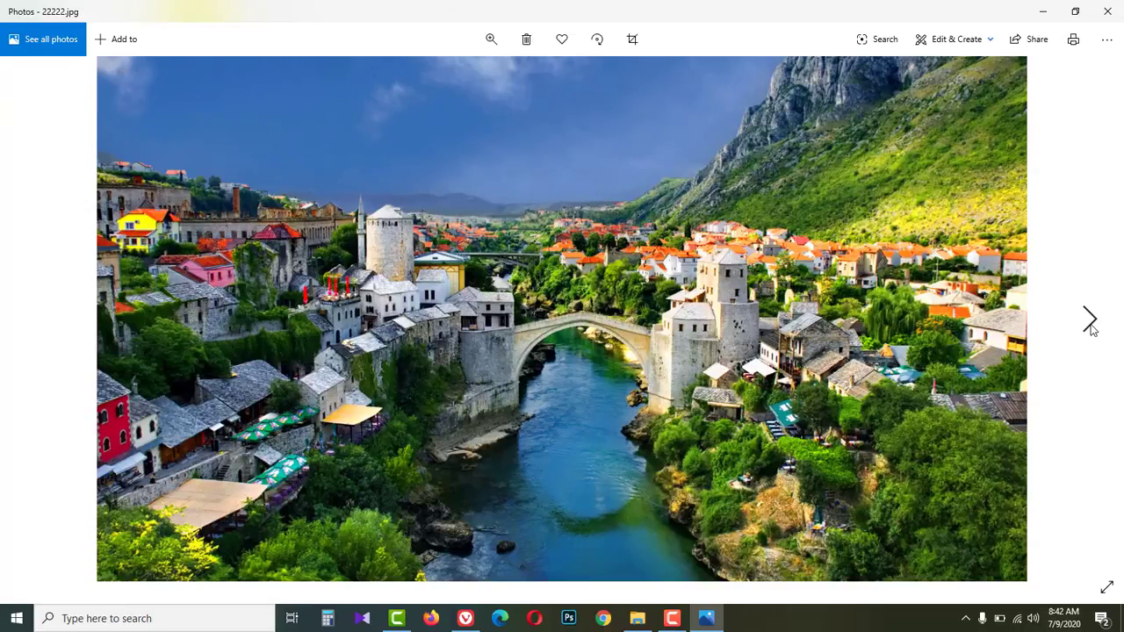
left_click(1088, 323)
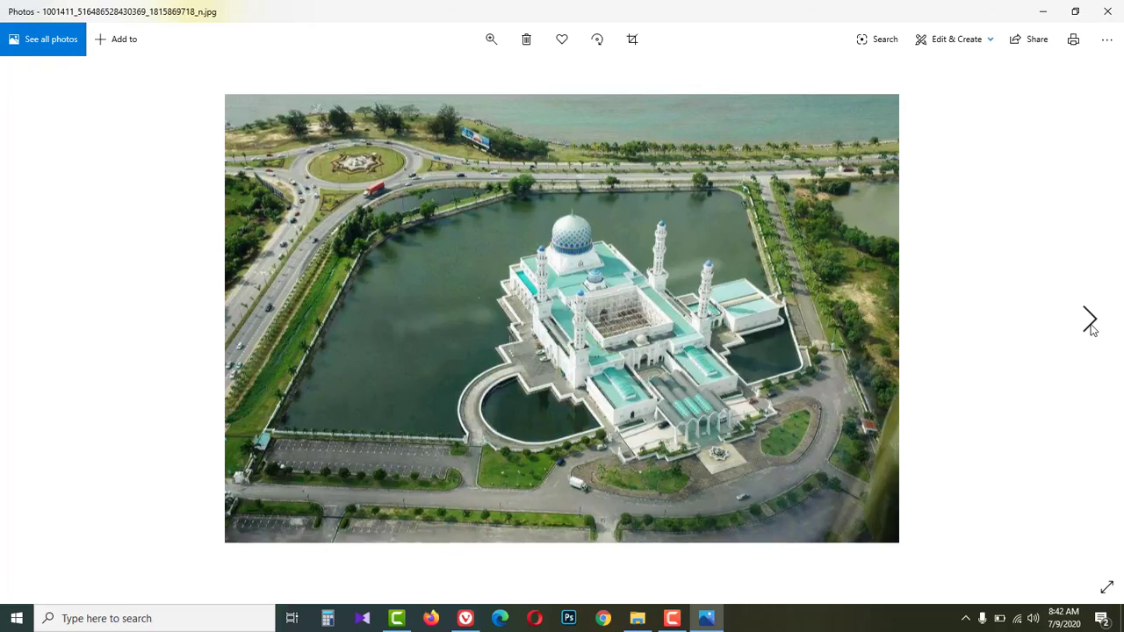
left_click(1089, 323)
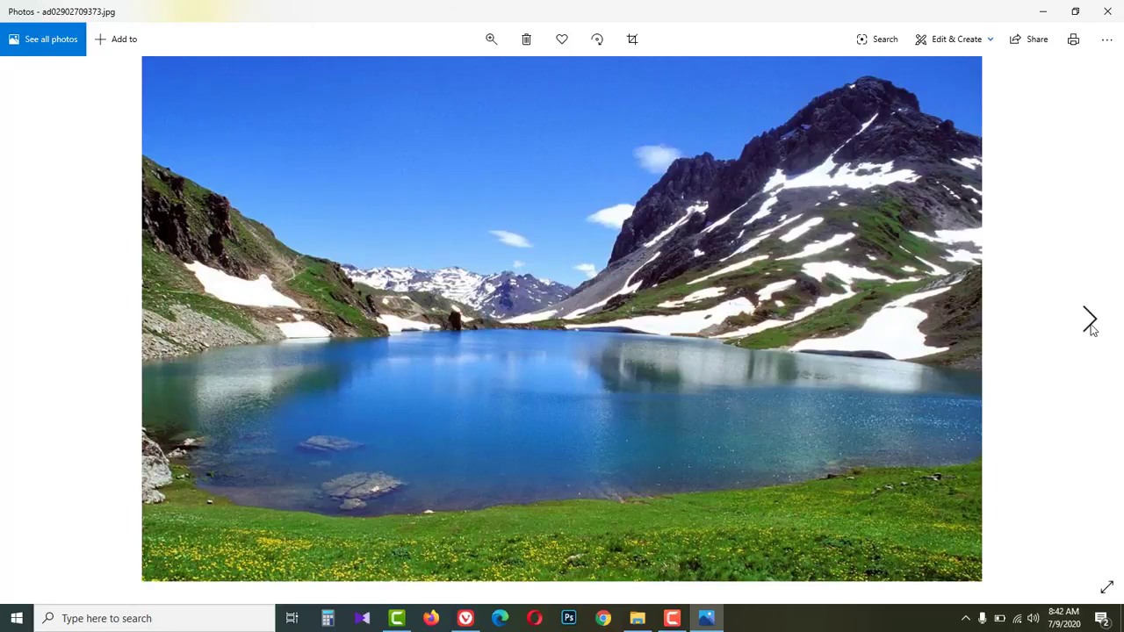
left_click(1088, 322)
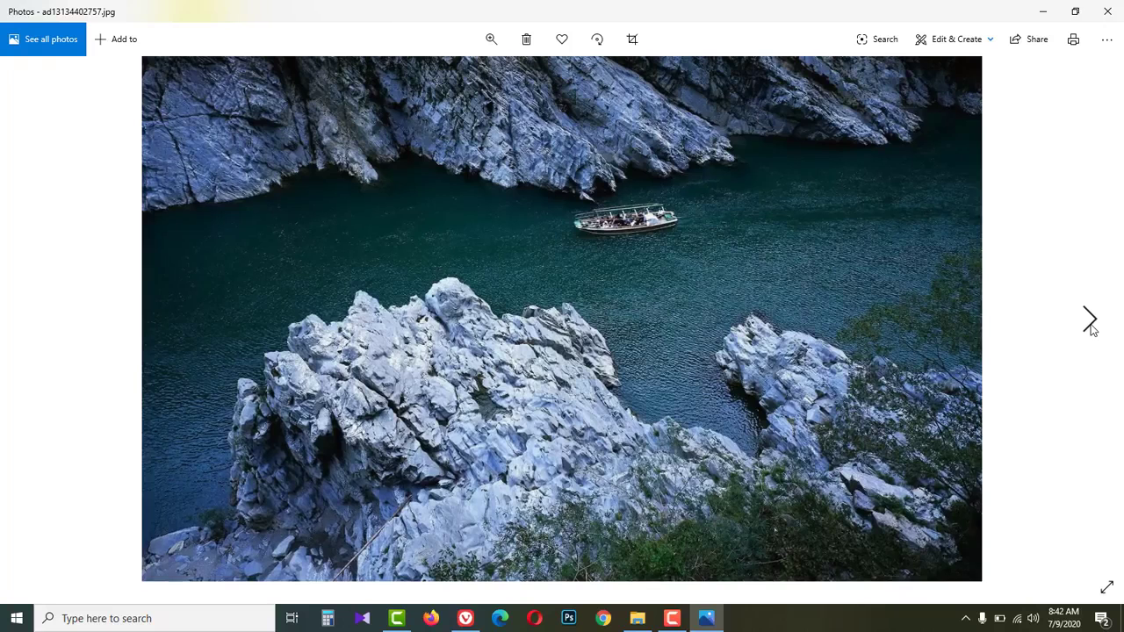
left_click(1089, 322)
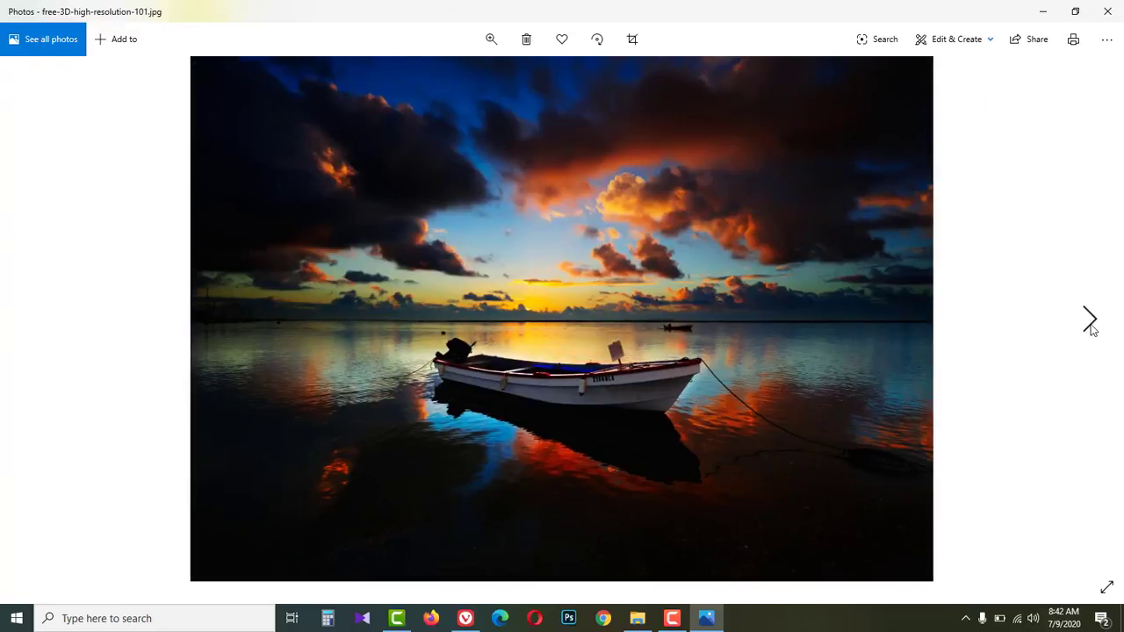
left_click(1089, 322)
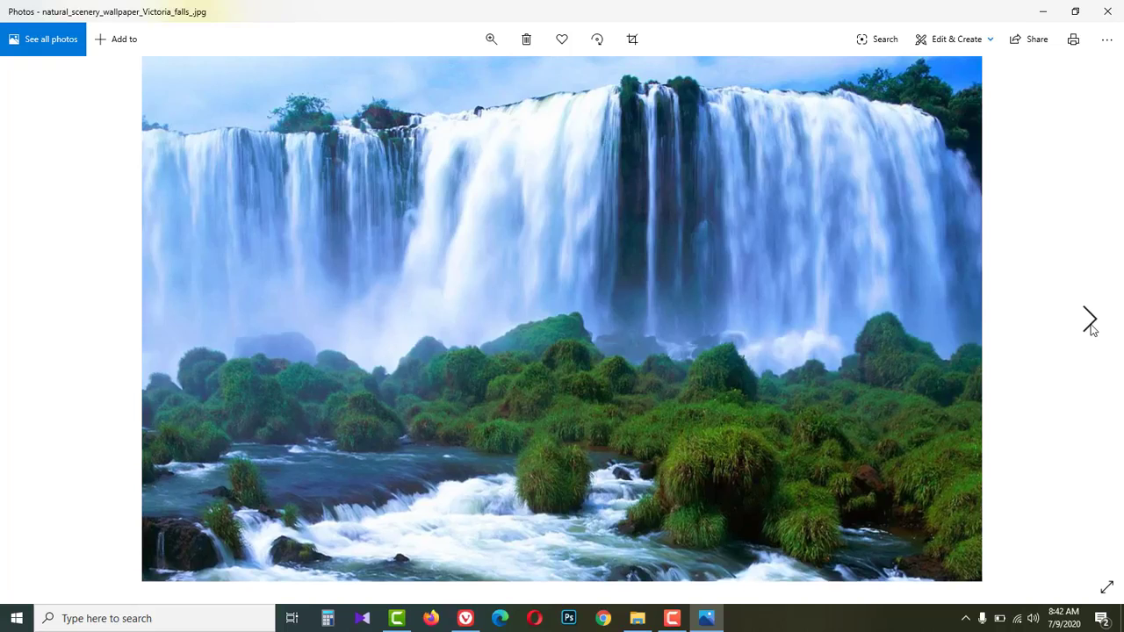
- Browse forward through the sample photos from the Victoria Falls picture to the picture of hands exchanging red roses
left_click(1089, 322)
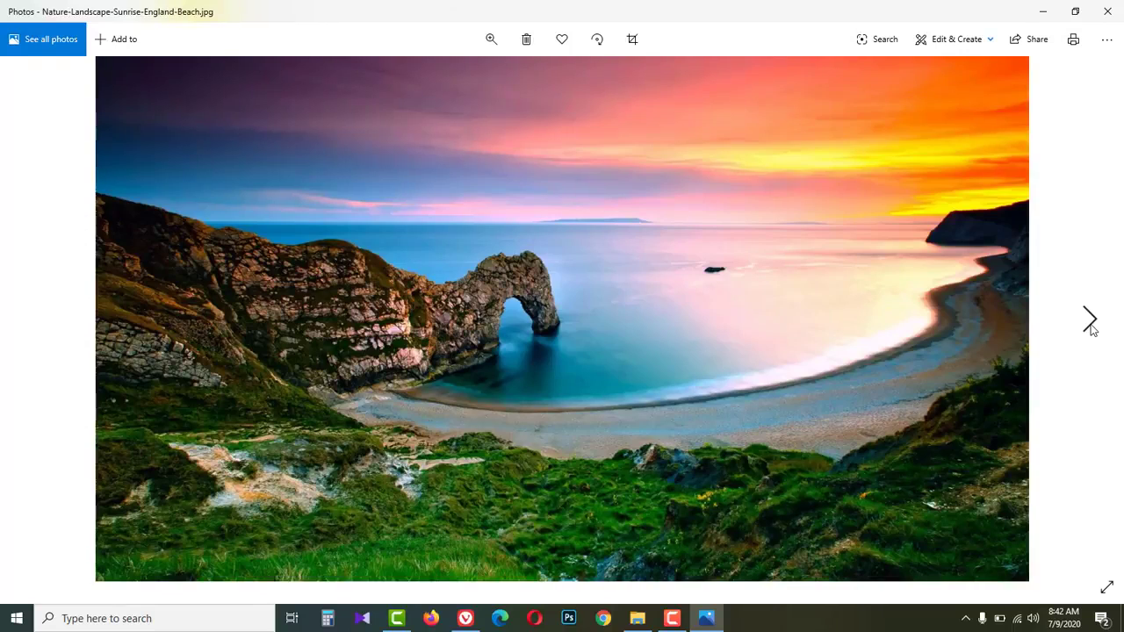
left_click(1088, 322)
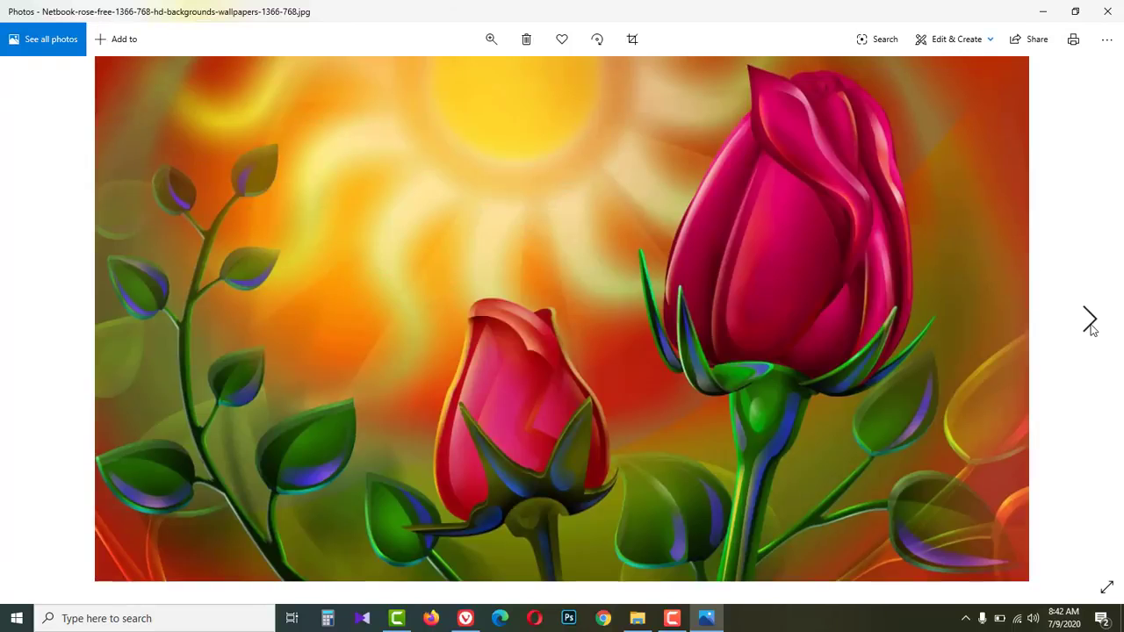
left_click(1089, 322)
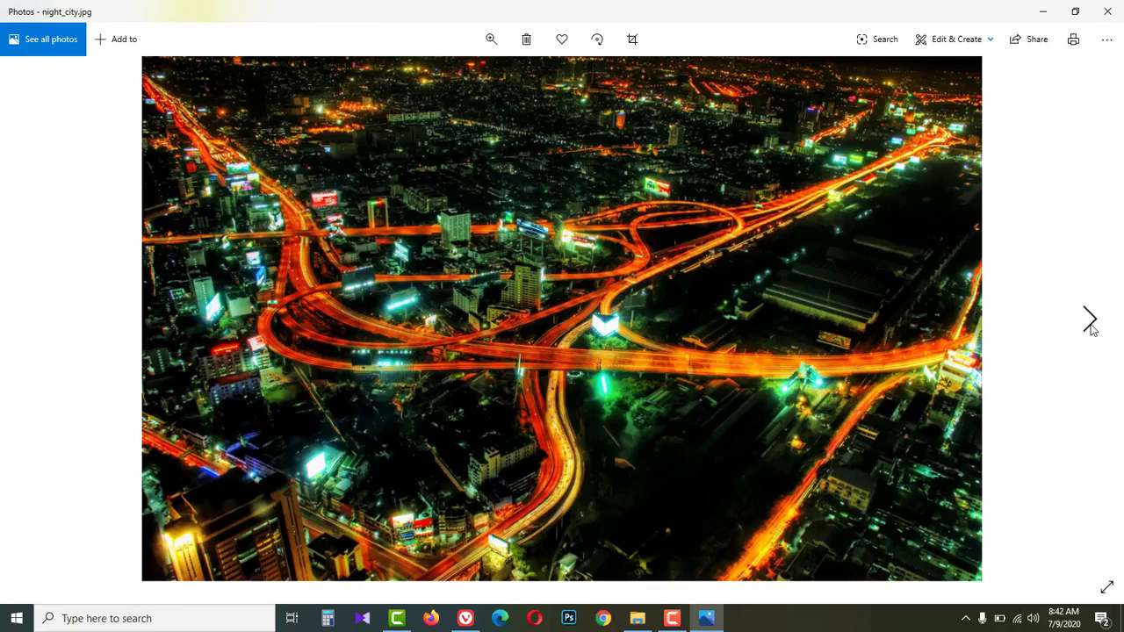
left_click(1088, 322)
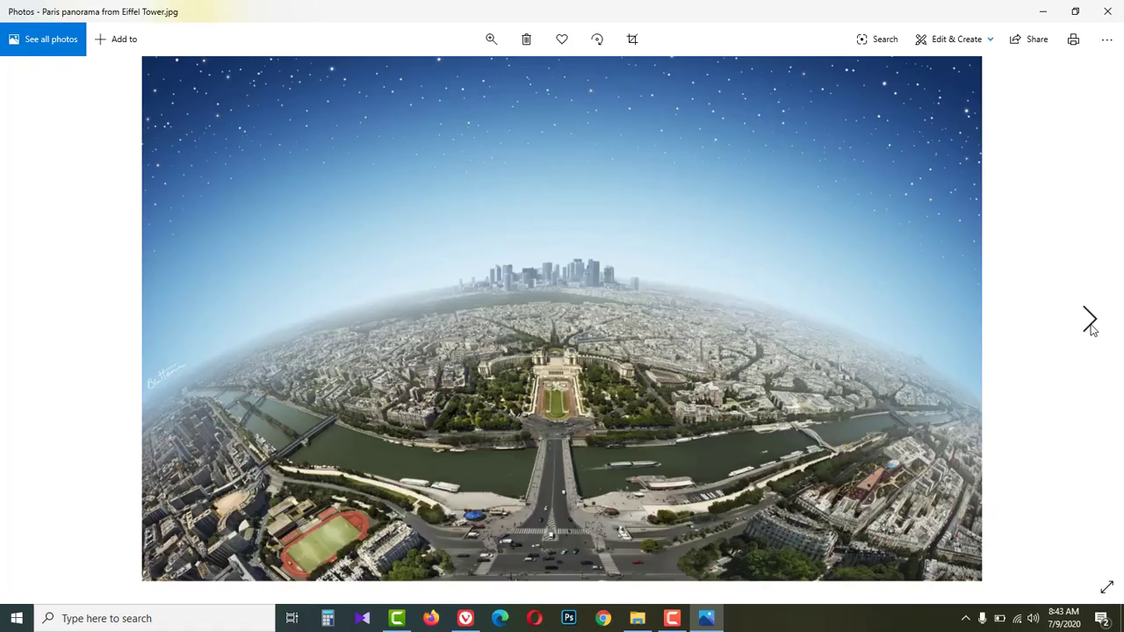
left_click(1089, 322)
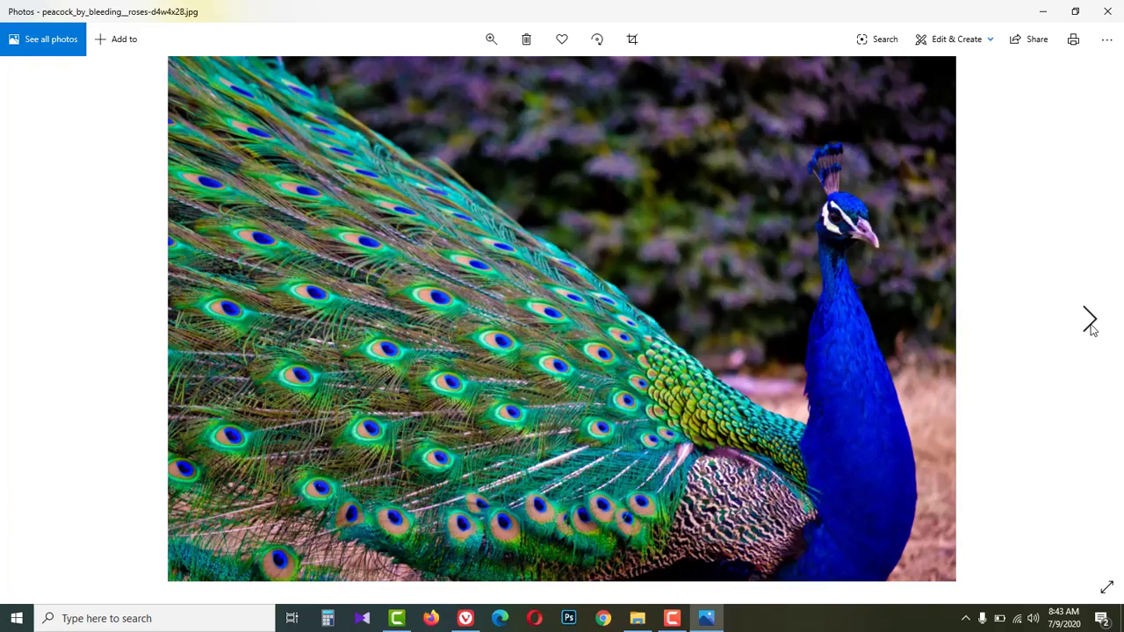
left_click(1089, 323)
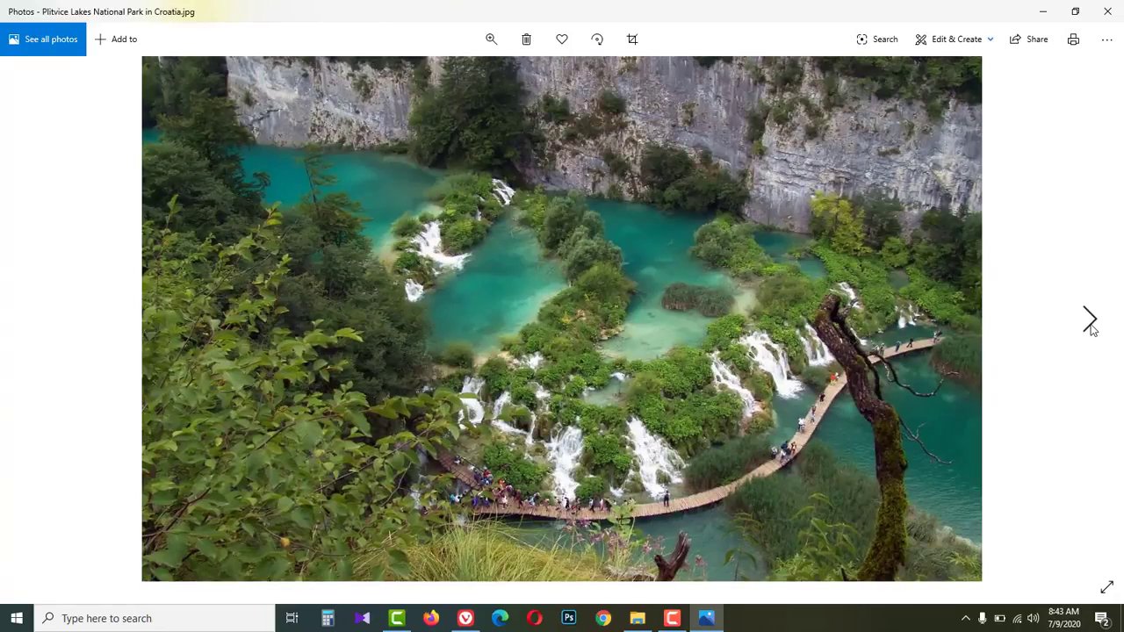
left_click(1089, 322)
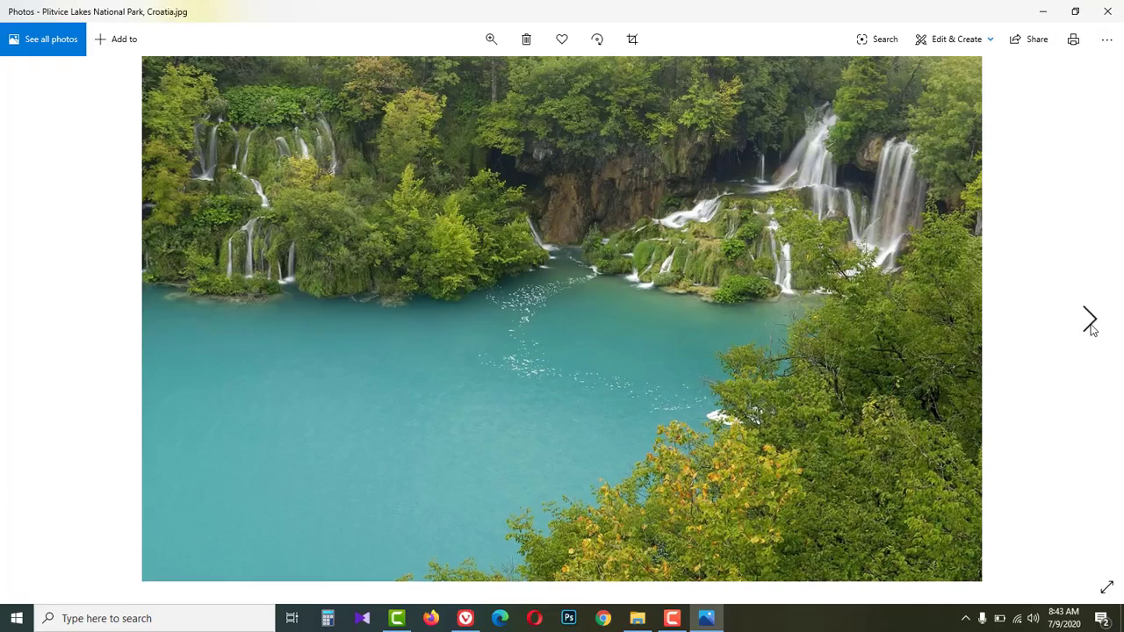
left_click(1089, 322)
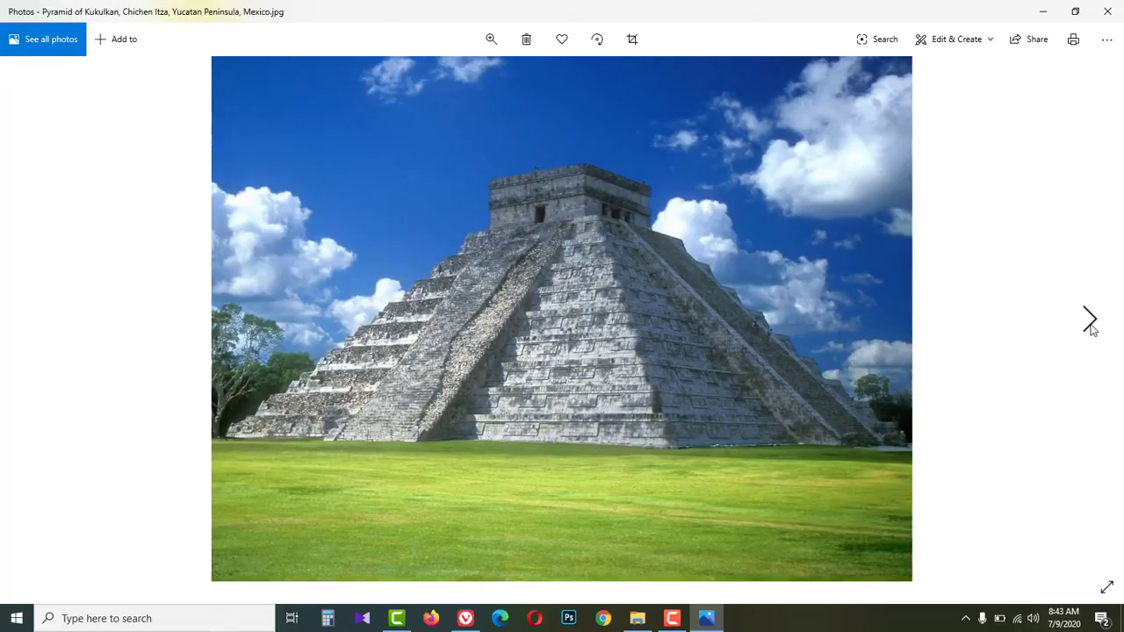
left_click(1089, 323)
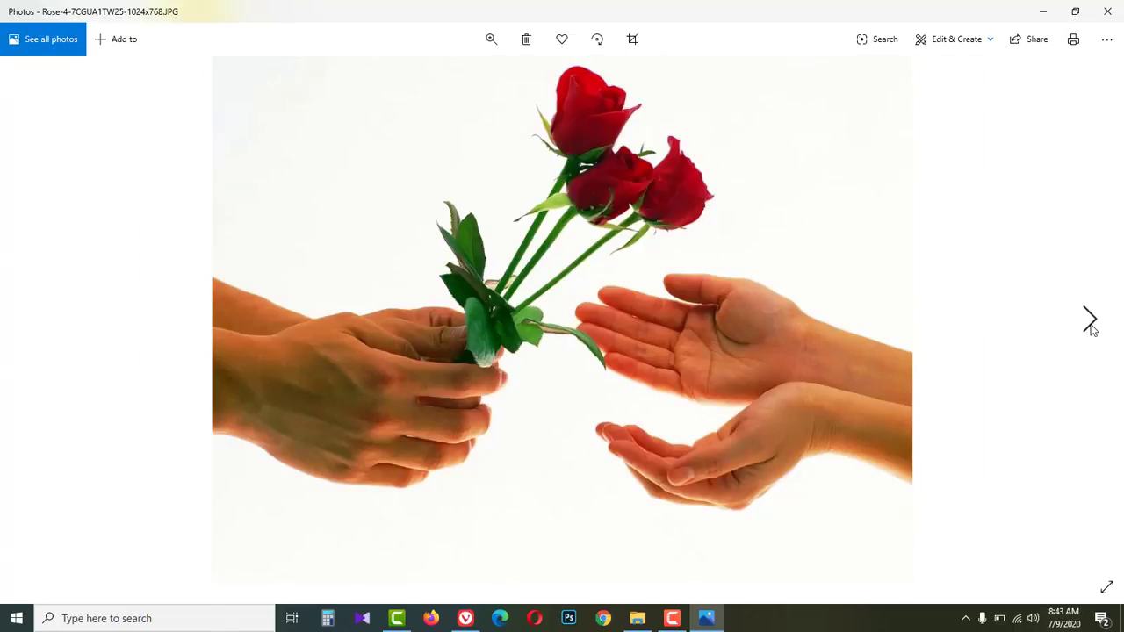